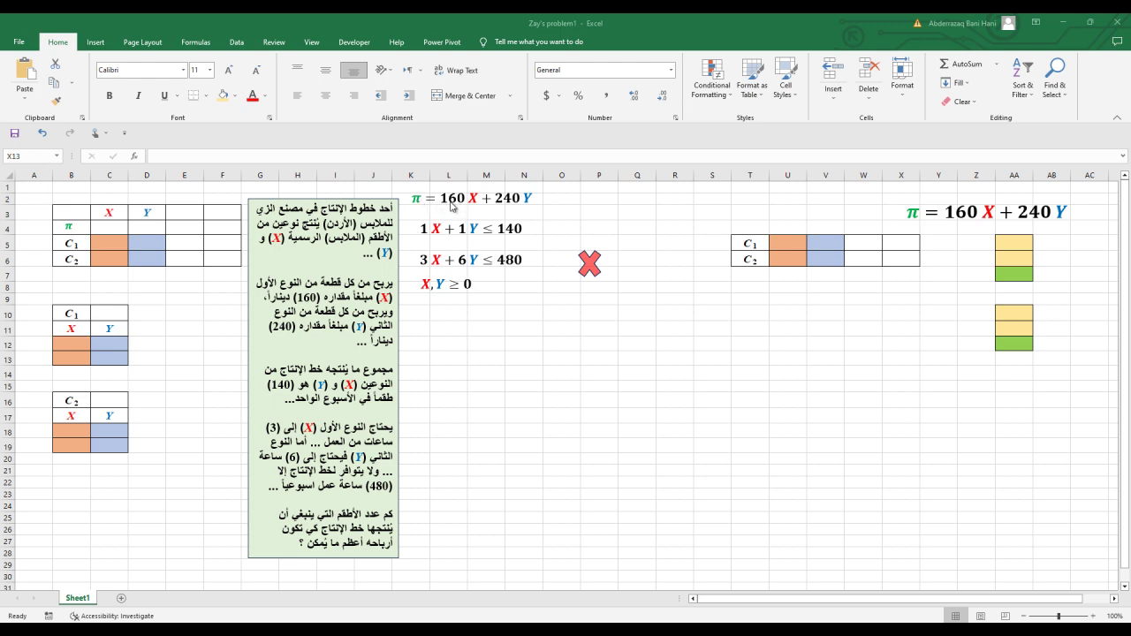
Enter the profit coefficients in the π row of the coefficient table: 160 for X and 240 for Y
left_click(112, 230)
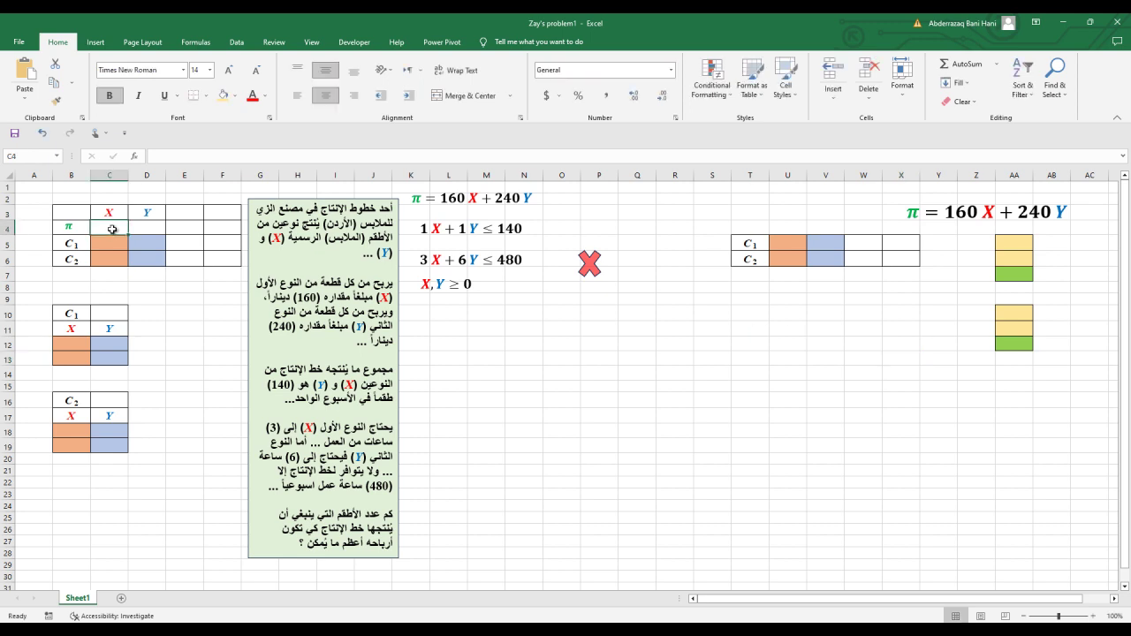
type("160")
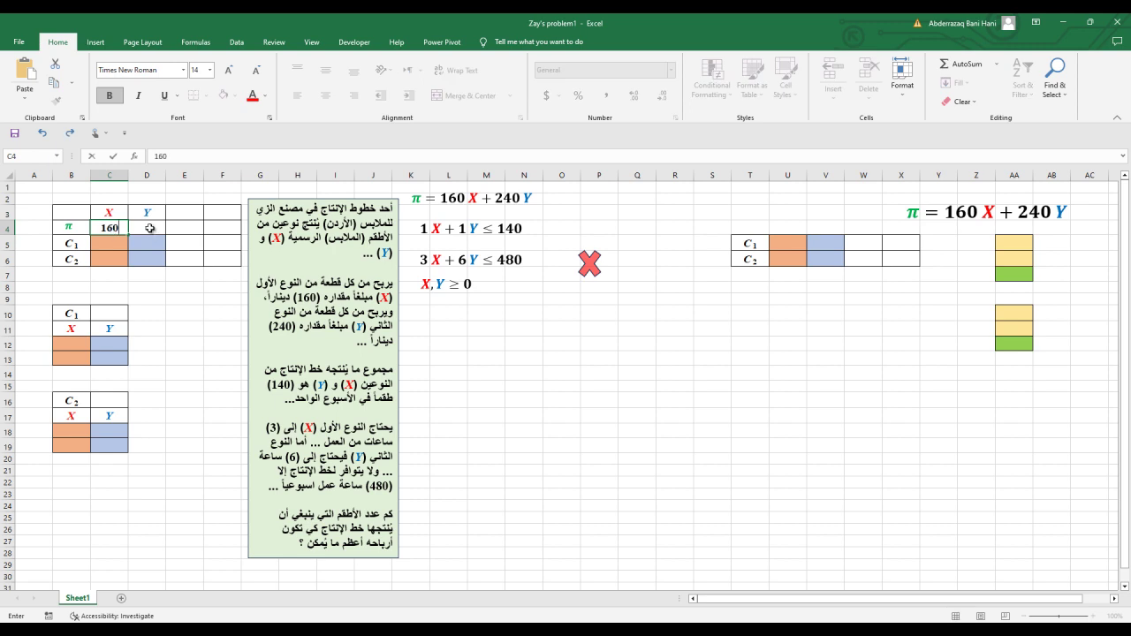
left_click(150, 228)
type("24")
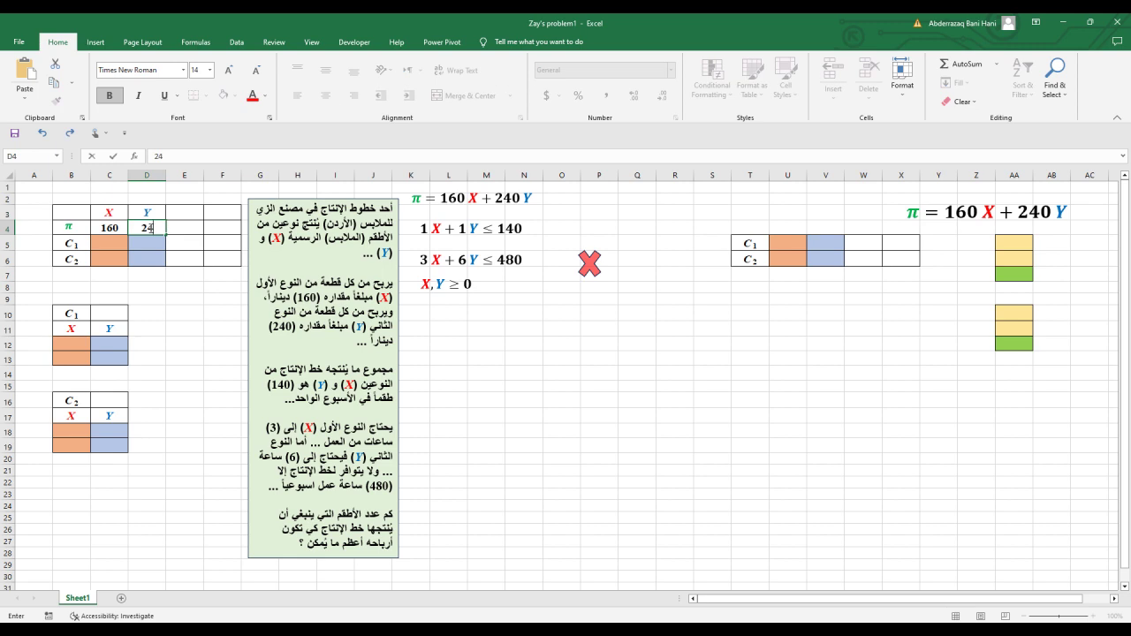
type("0")
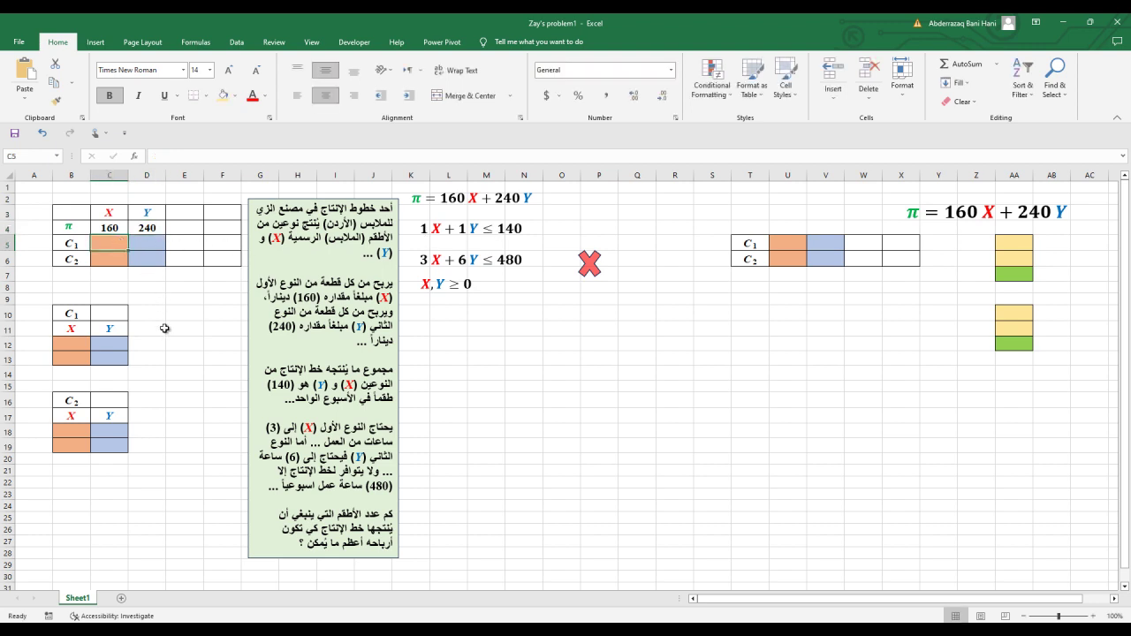
Fill the C1 row of the coefficient table with 1 for X, 1 for Y, the sign <= and the limit 140
type("1")
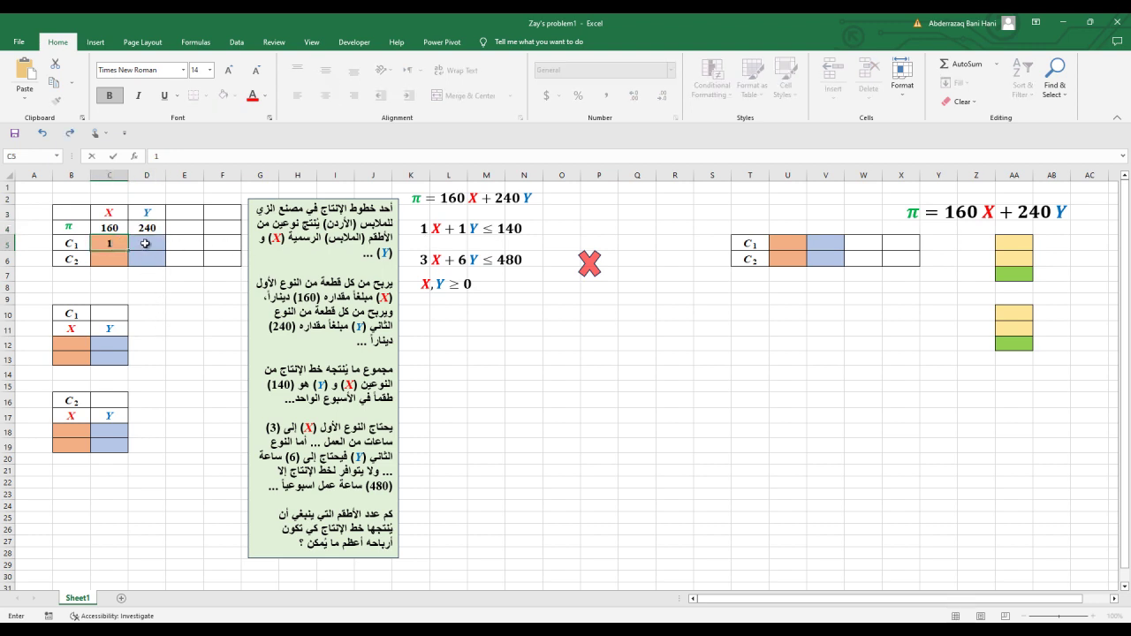
left_click(146, 244)
type("1")
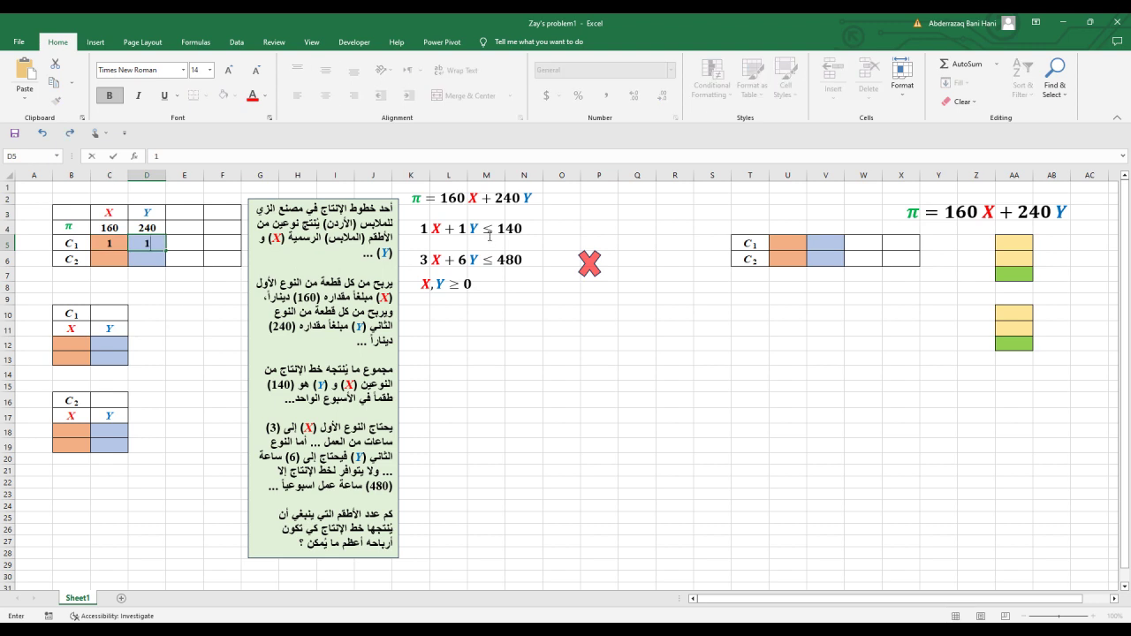
left_click(197, 242)
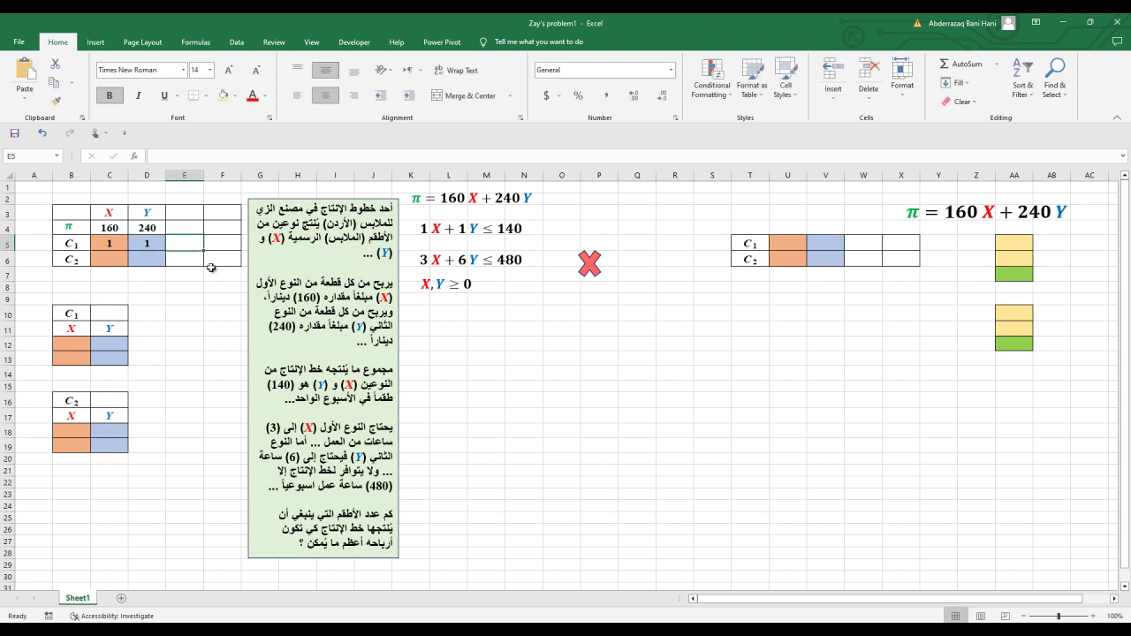
type("<=")
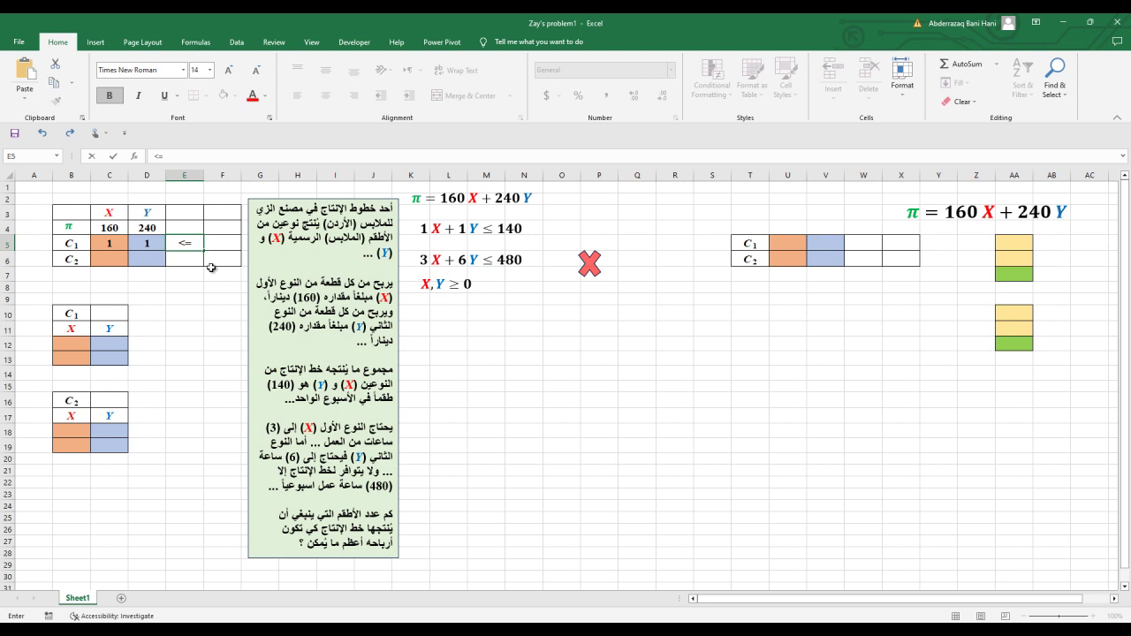
left_click(225, 245)
type("140")
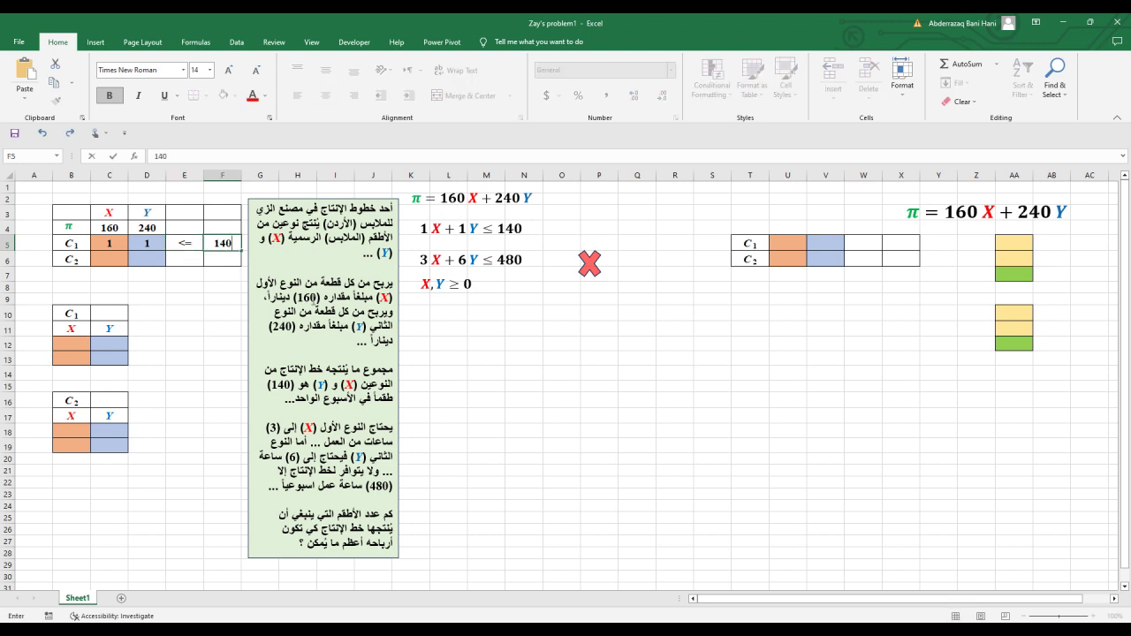
Fill the C2 row of the coefficient table with 3 for X, 6 for Y, the sign <= and the limit 480
left_click(116, 261)
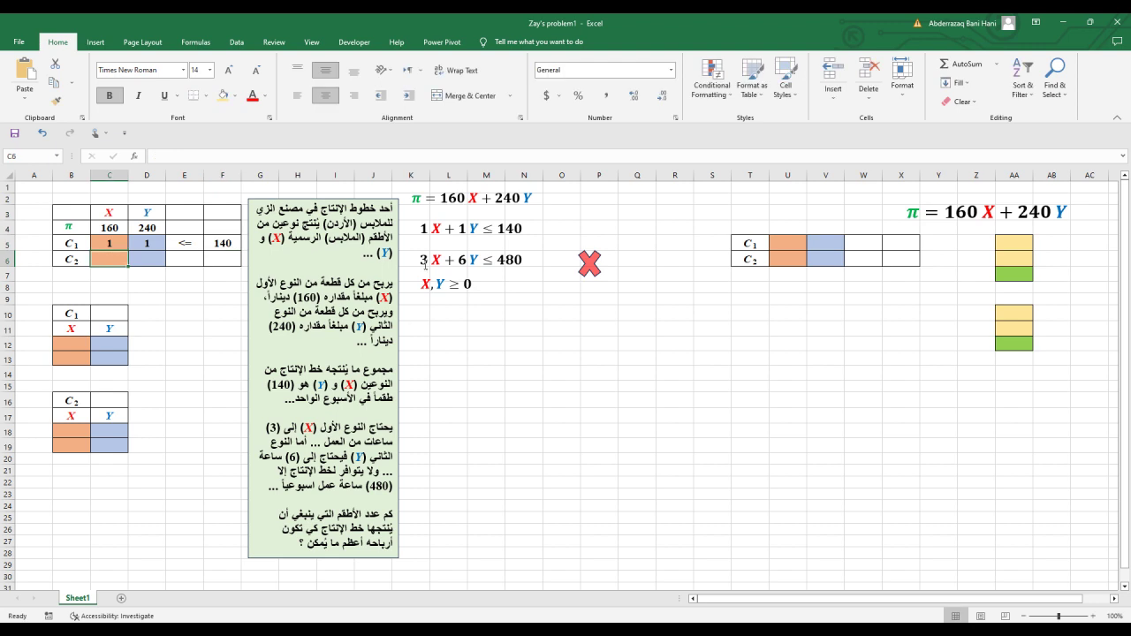
type("3")
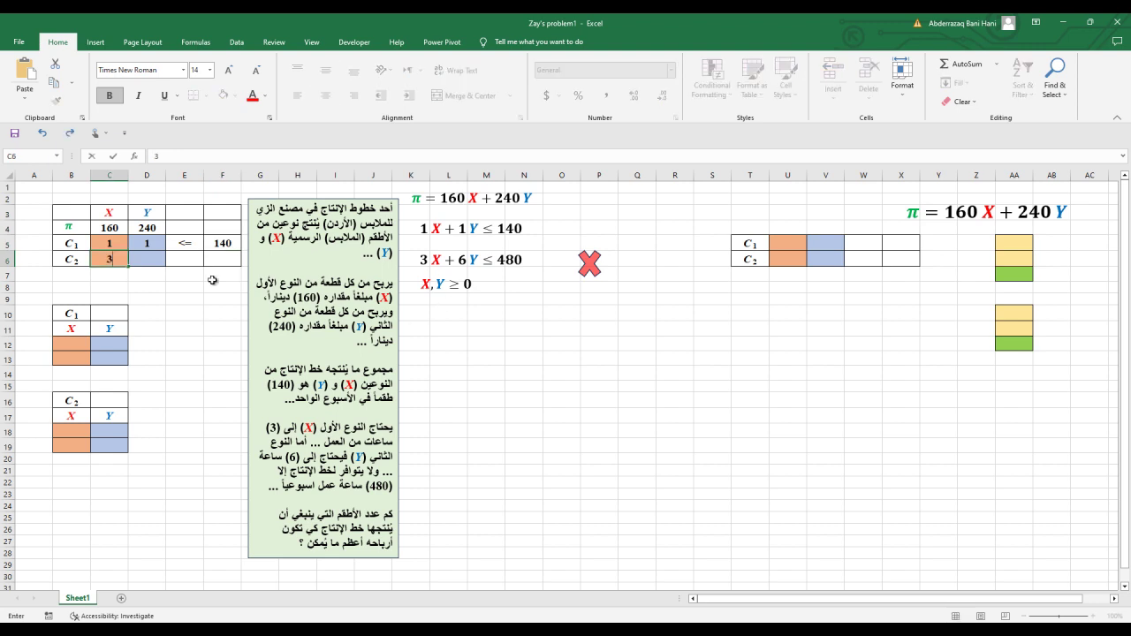
left_click(159, 264)
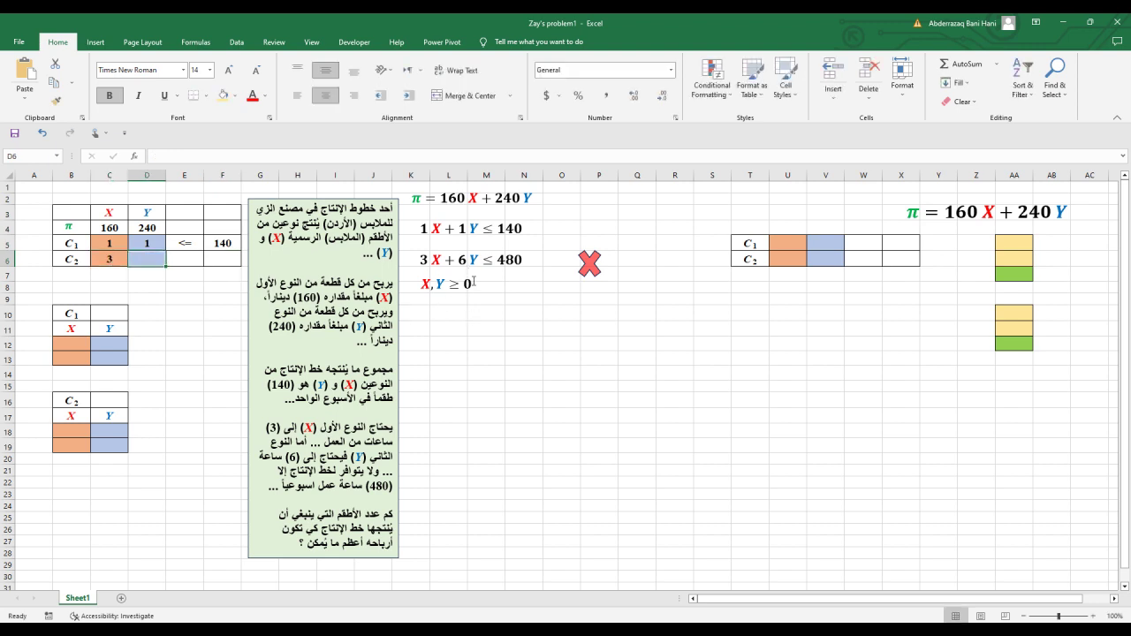
type("6")
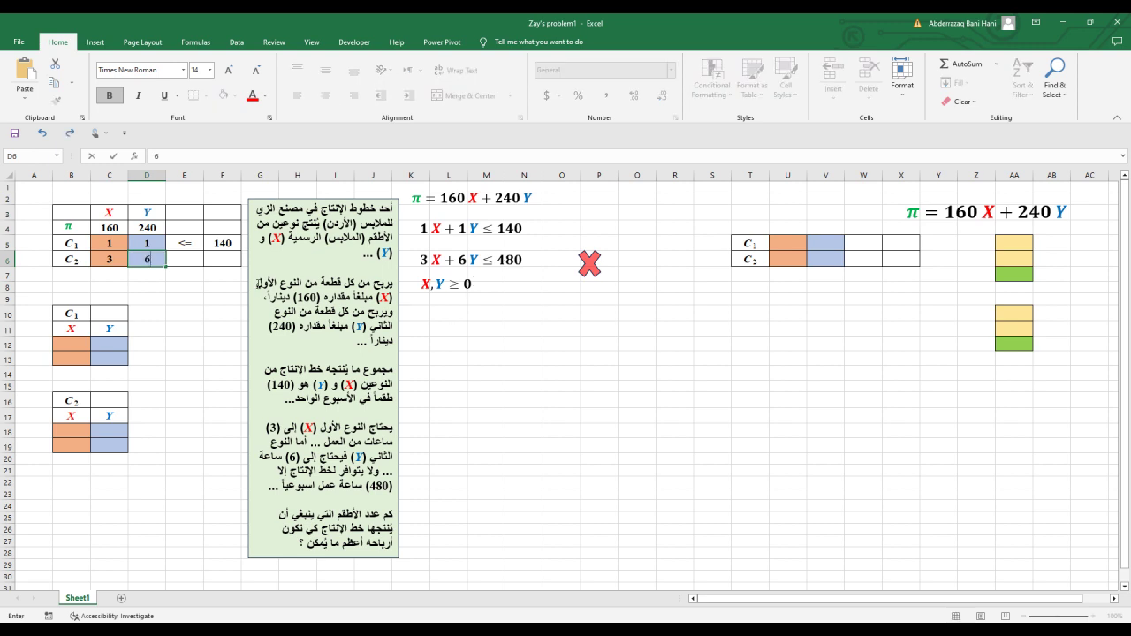
left_click(187, 260)
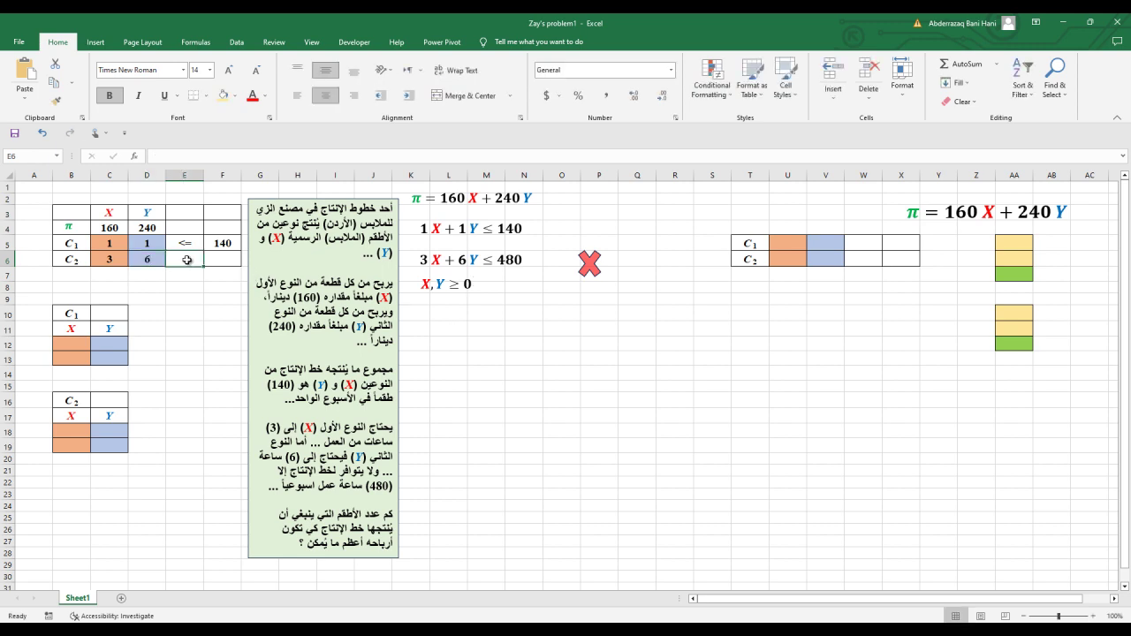
type("<=")
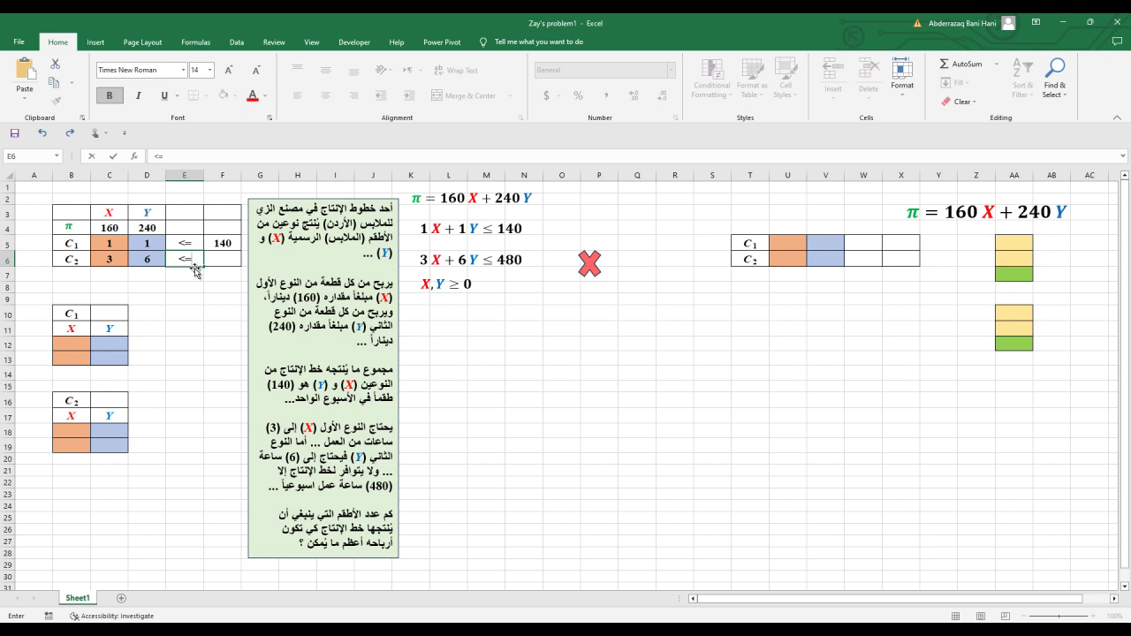
left_click(216, 259)
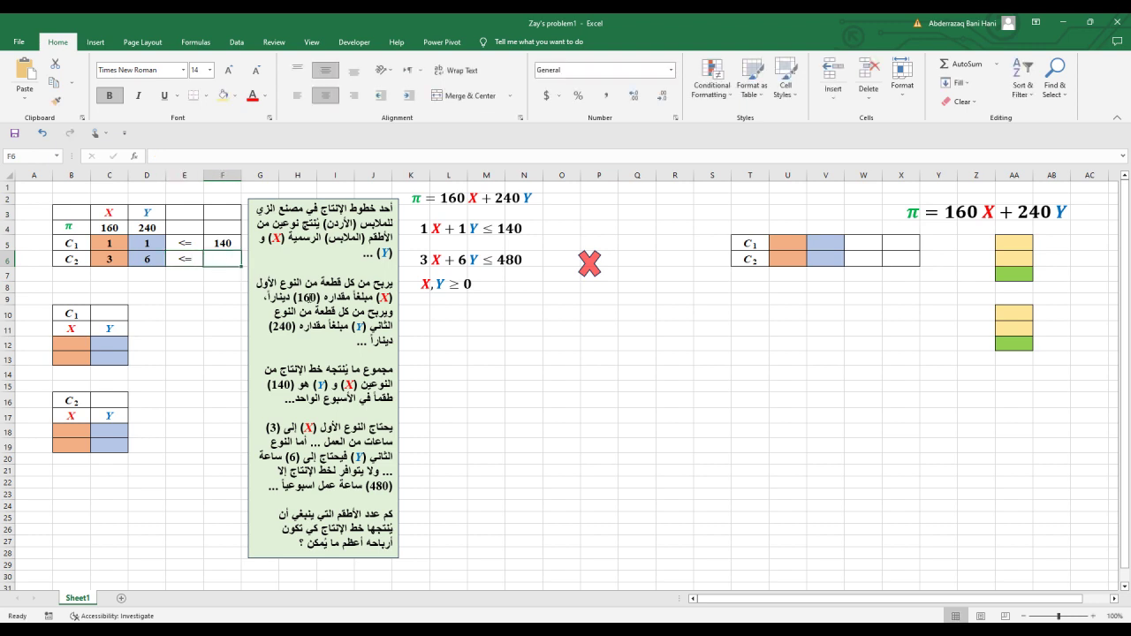
type("4")
type("0")
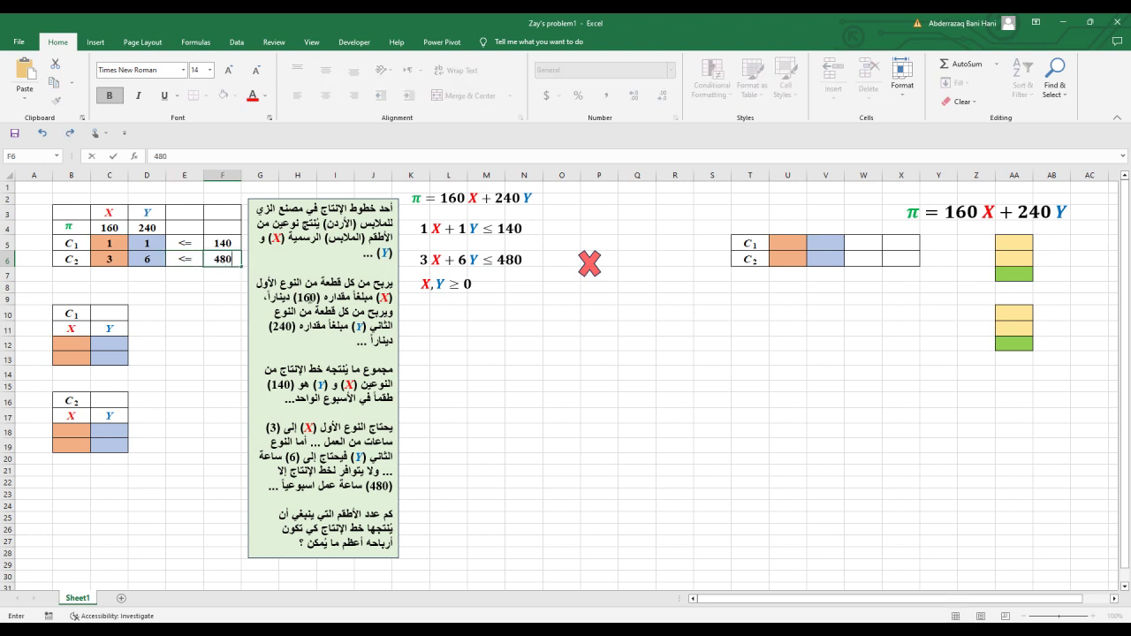
left_click(524, 399)
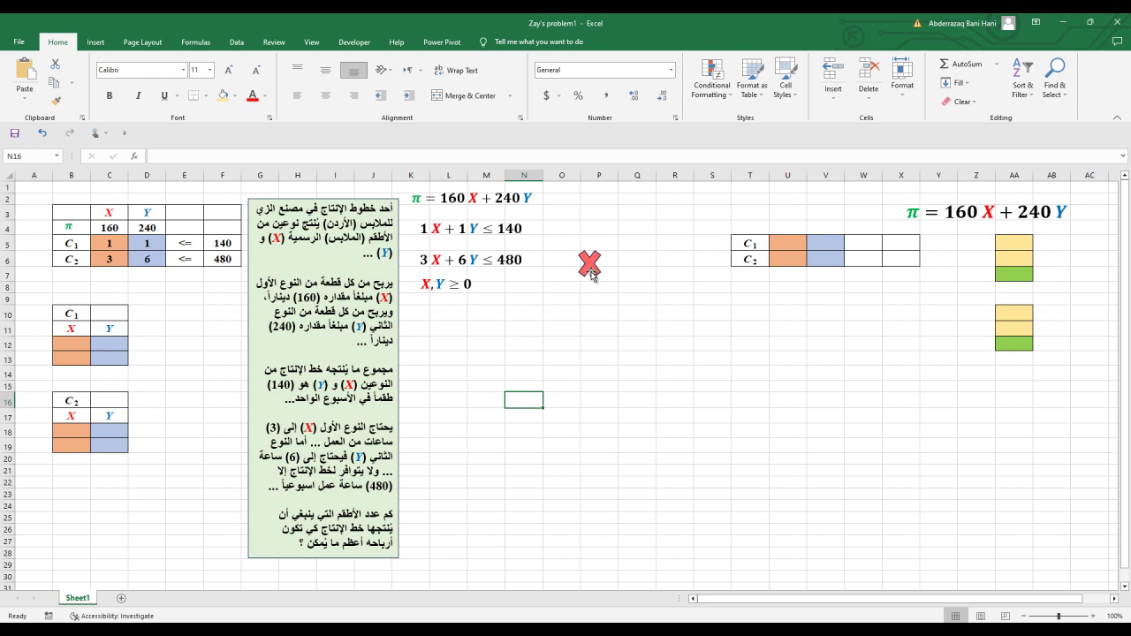
Cover the 1Y term of the first constraint with the red cross and enter Y 0 and X 140 in row 18
mouse_move(592, 275)
left_mouse_down()
mouse_move(543, 246)
mouse_move(468, 232)
mouse_move(624, 302)
mouse_move(542, 262)
mouse_move(474, 252)
left_mouse_up()
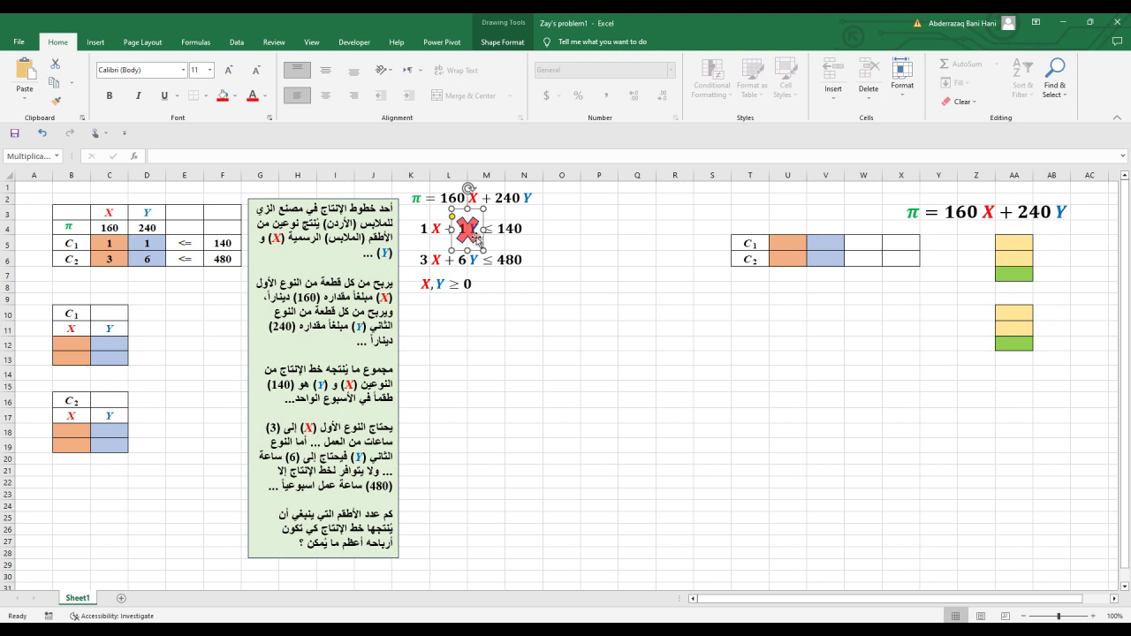
left_click(100, 429)
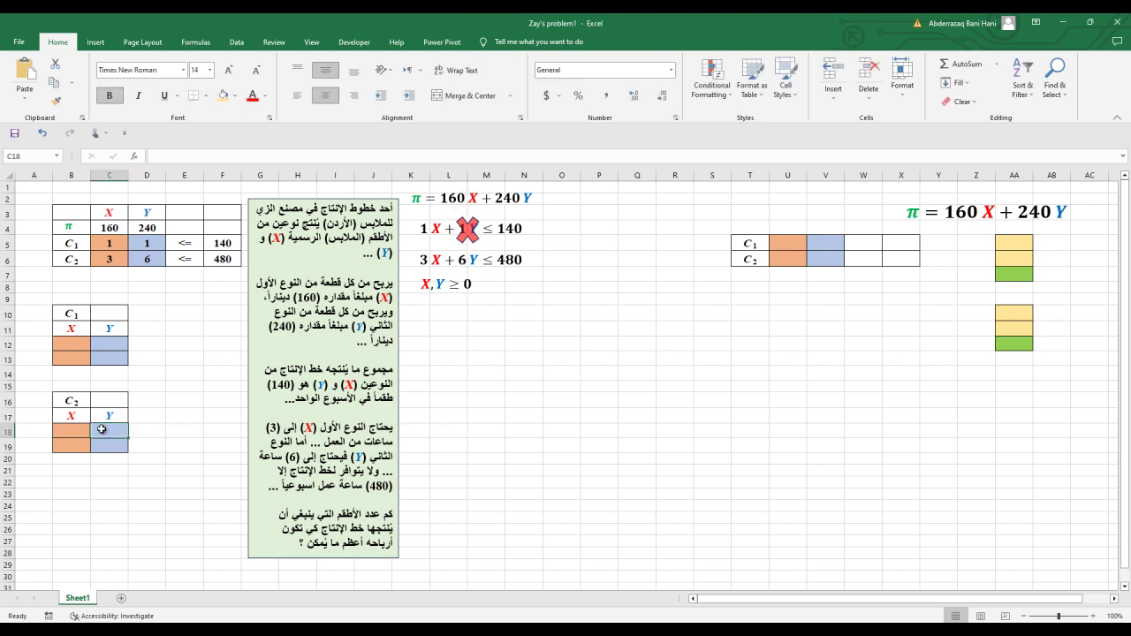
type("0")
left_click(78, 434)
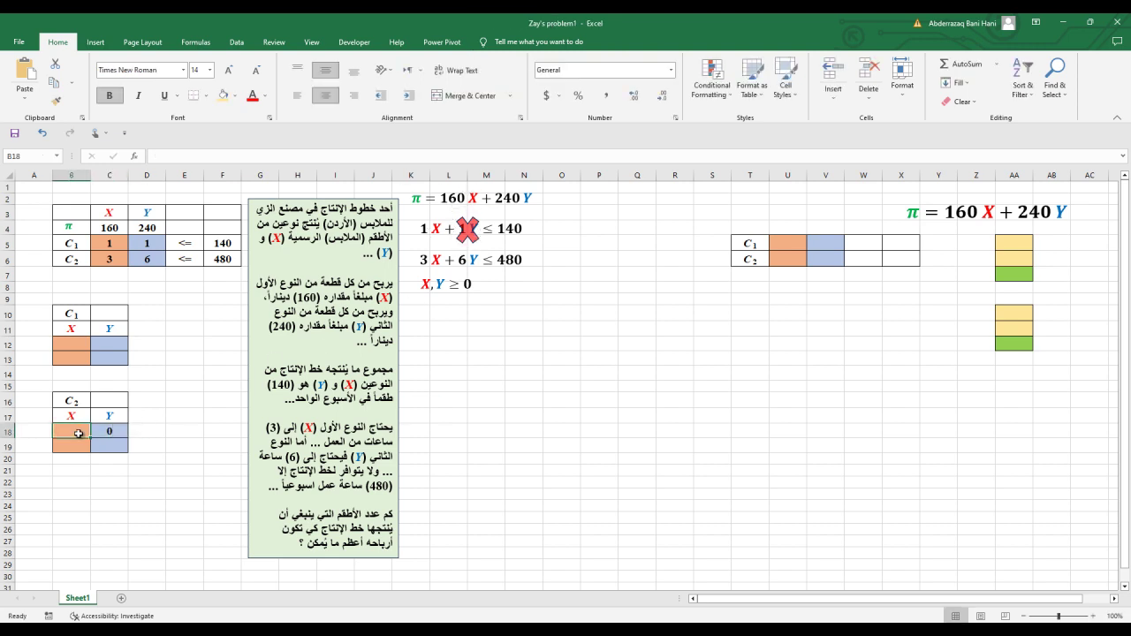
type("140")
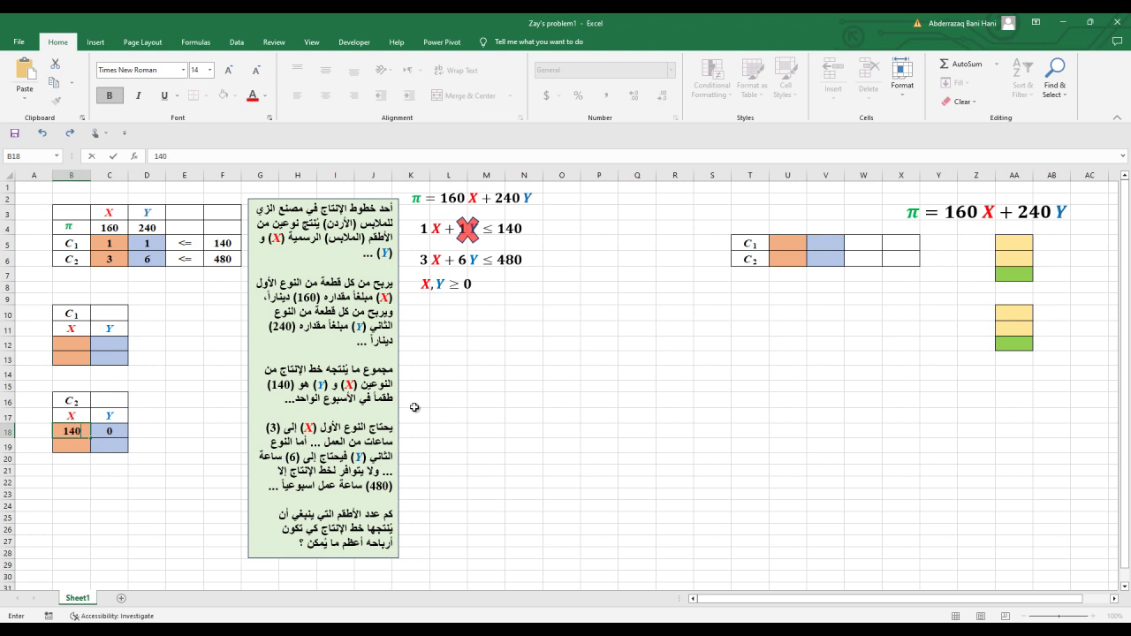
Move the red cross onto the 1X term of the first constraint and enter X 0 and Y 14 in row 19
left_click_drag(478, 246, 439, 244)
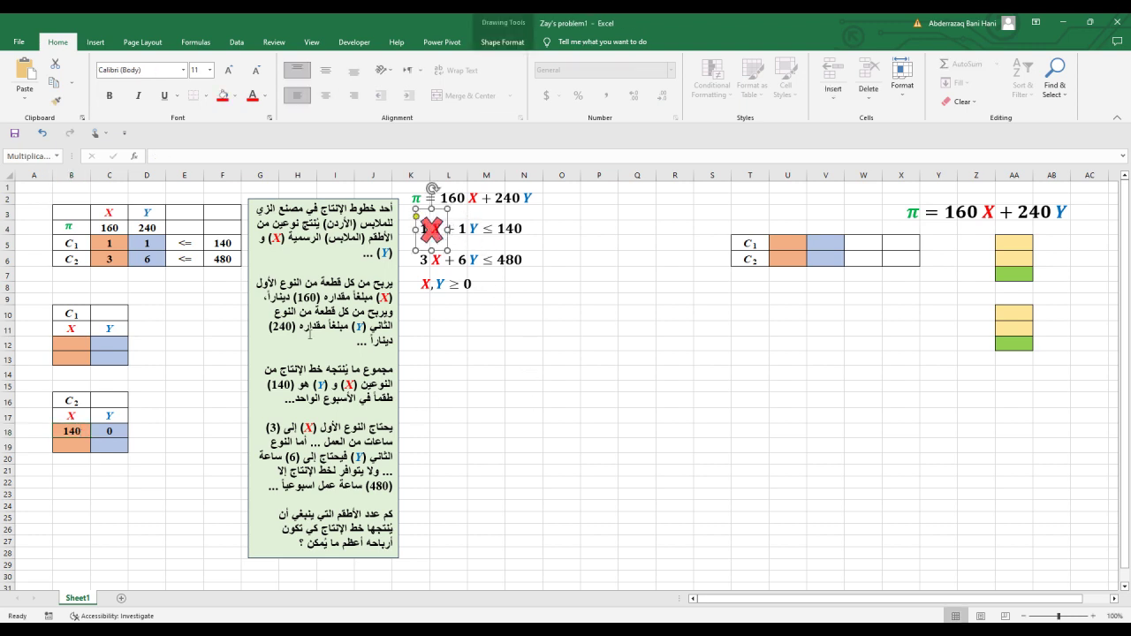
left_click(78, 443)
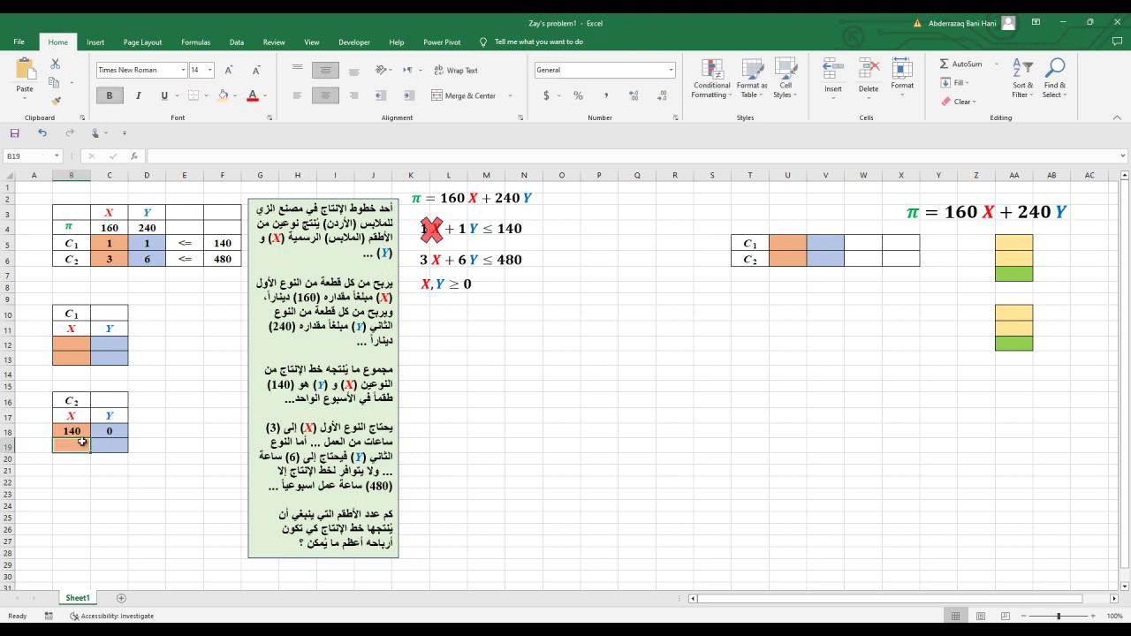
type("0")
left_click(116, 447)
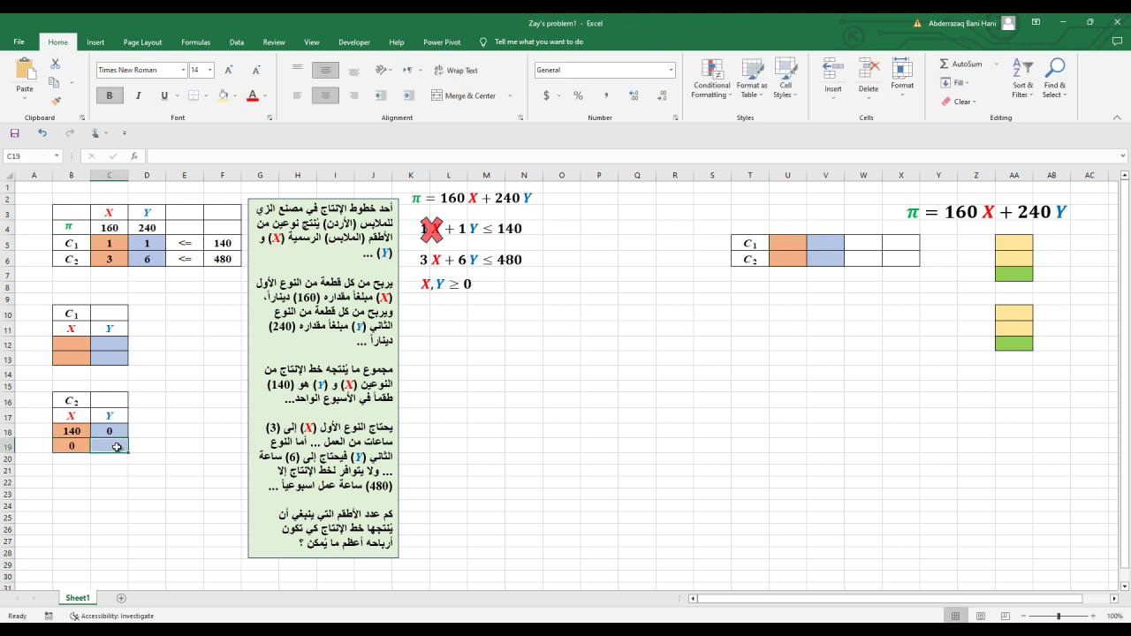
type("14")
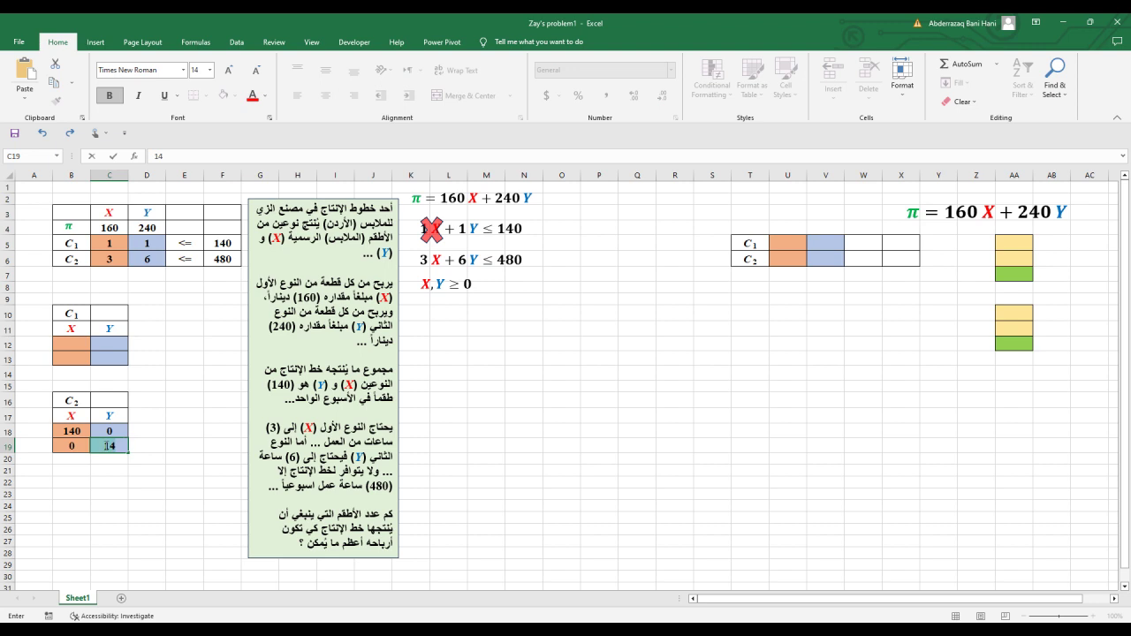
Clear all the X and Y values from the C2 intercept table in B18:C19
key("BackSpace")
key("BackSpace")
left_click(82, 437)
key("BackSpace")
left_click(115, 436)
key("BackSpace")
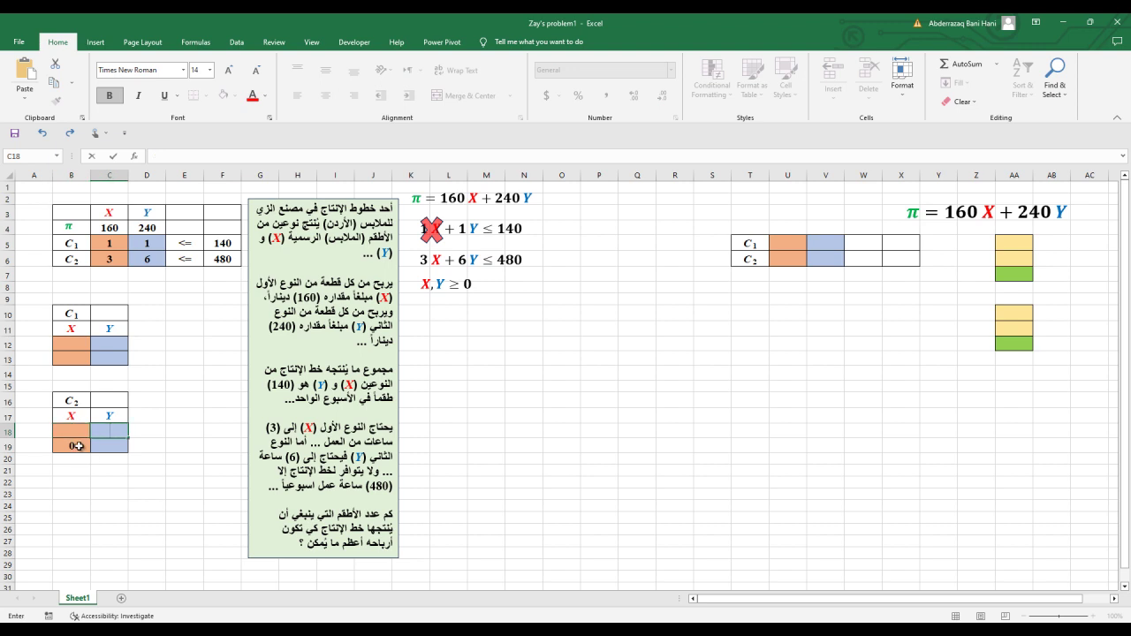
left_click(83, 447)
key("BackSpace")
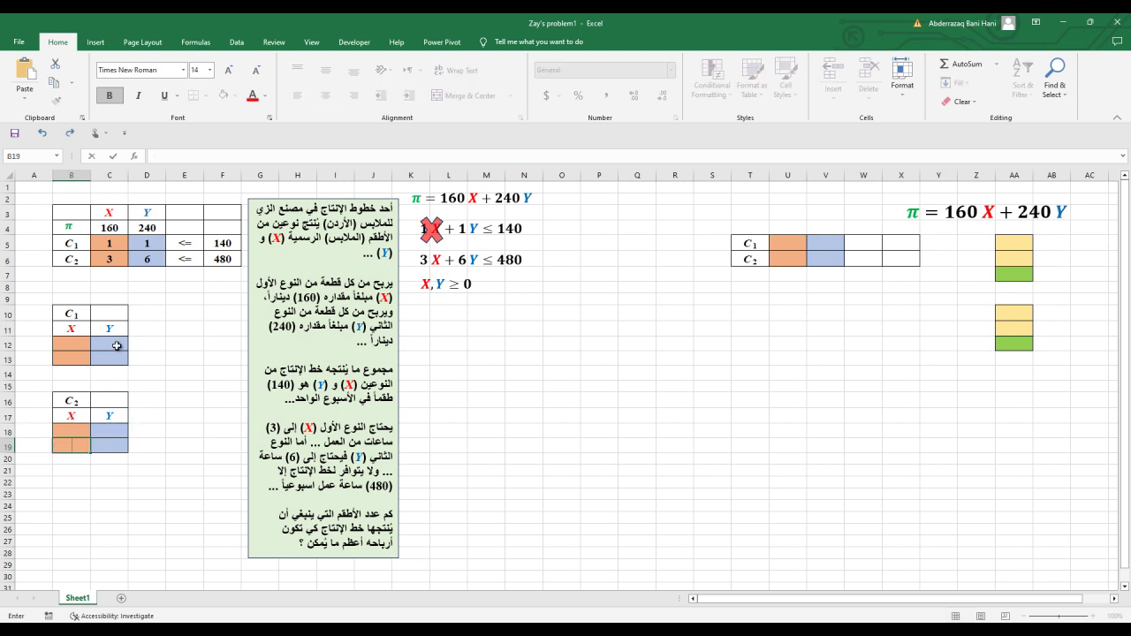
Fill the C1 intercept table with X 140 and Y 0 in row 12, and X 0 and Y 140 in row 13
left_click(117, 344)
type("0")
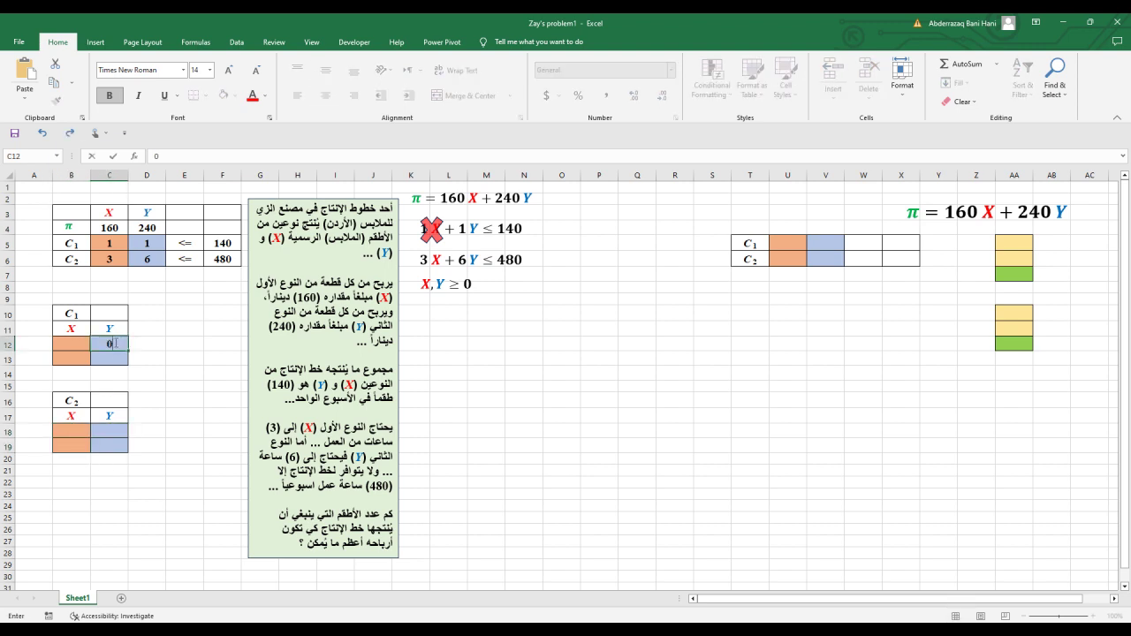
left_click(72, 344)
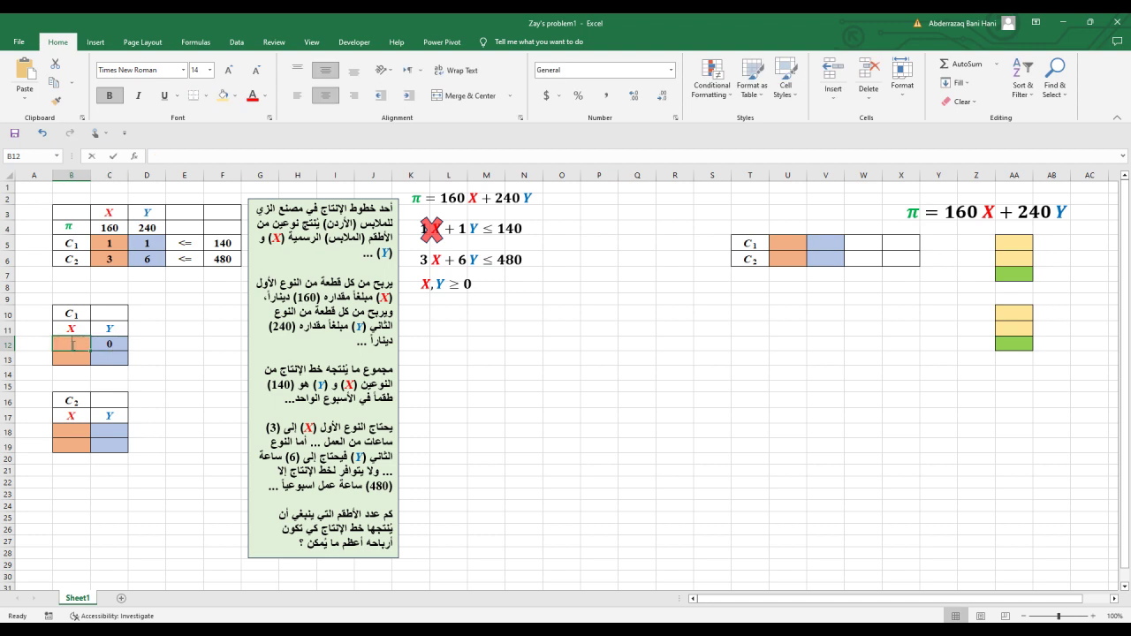
type("140")
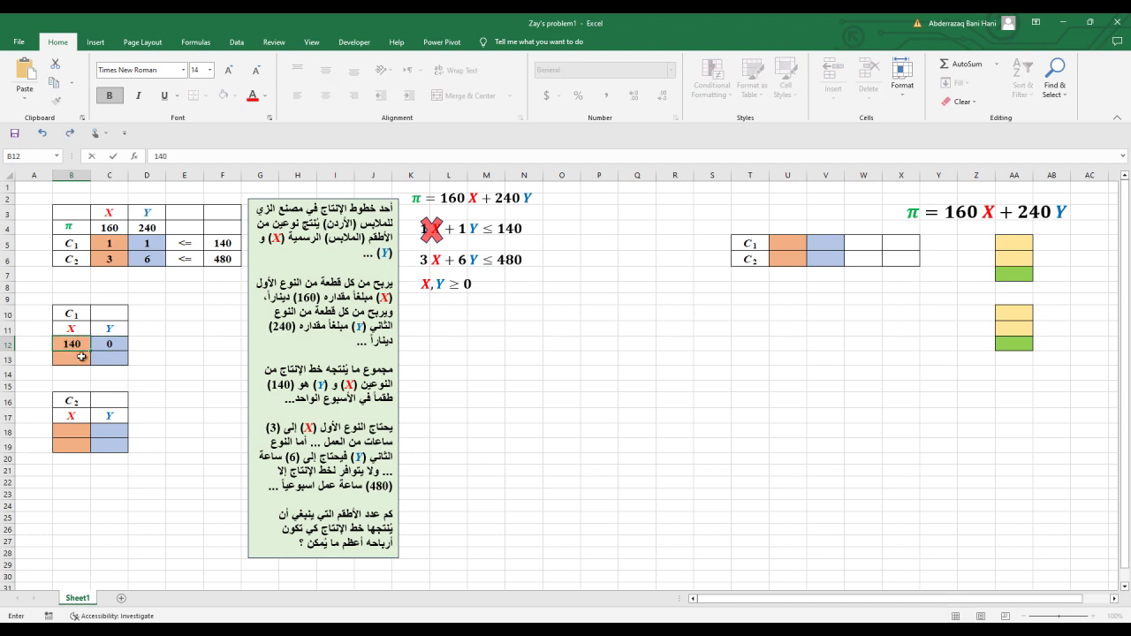
key("Return")
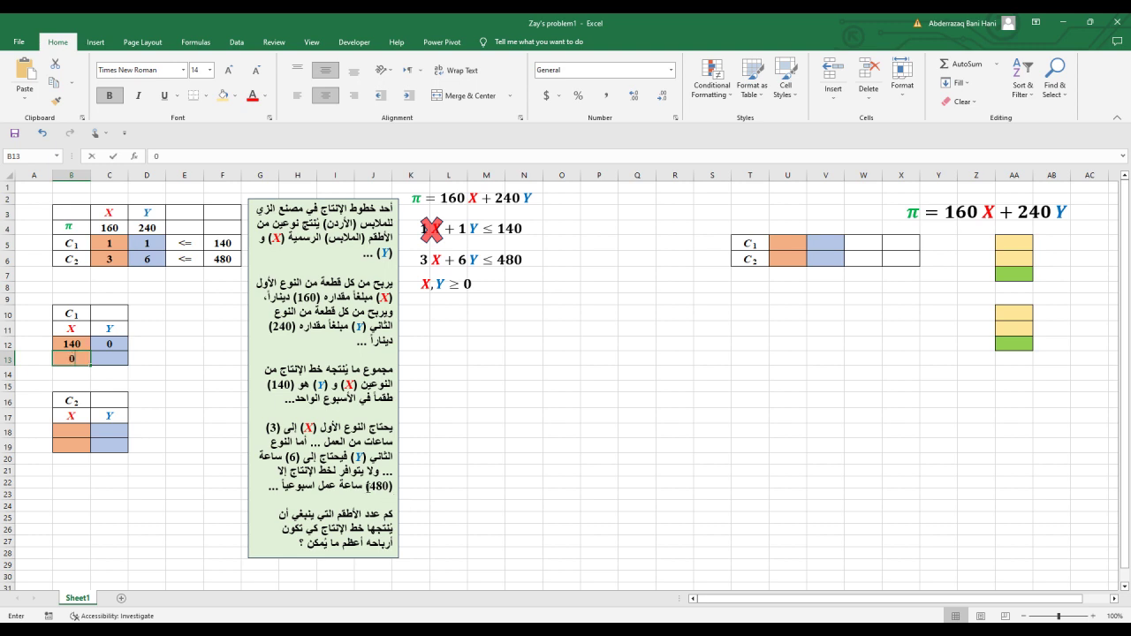
type("0")
left_click(121, 360)
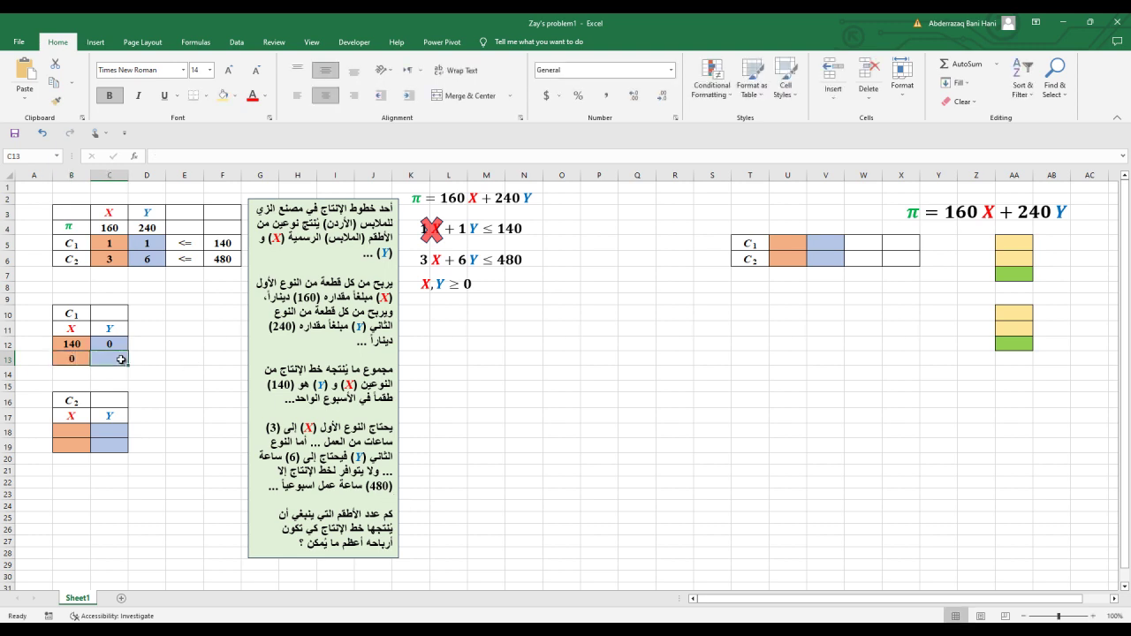
type("140")
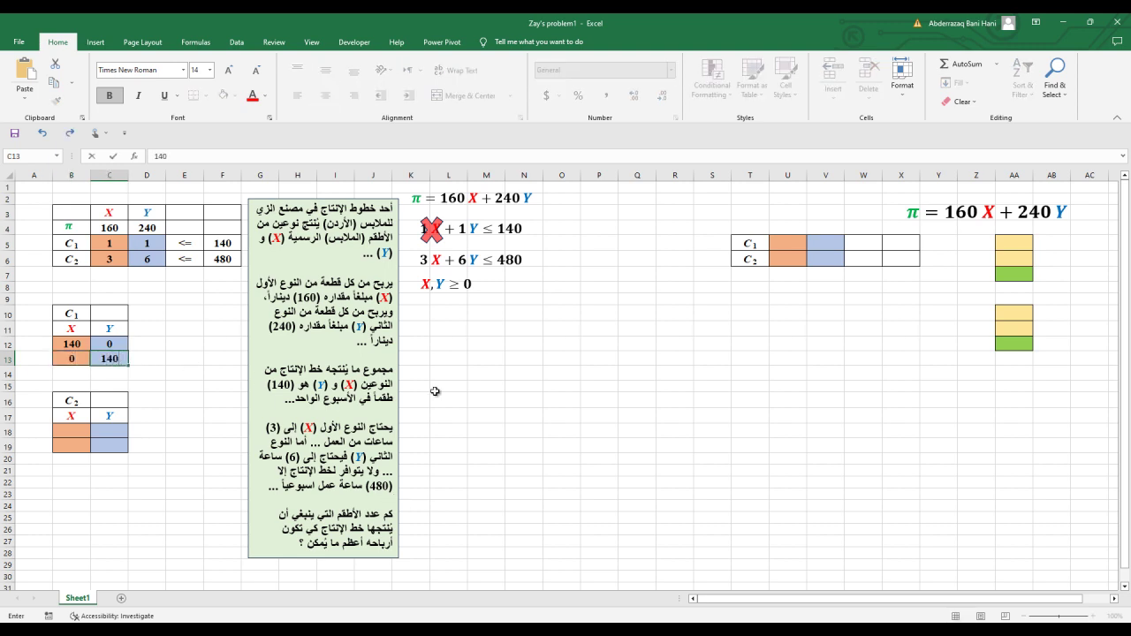
left_click(498, 354)
Move the red cross onto the 6Y term of the second constraint and enter Y 0 and X 160 in row 18
left_click_drag(438, 239, 475, 269)
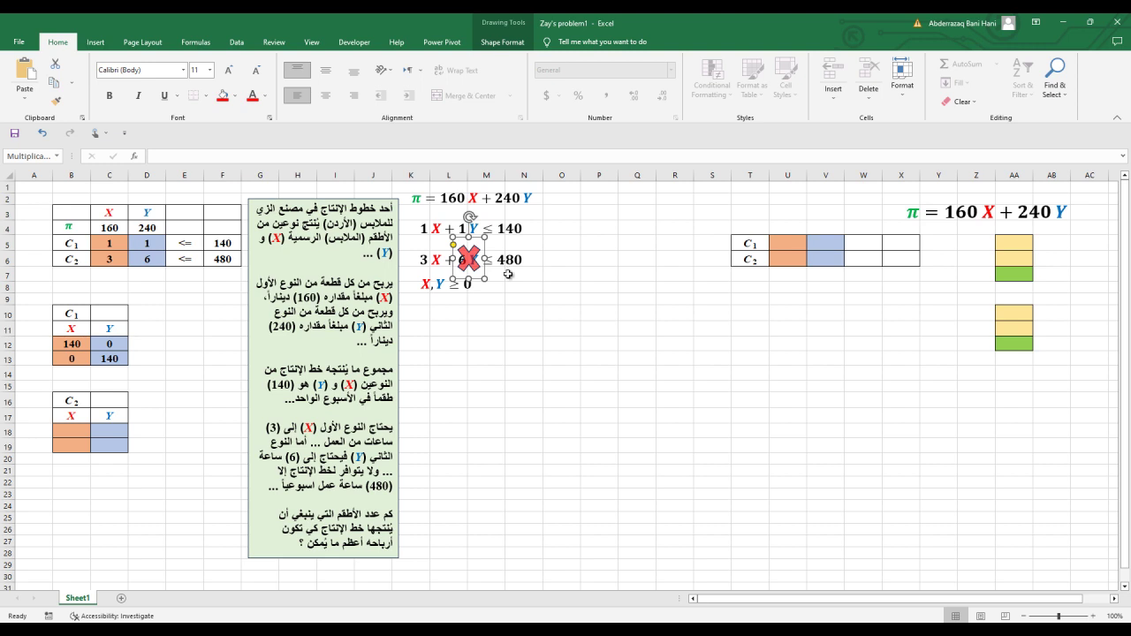
left_click(104, 429)
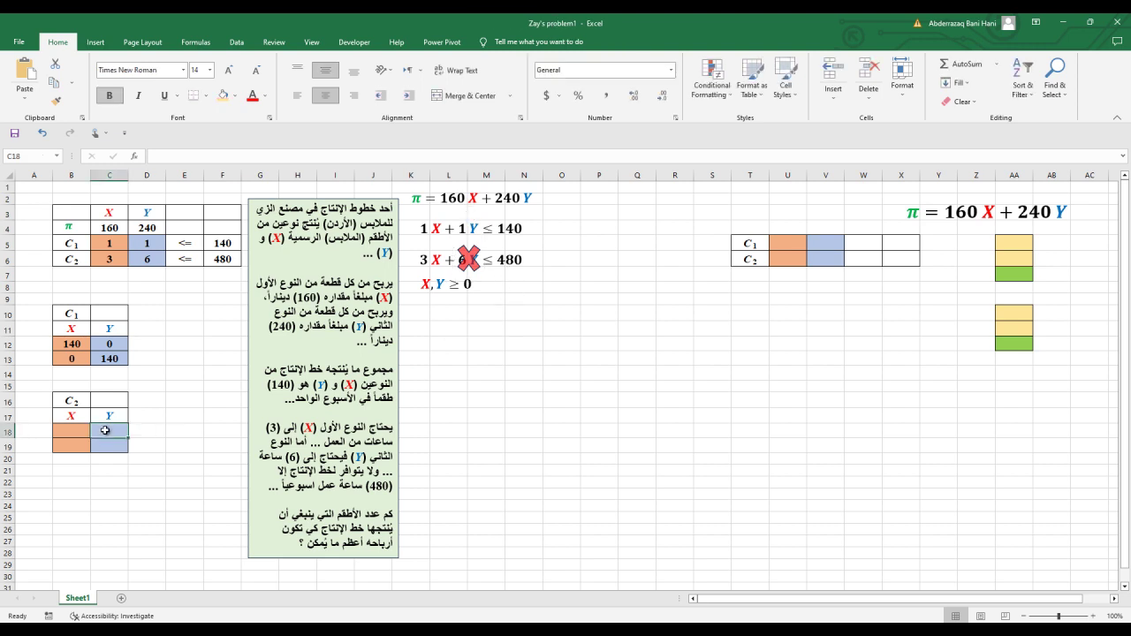
type("0")
left_click(70, 431)
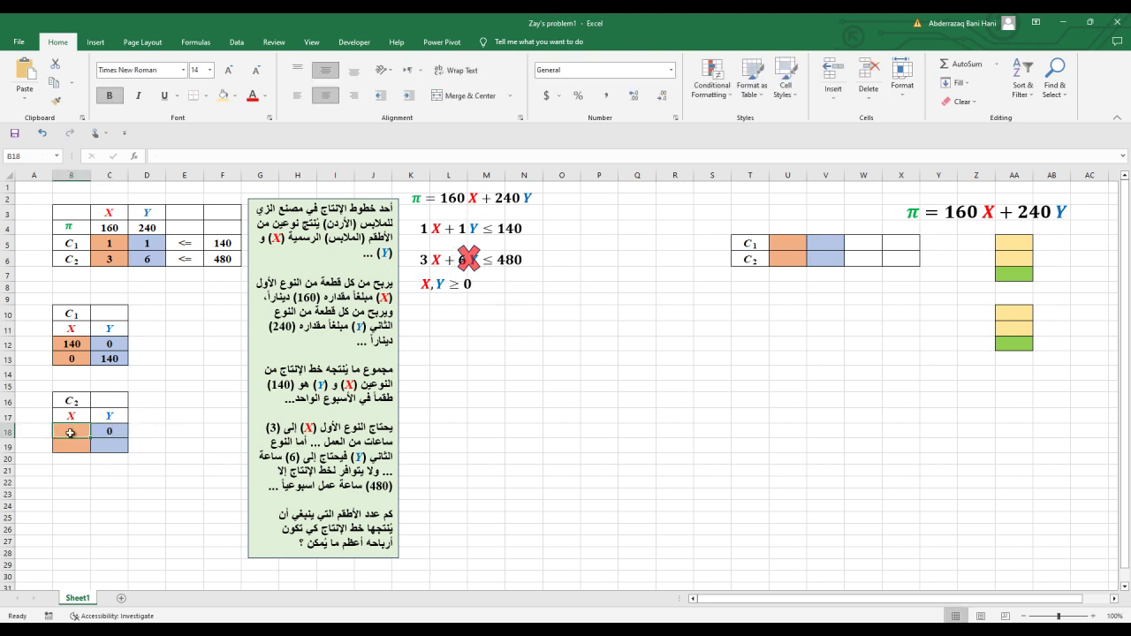
type("160")
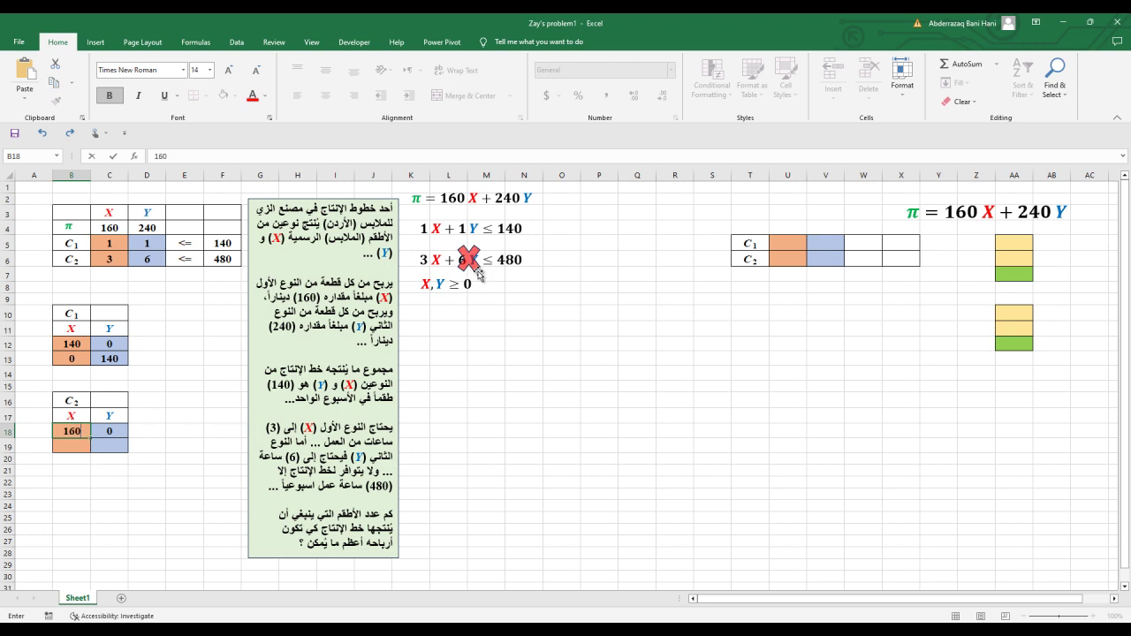
Move the red cross onto the 3X term of the second constraint and enter X 0 and Y 80 in row 19
left_click_drag(475, 271, 436, 274)
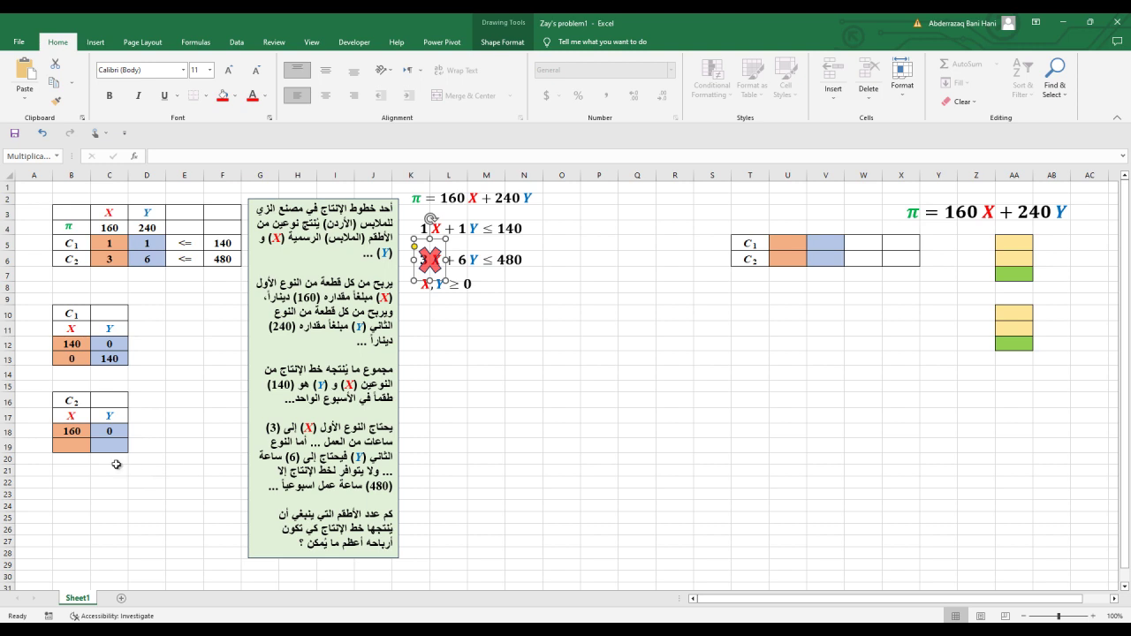
left_click(82, 446)
type("0")
key("Tab")
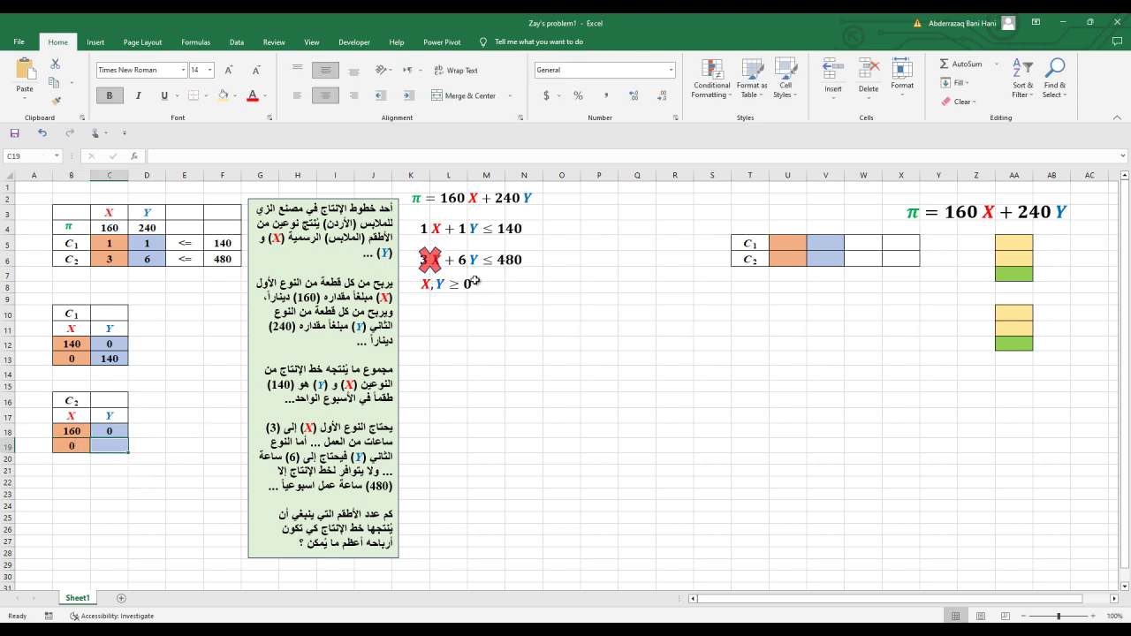
type("80")
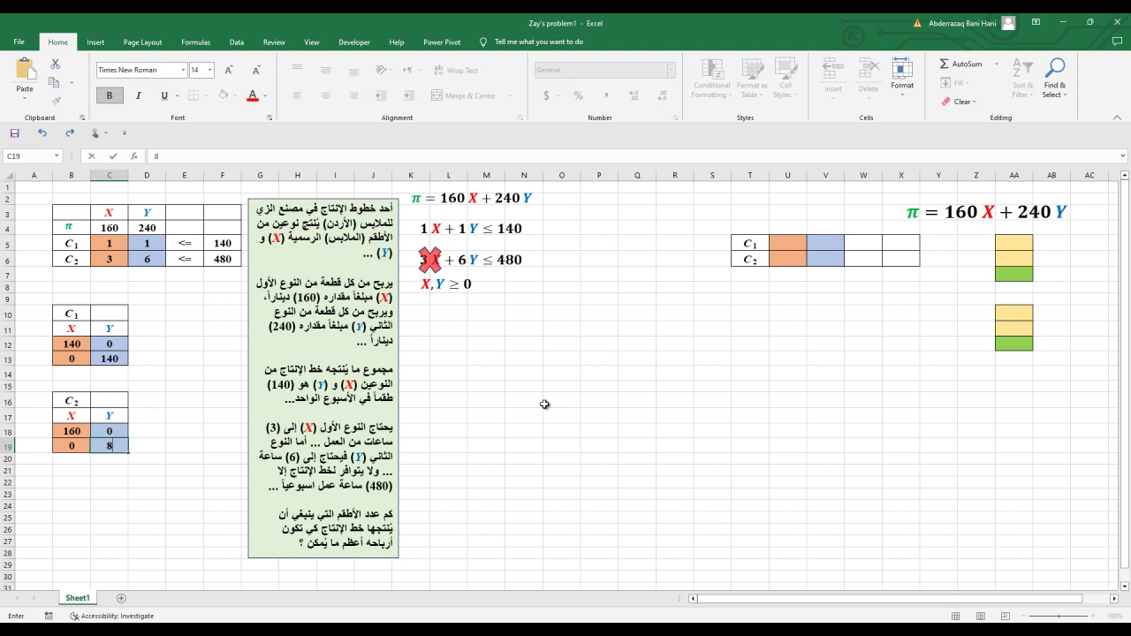
left_click(553, 432)
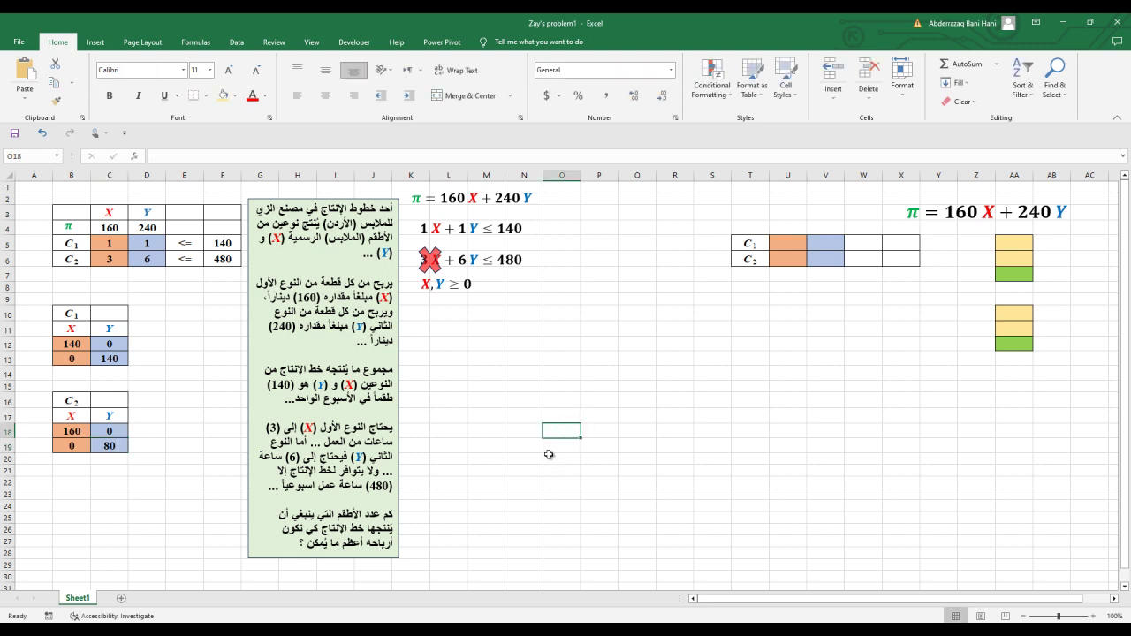
Move the red cross off the equations to the blank area below the coefficient table and dismiss the WhatsApp notification
mouse_move(429, 260)
left_mouse_down()
mouse_move(426, 281)
mouse_move(276, 325)
mouse_move(203, 296)
left_mouse_up()
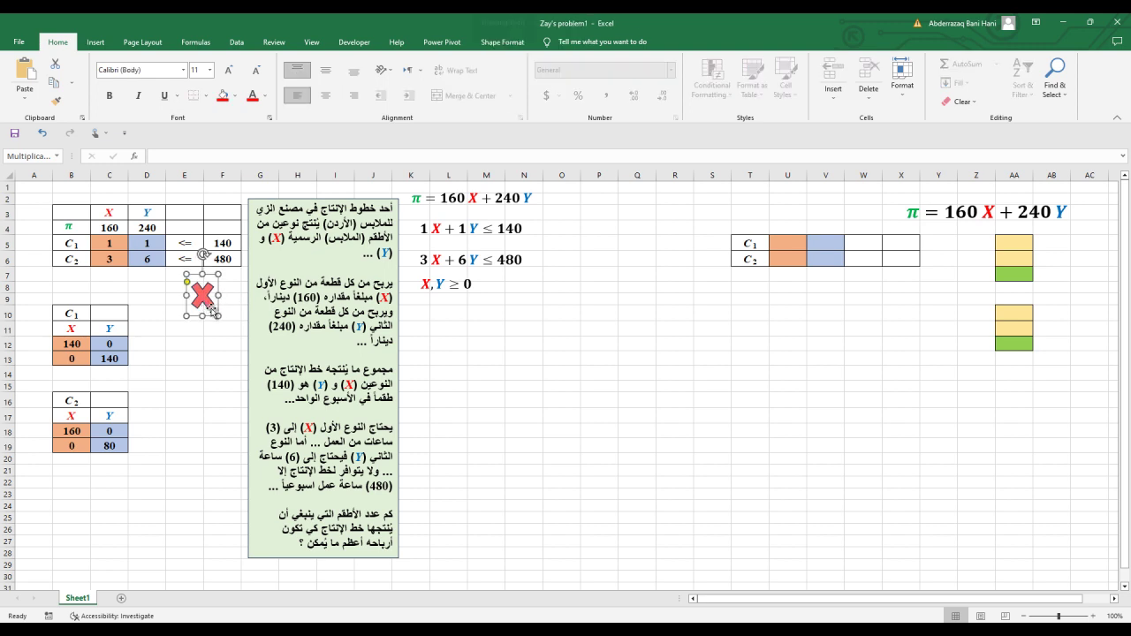
left_click(498, 382)
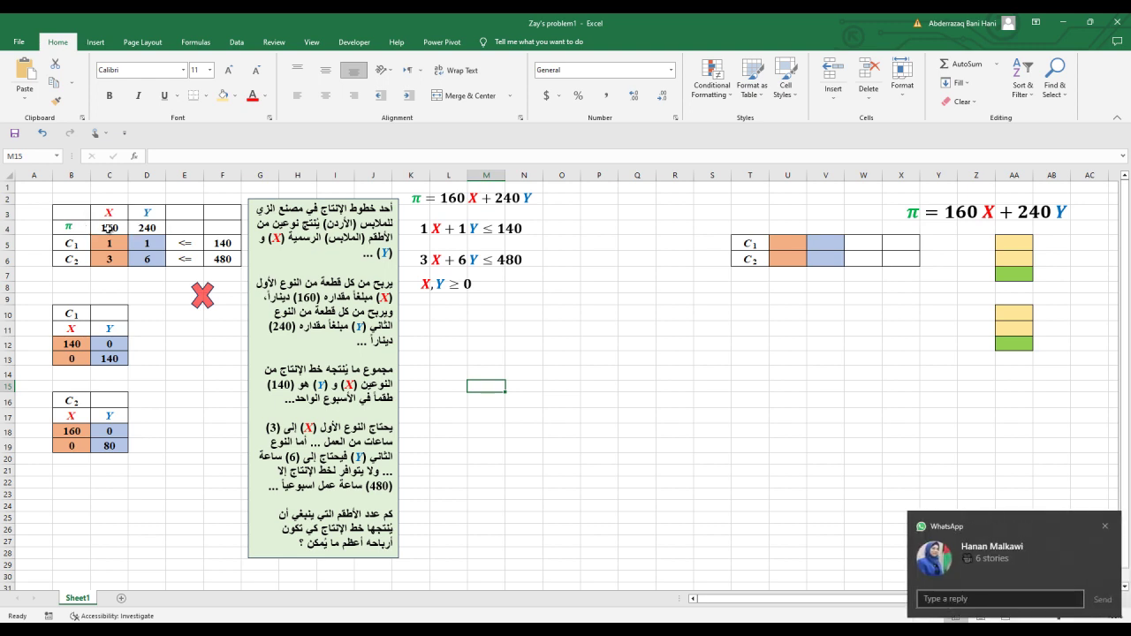
left_click(1107, 526)
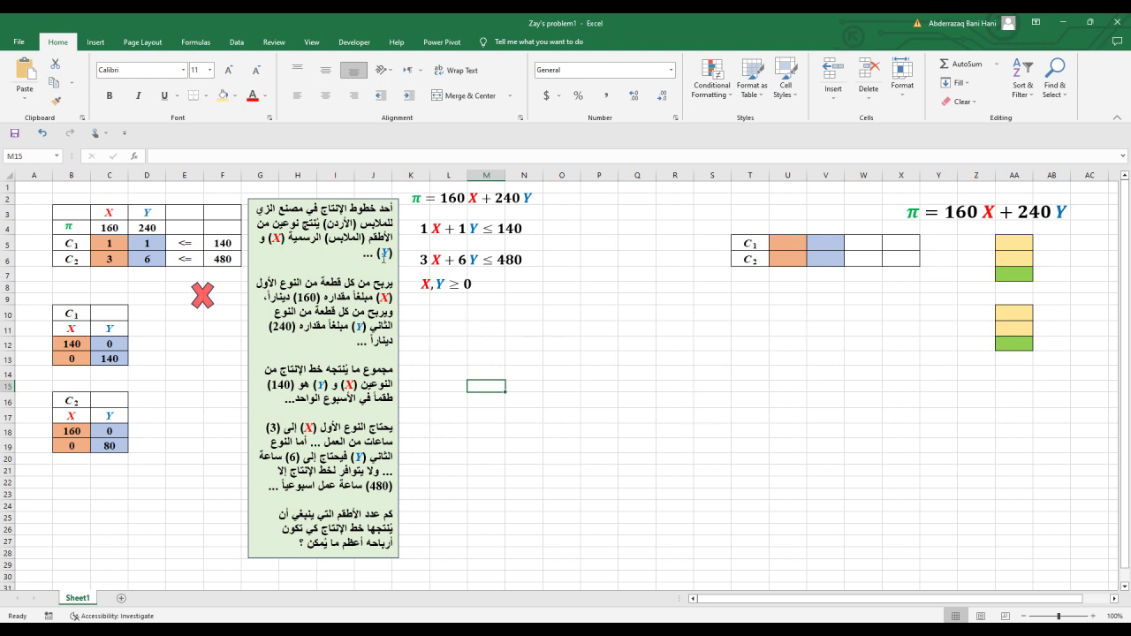
left_click(599, 315)
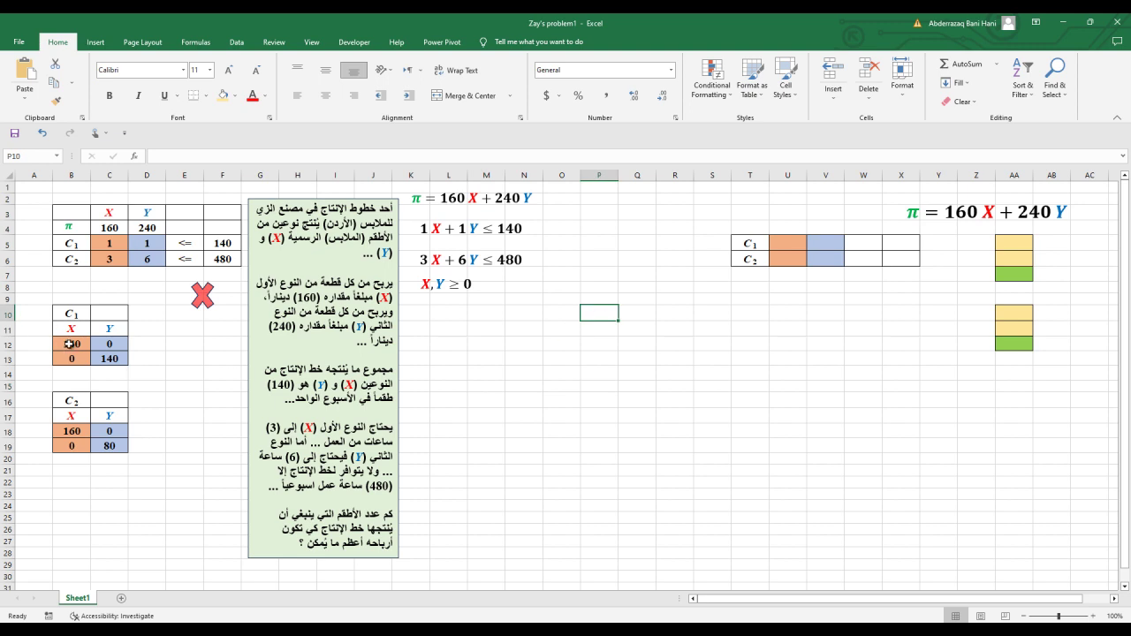
Insert a scatter chart with straight lines and markers from the C1 intercepts in B12:C13 and place it below the equations
left_click_drag(69, 344, 99, 357)
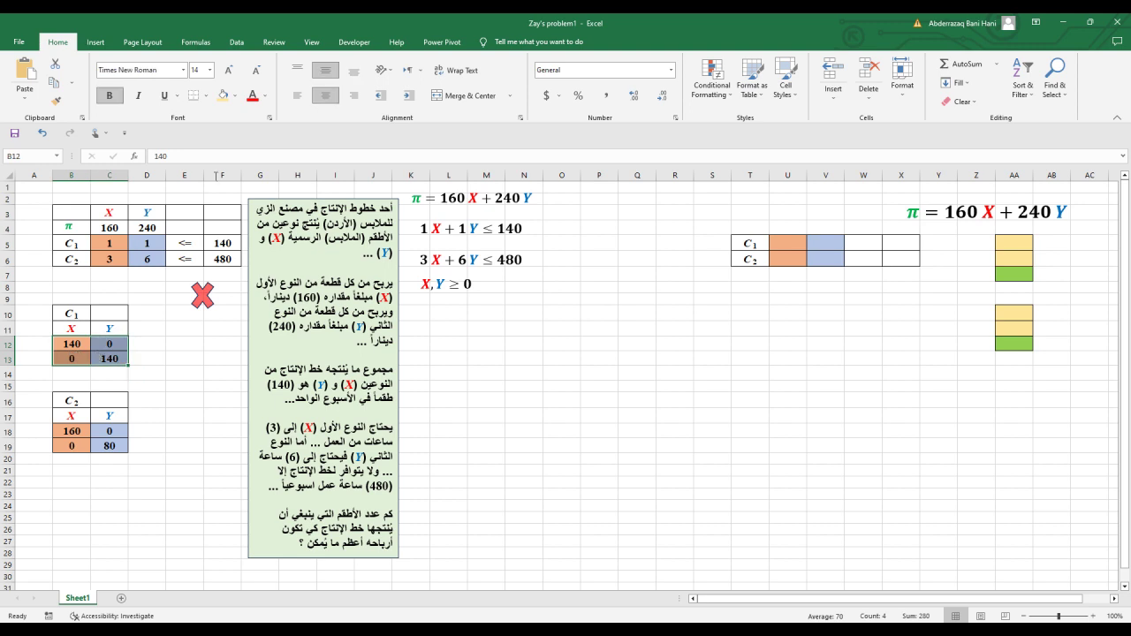
left_click(95, 42)
left_click(475, 105)
left_click(481, 168)
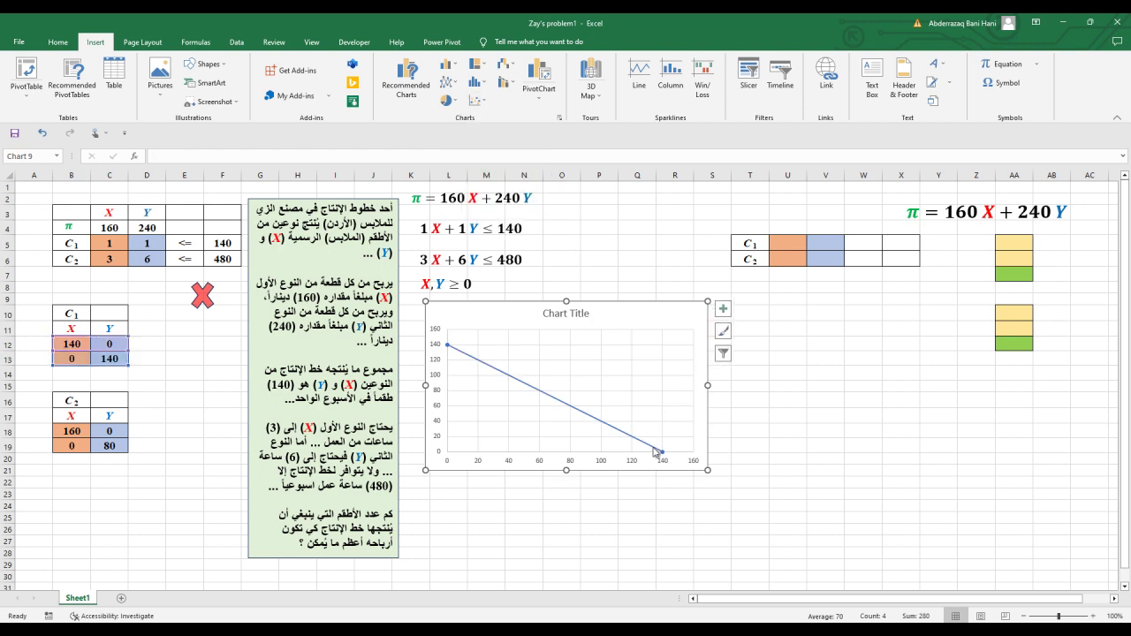
left_click_drag(646, 466, 677, 515)
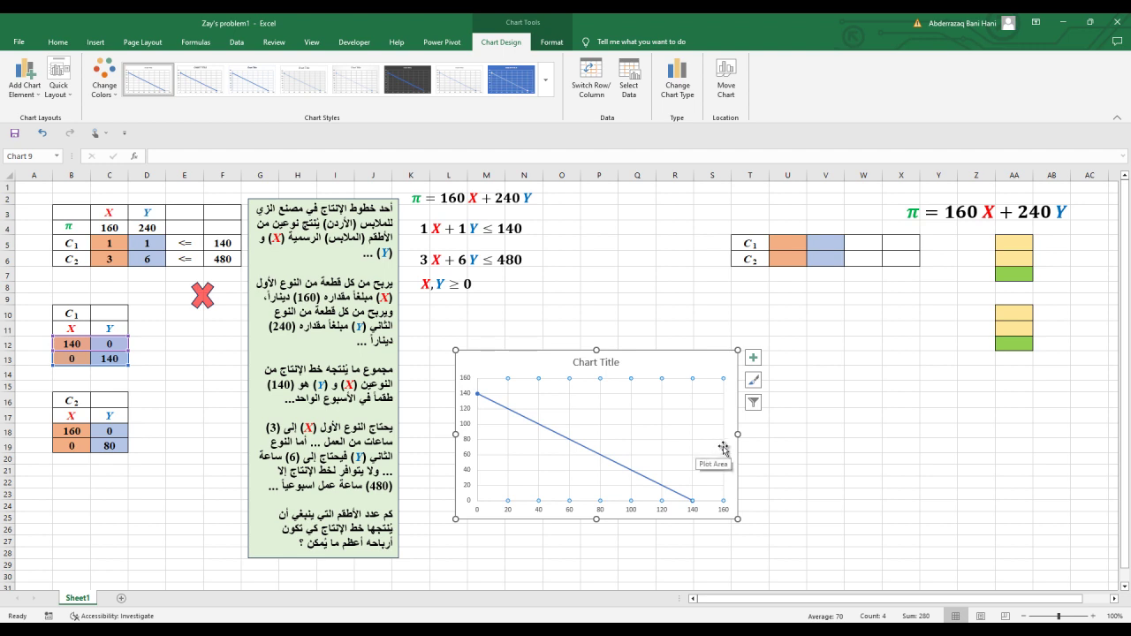
key("Escape")
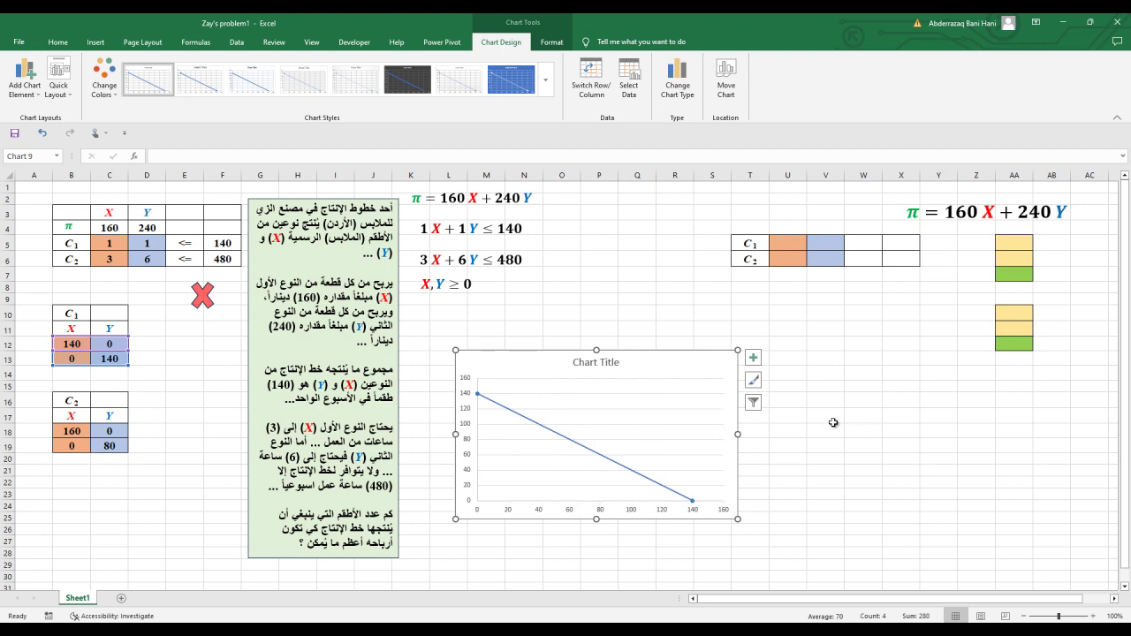
Enlarge the chart and remove its gridlines and chart title
left_click(724, 432)
left_click_drag(738, 350, 789, 313)
left_click(630, 327)
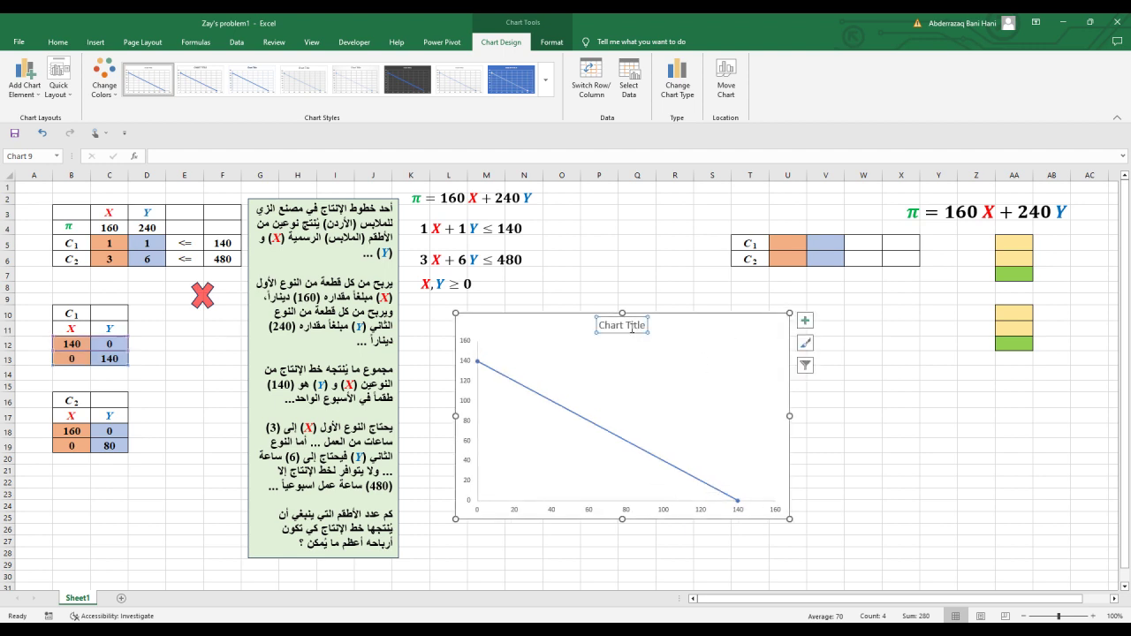
key("Delete")
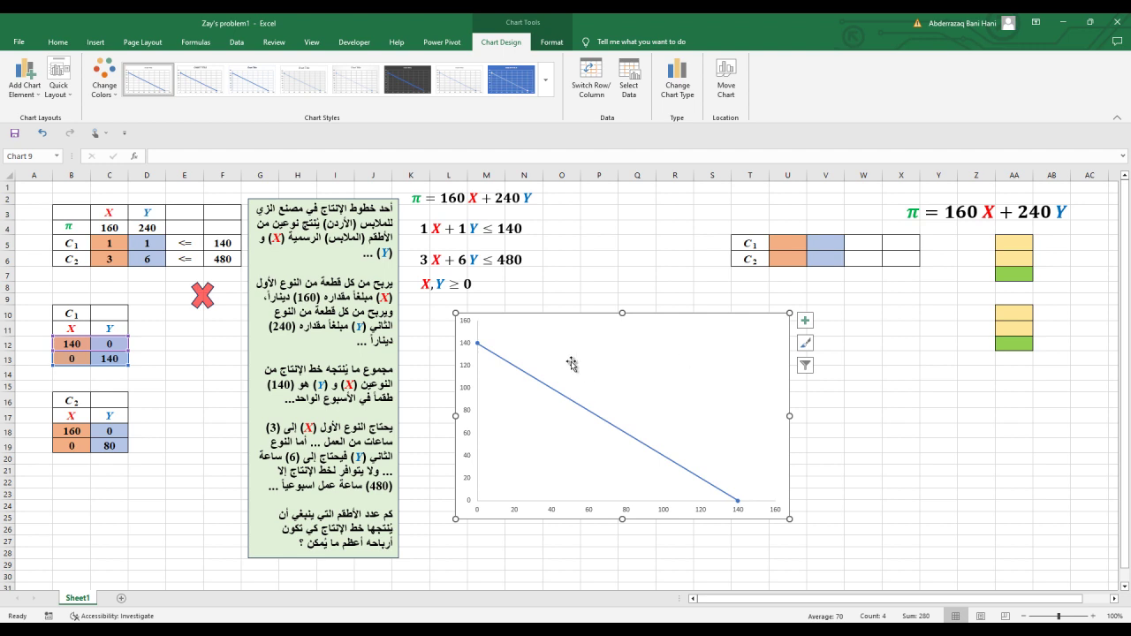
Edit the chart's data series, naming it C1 with X values B12:B13 and Y values C12:C13
right_click(632, 354)
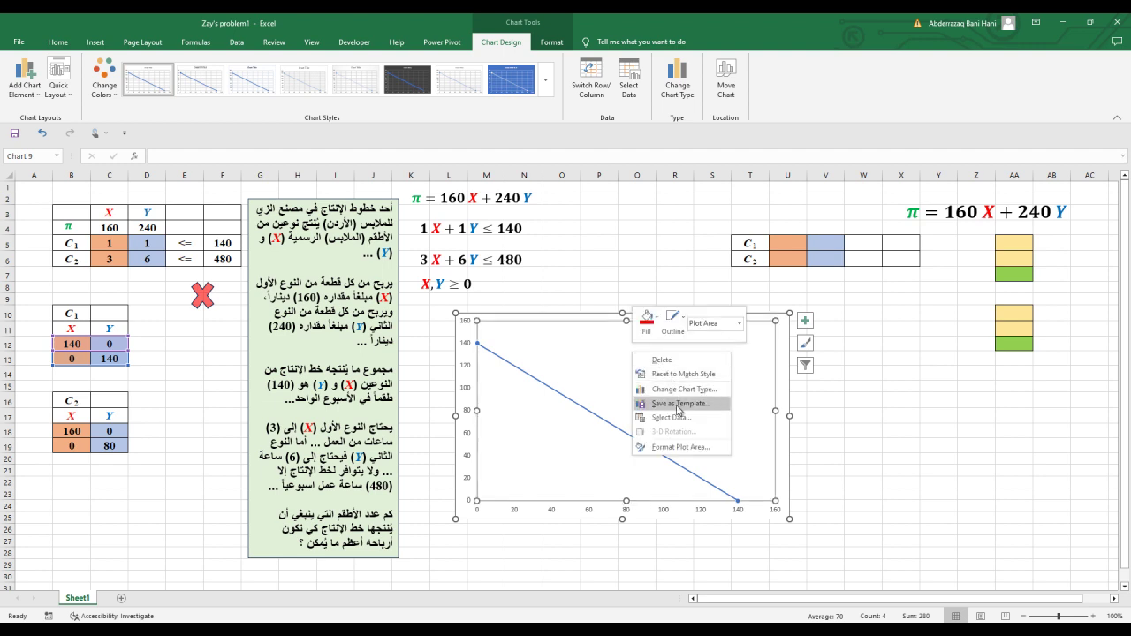
left_click(672, 418)
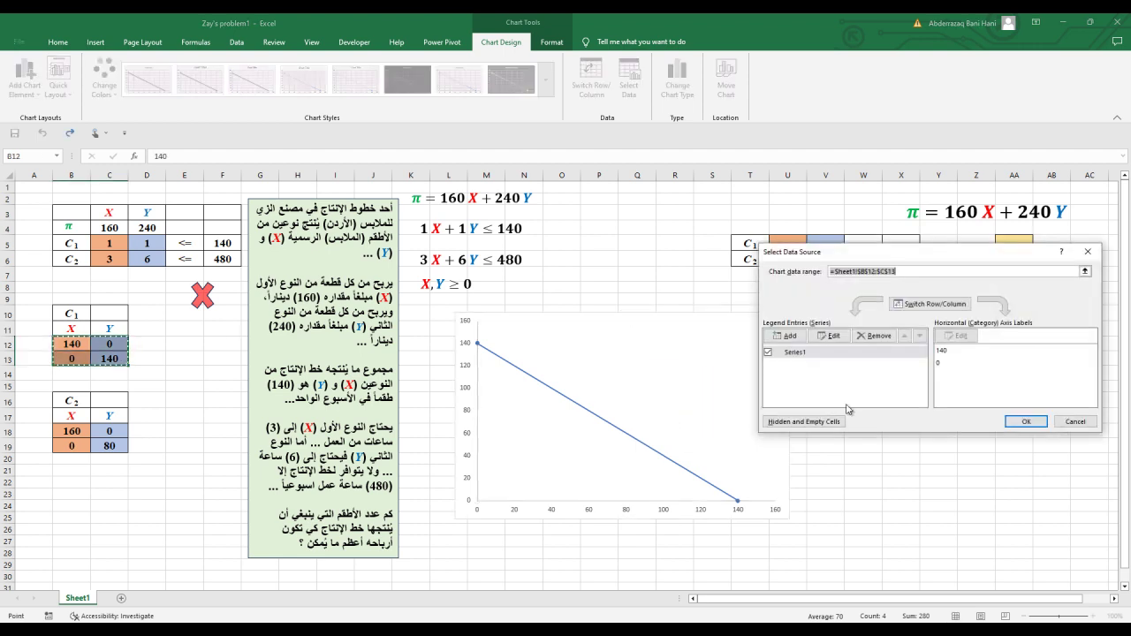
left_click(834, 336)
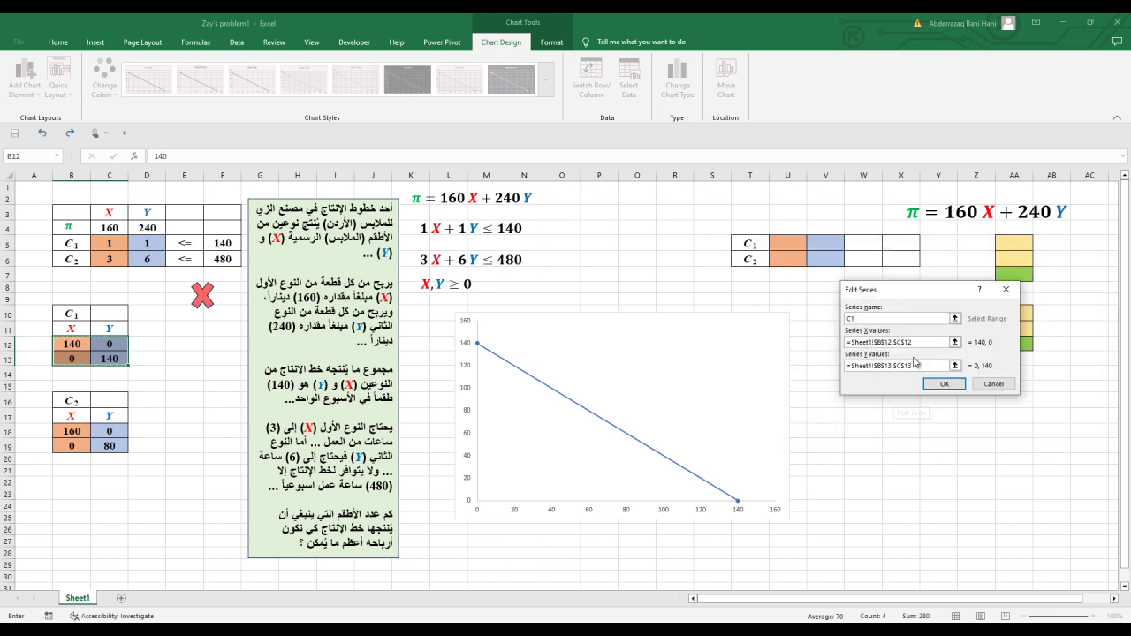
left_click_drag(917, 346, 844, 347)
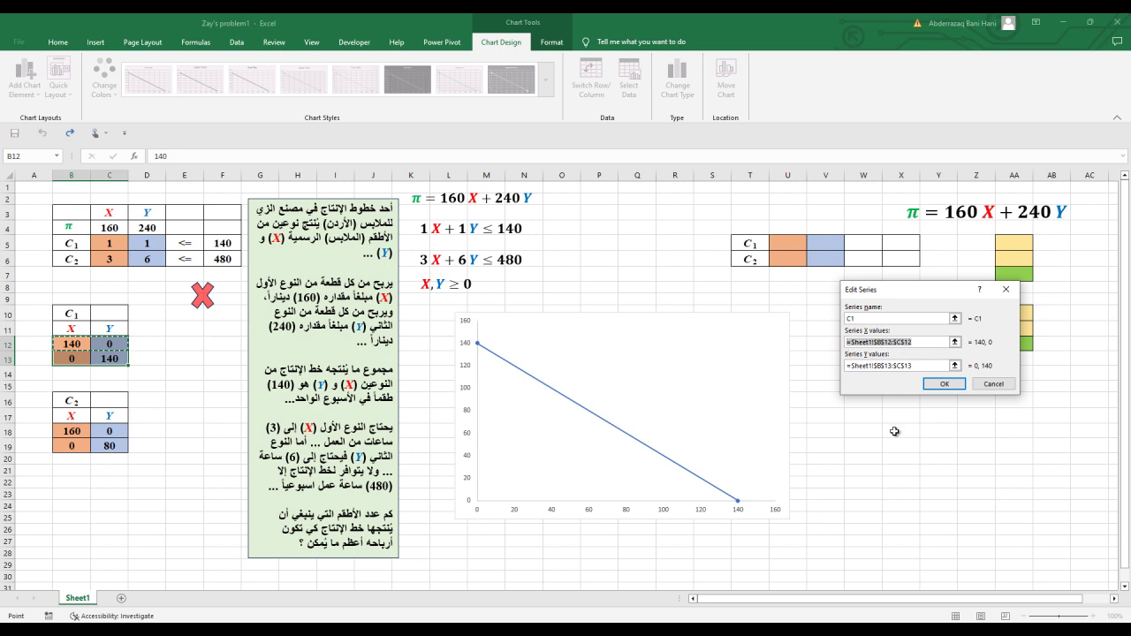
key("Delete")
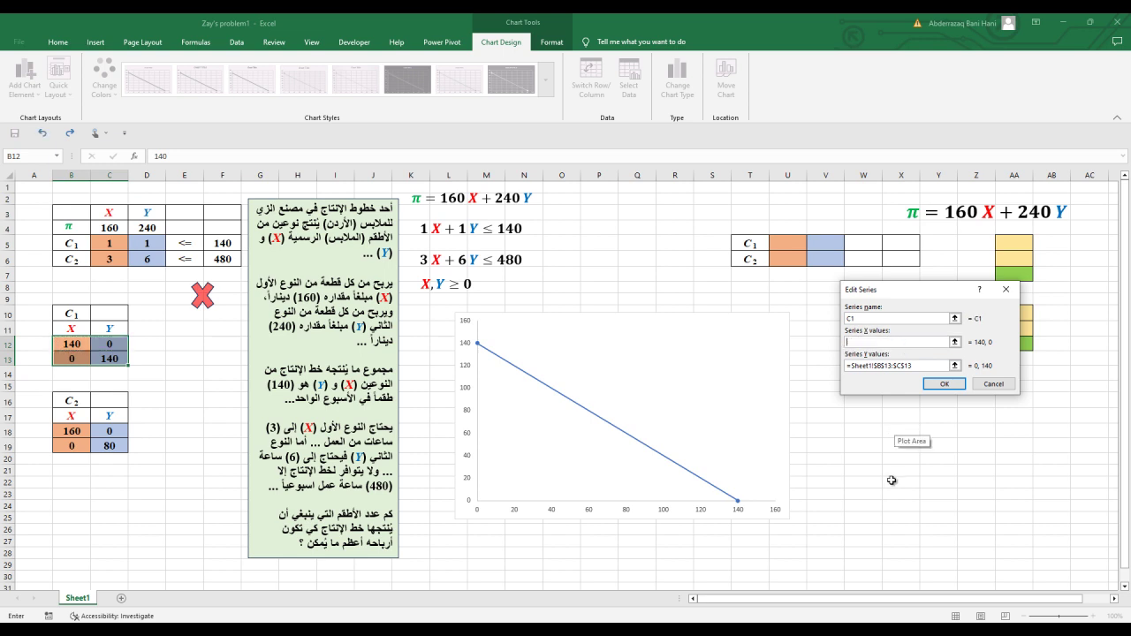
left_click_drag(83, 343, 75, 359)
left_click(916, 368)
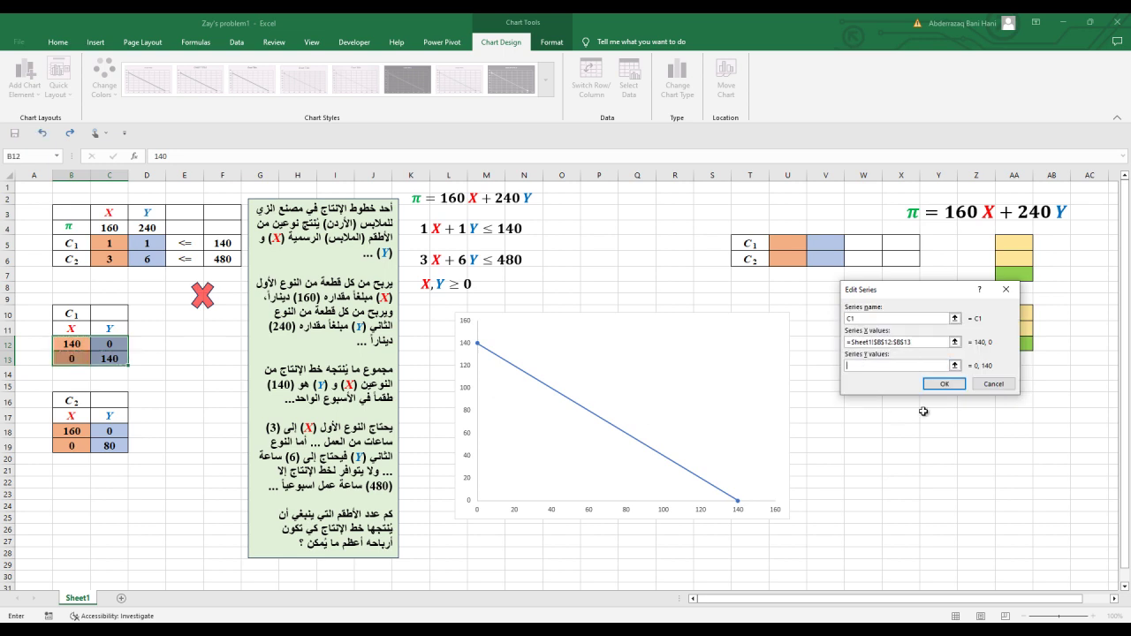
left_click_drag(110, 343, 110, 359)
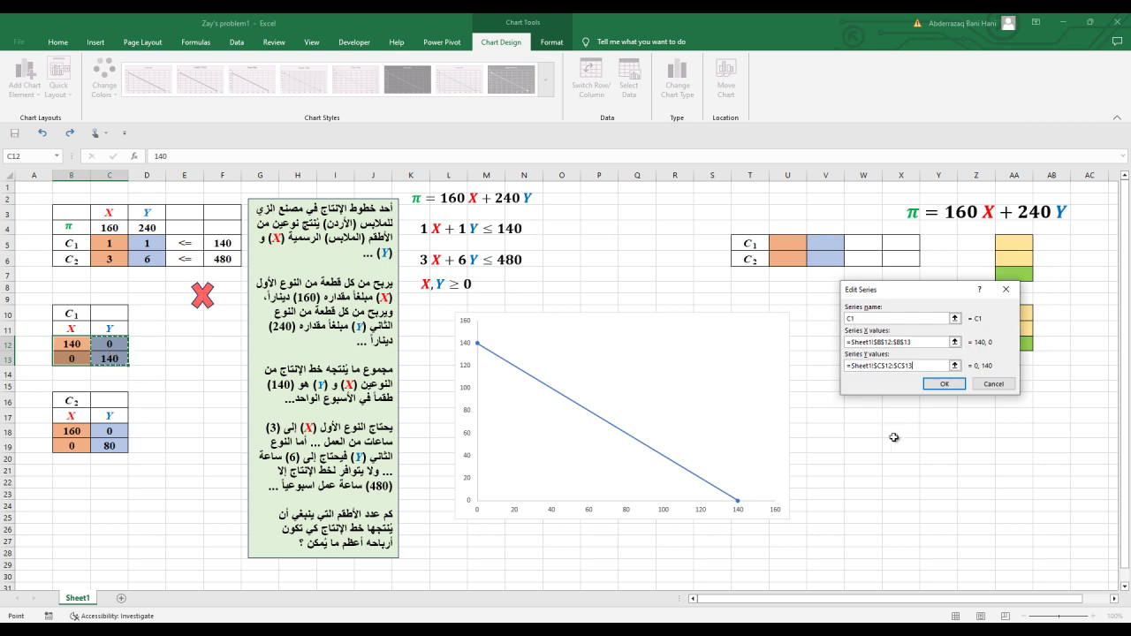
left_click(944, 386)
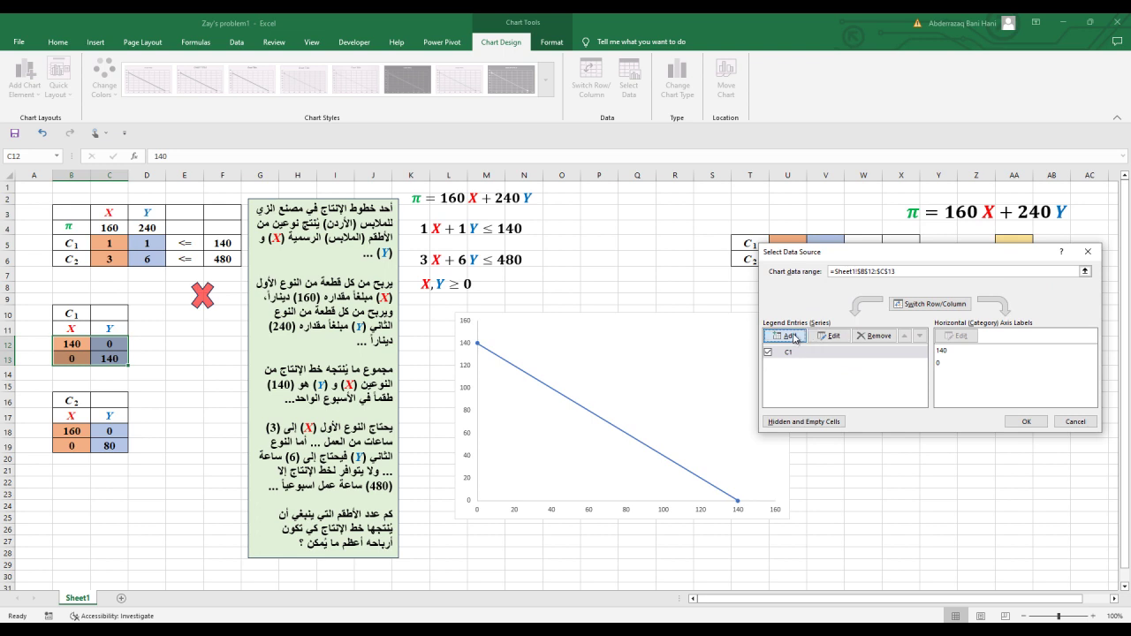
Add a second chart series named C2 with X values B18:B19 and Y values C18:C19, and apply the data source changes
left_click(792, 338)
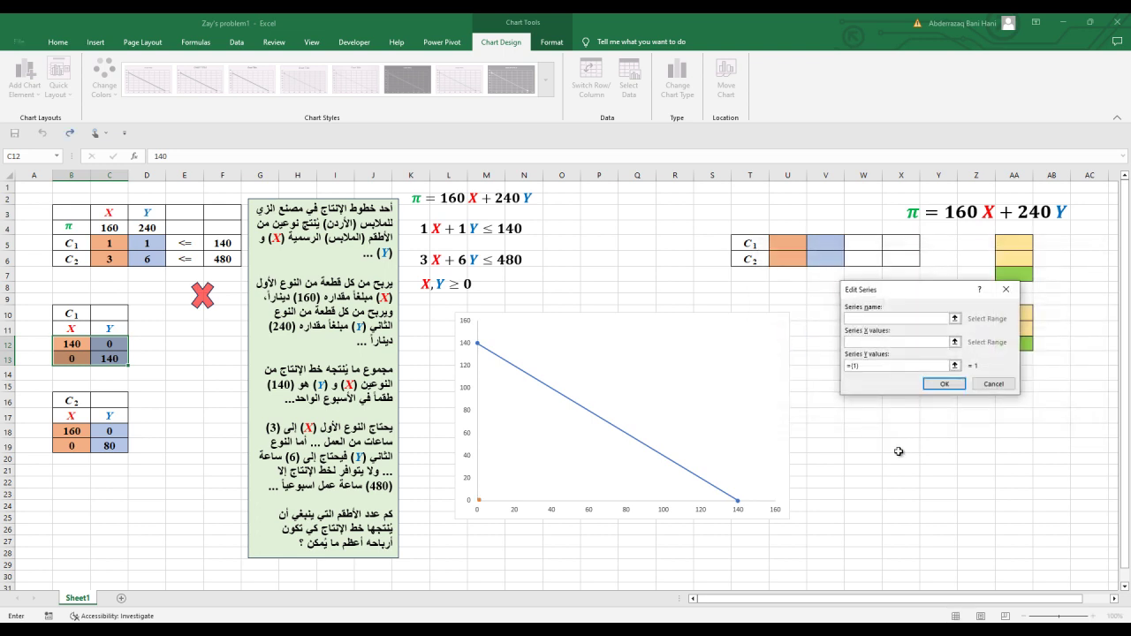
type("C2")
left_click(899, 344)
left_click_drag(78, 435, 73, 447)
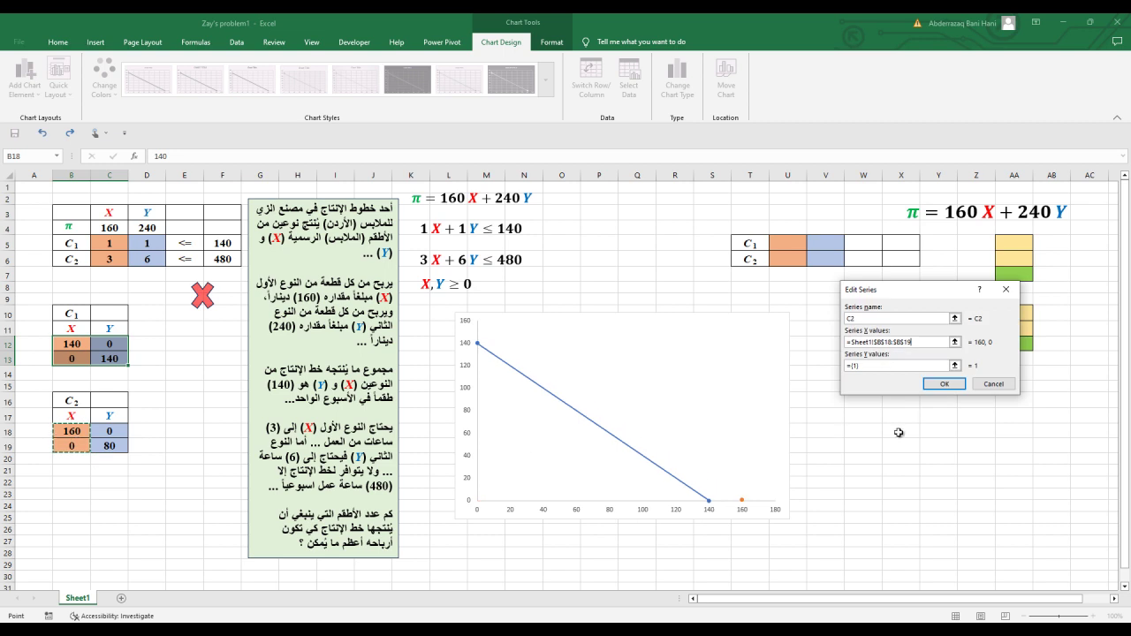
left_click(887, 366)
left_click_drag(111, 432, 111, 445)
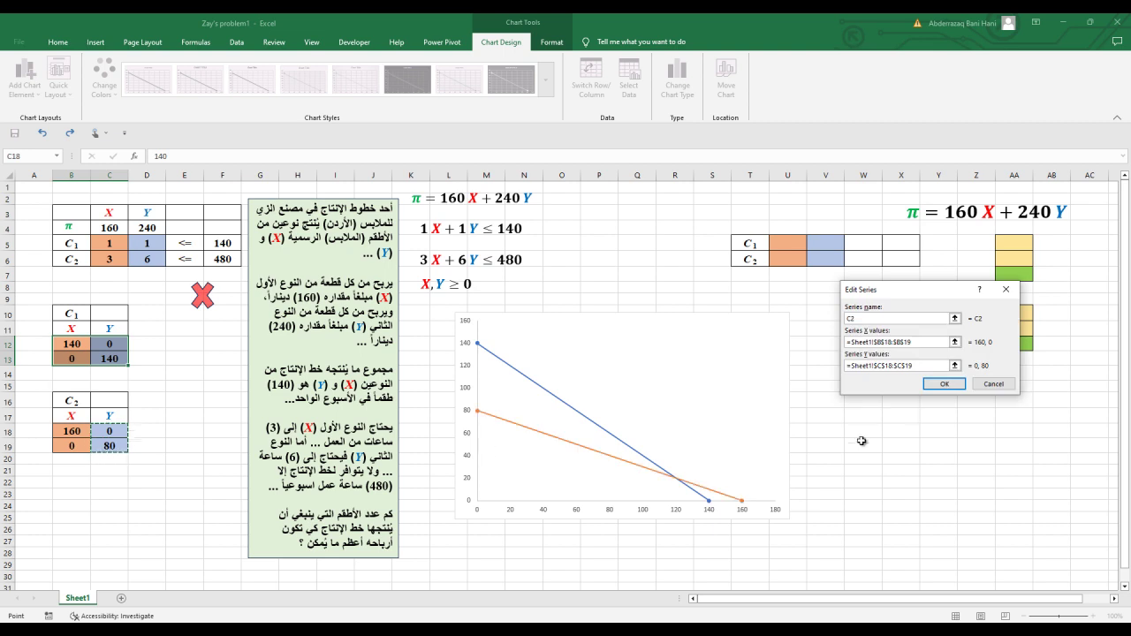
left_click(944, 384)
left_click(1025, 422)
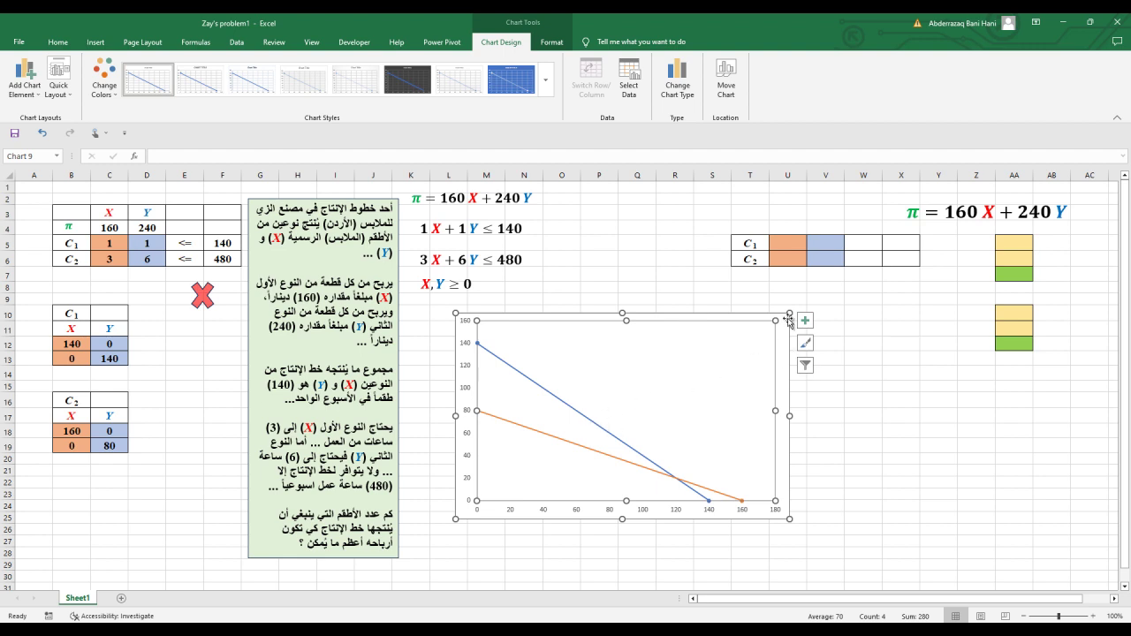
Enlarge the chart slightly and set the C1 line's outline weight to 3 pt
left_click_drag(788, 314, 811, 297)
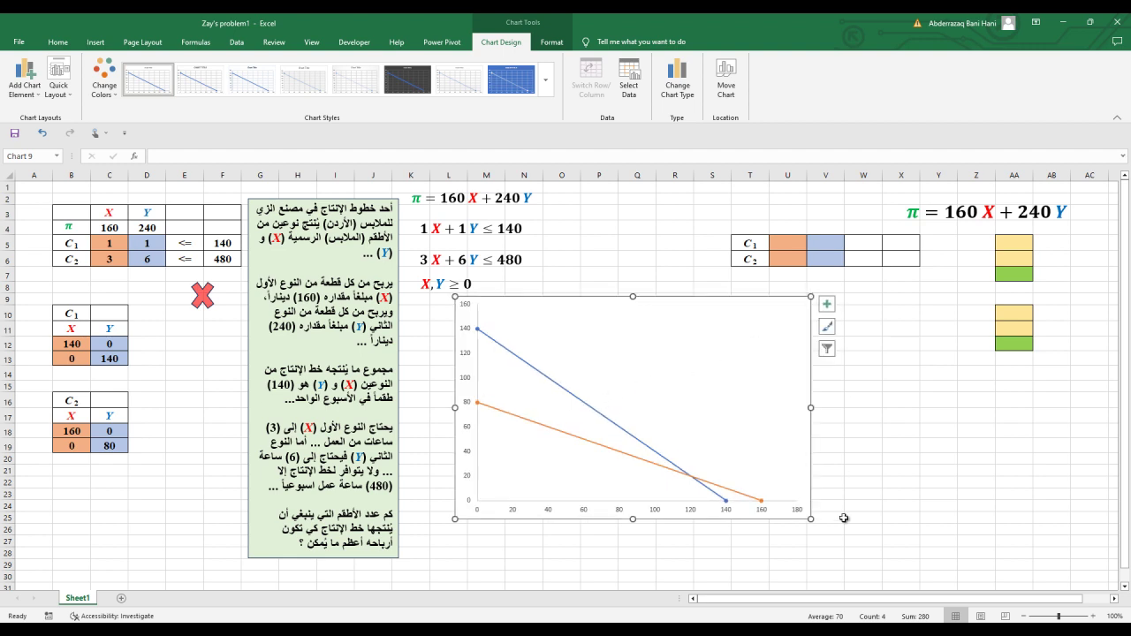
right_click(600, 418)
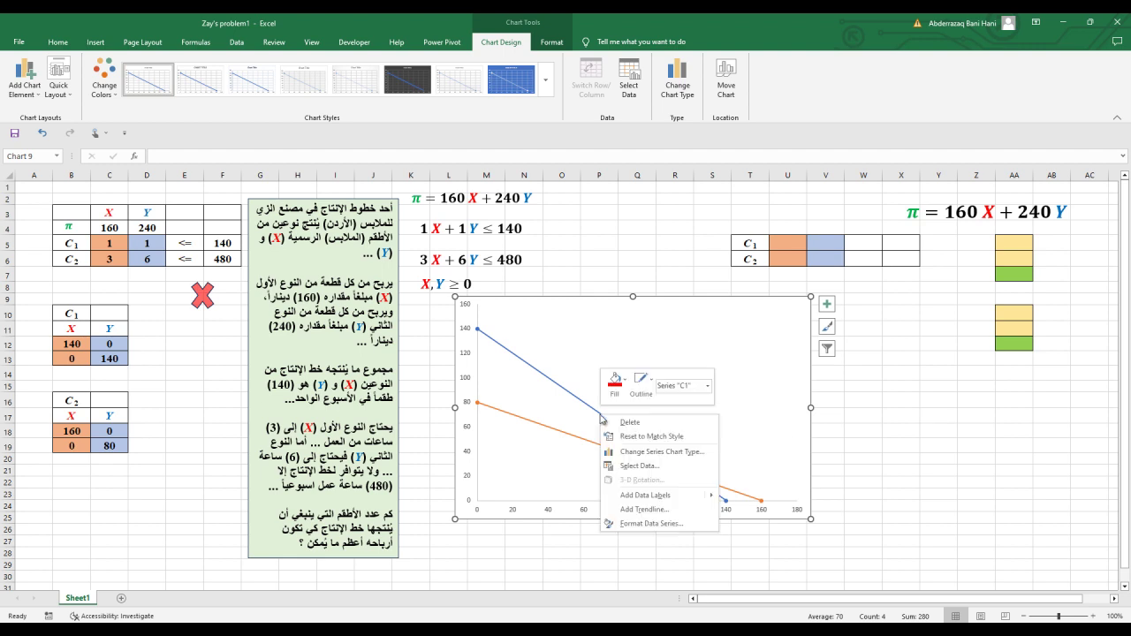
left_click(596, 413)
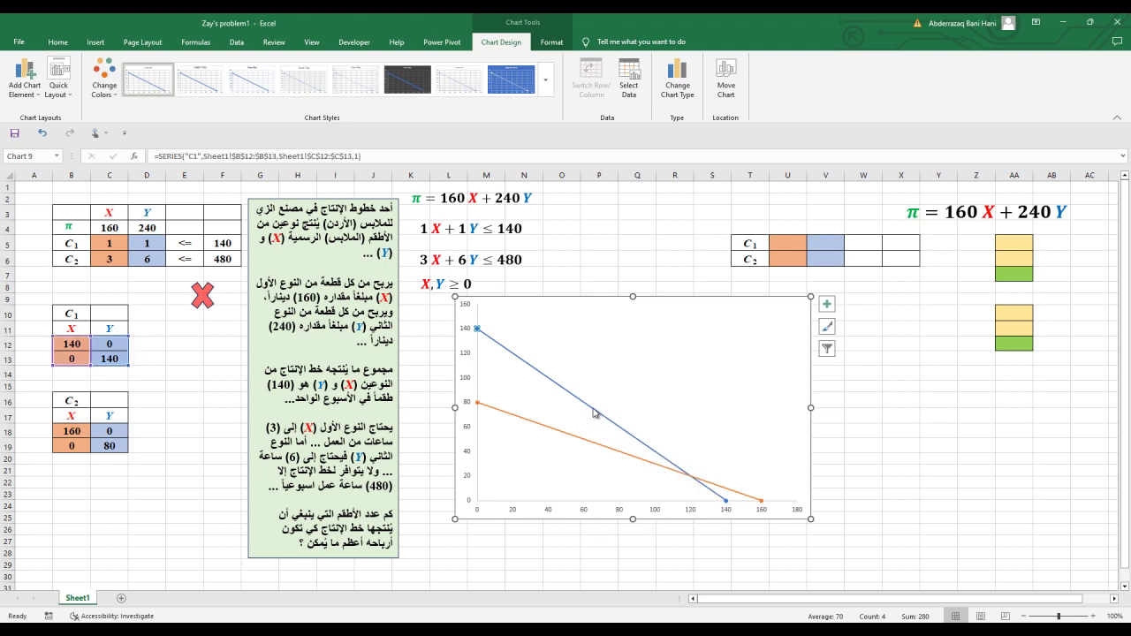
left_click(554, 52)
left_click(537, 80)
mouse_move(530, 231)
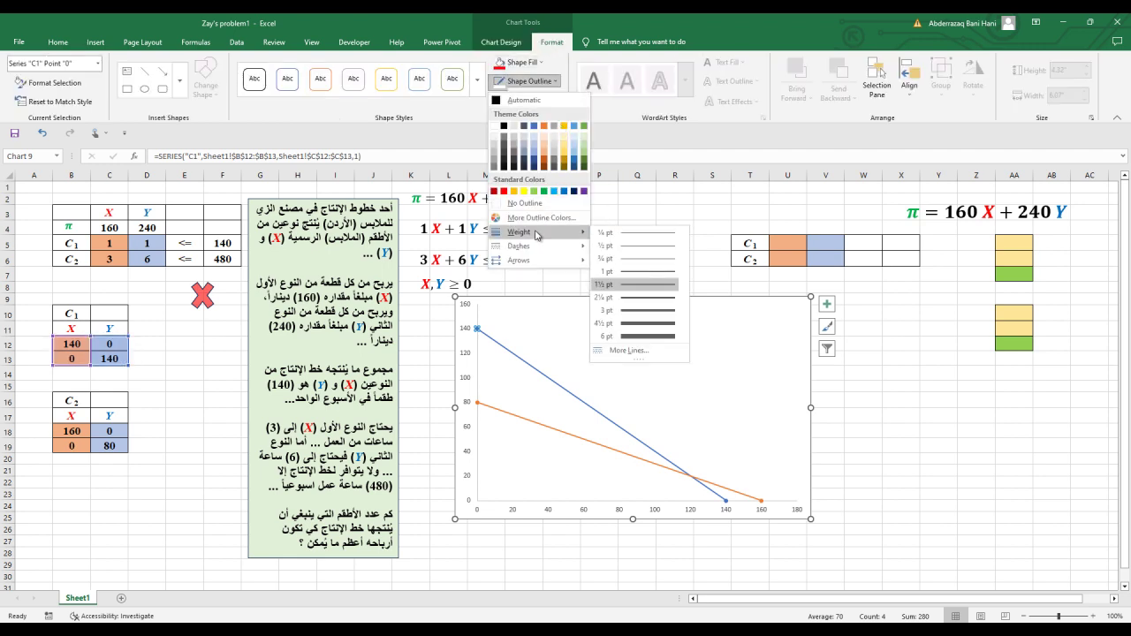
left_click(628, 311)
Set the orange C2 line's outline weight to 3 pt
left_click(583, 444)
left_click(540, 81)
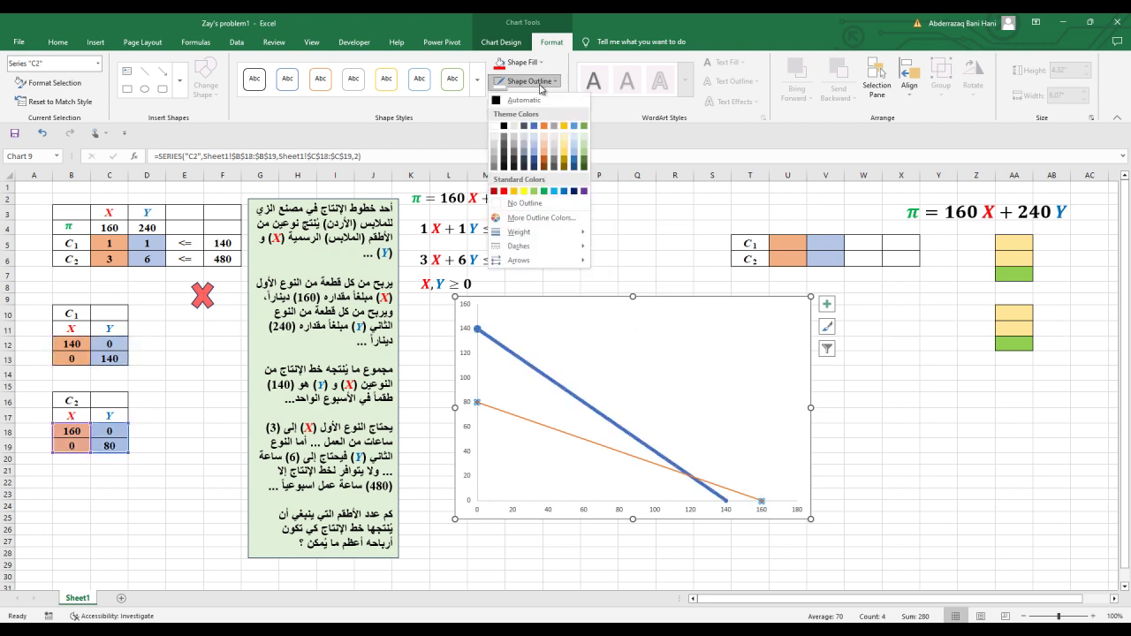
mouse_move(556, 234)
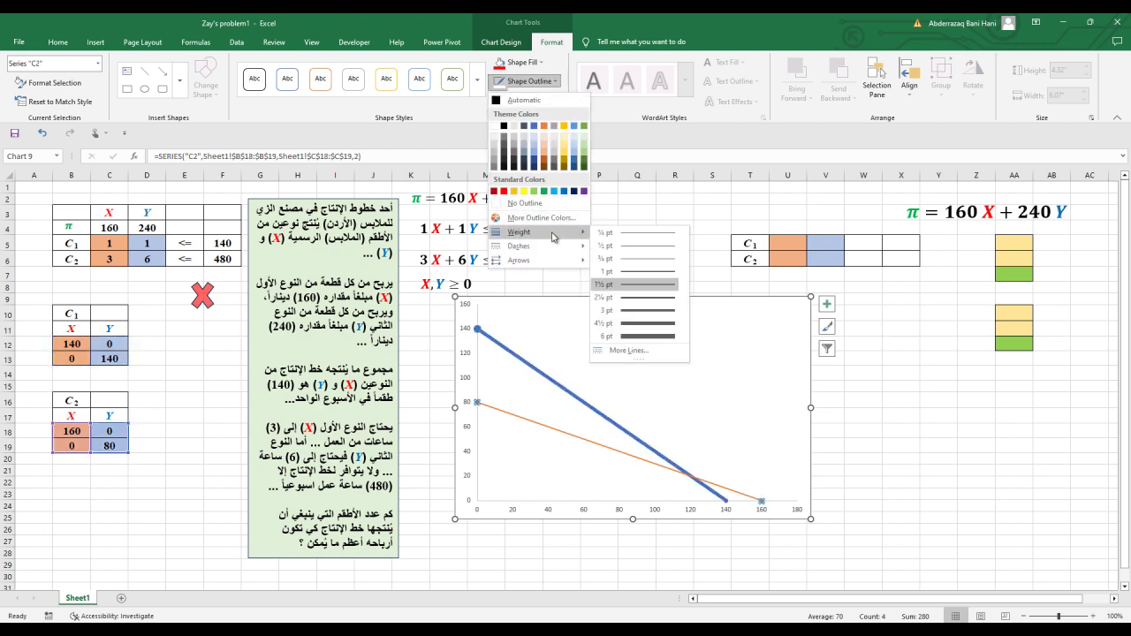
left_click(632, 311)
left_click(940, 442)
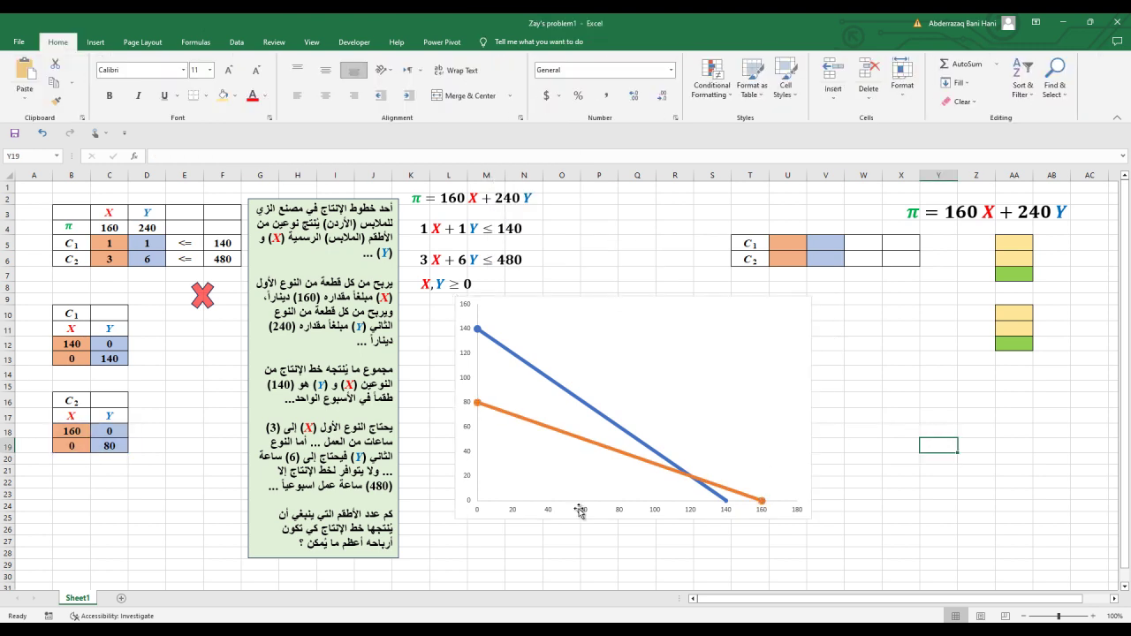
Enlarge the chart slightly from its lower-left corner and move the red cross shape to the empty area around cell Y13
left_click(473, 514)
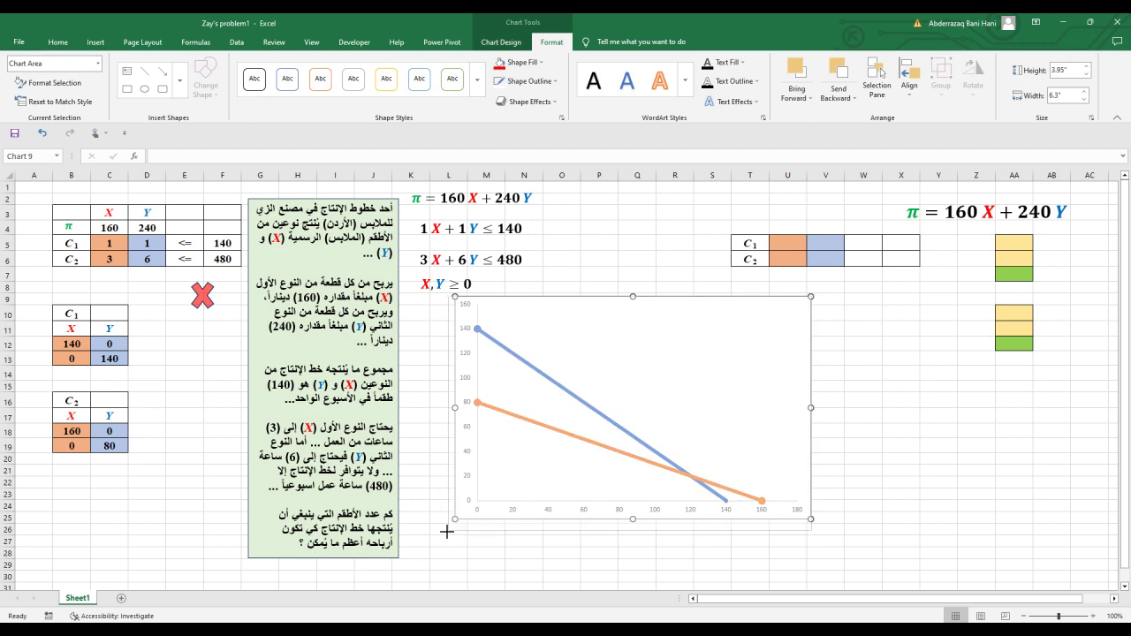
left_click_drag(448, 527, 441, 541)
left_click(877, 435)
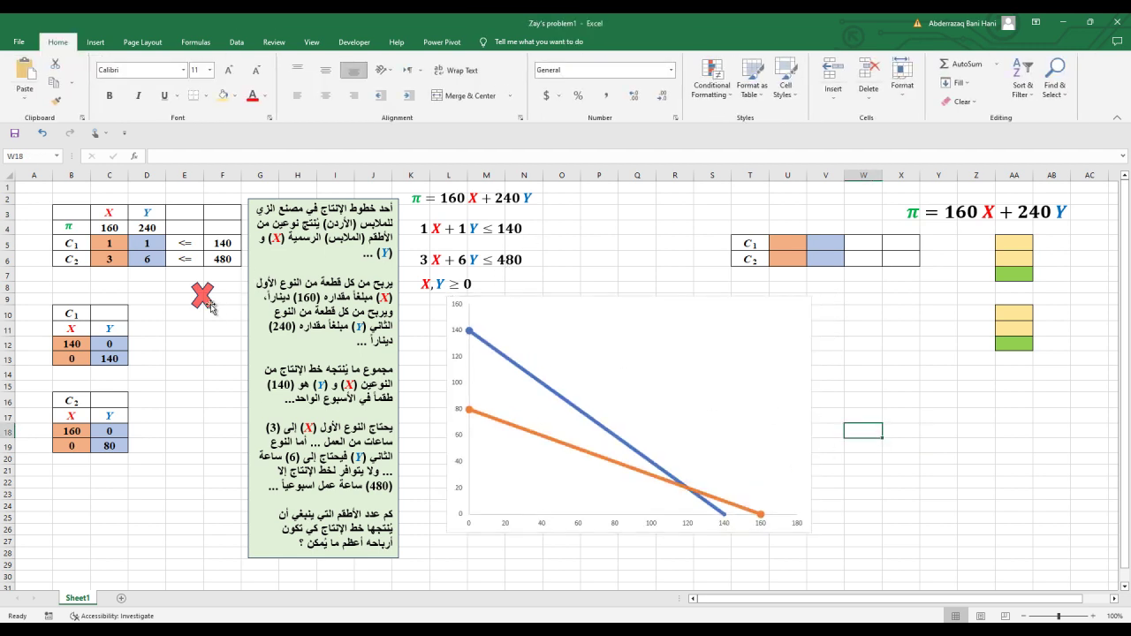
left_click_drag(214, 303, 951, 365)
Place a 12 pt copy of the 1X + 1Y ≤ 140 equation on the chart, rotated to run along the blue line
left_click(504, 238)
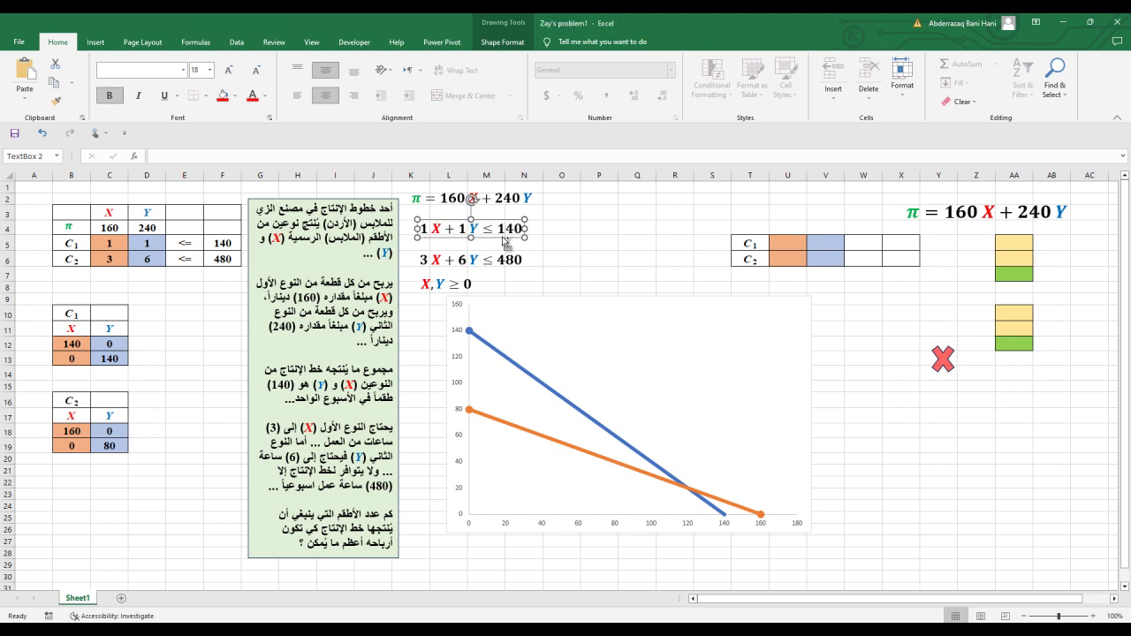
key("ctrl+d")
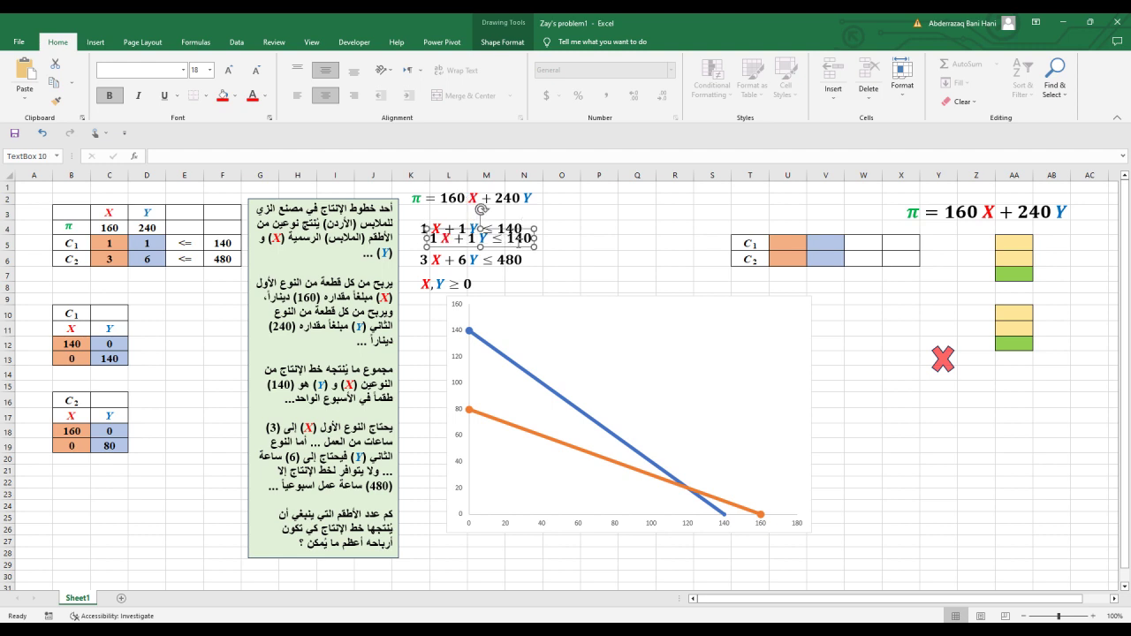
left_click_drag(520, 247, 954, 429)
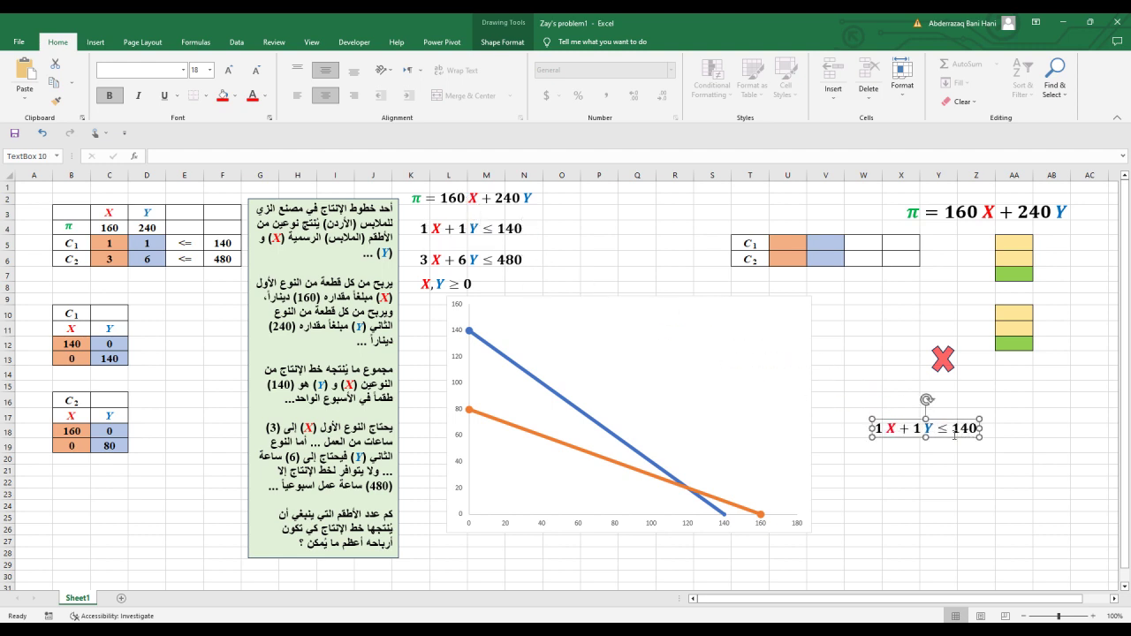
left_click(952, 429)
key("ctrl+a")
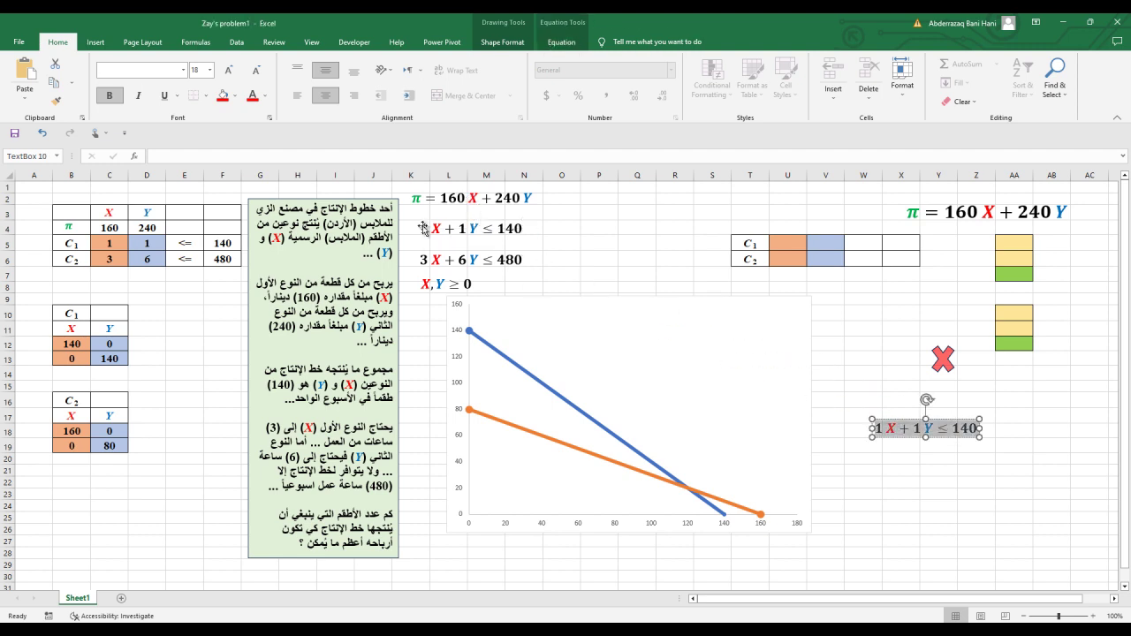
left_click(256, 71)
left_click(258, 72)
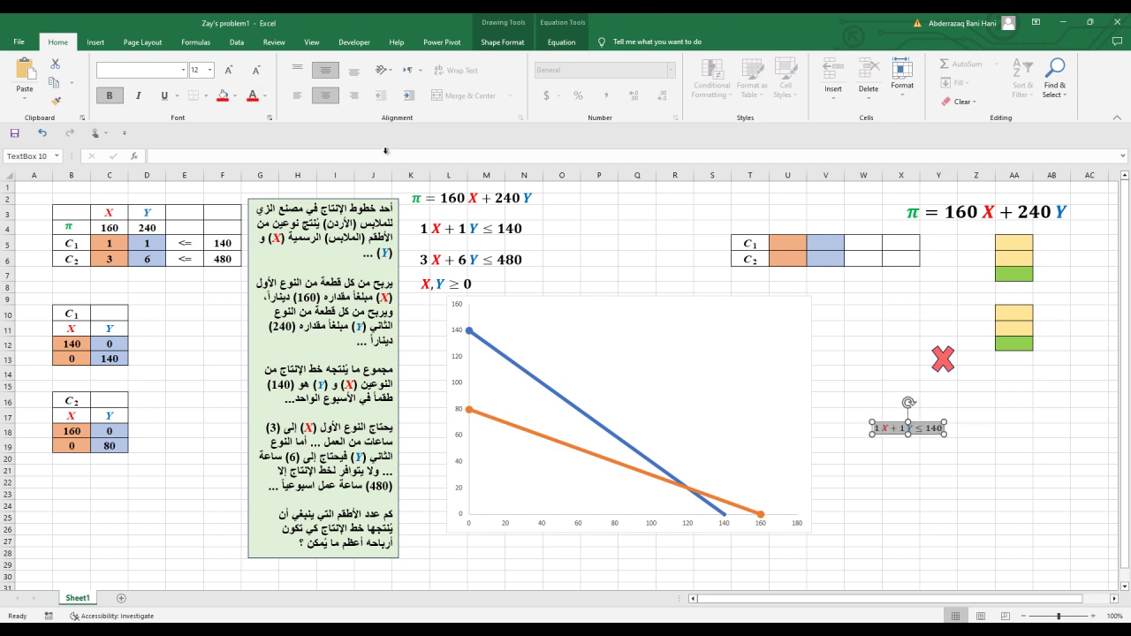
left_click_drag(909, 403, 562, 382)
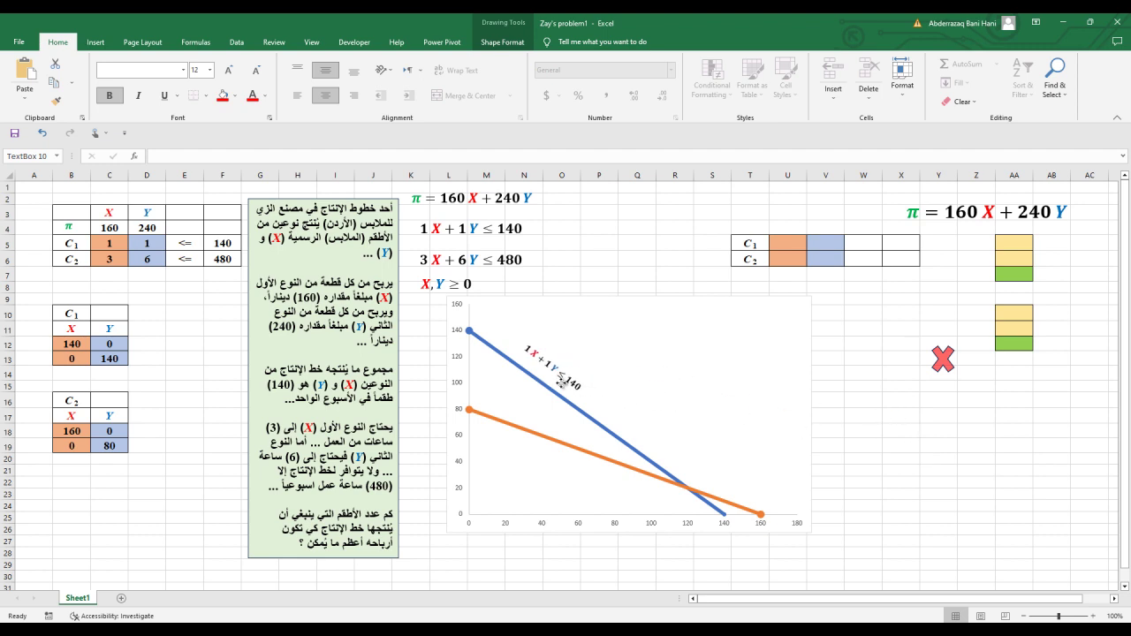
left_click_drag(559, 382, 557, 381)
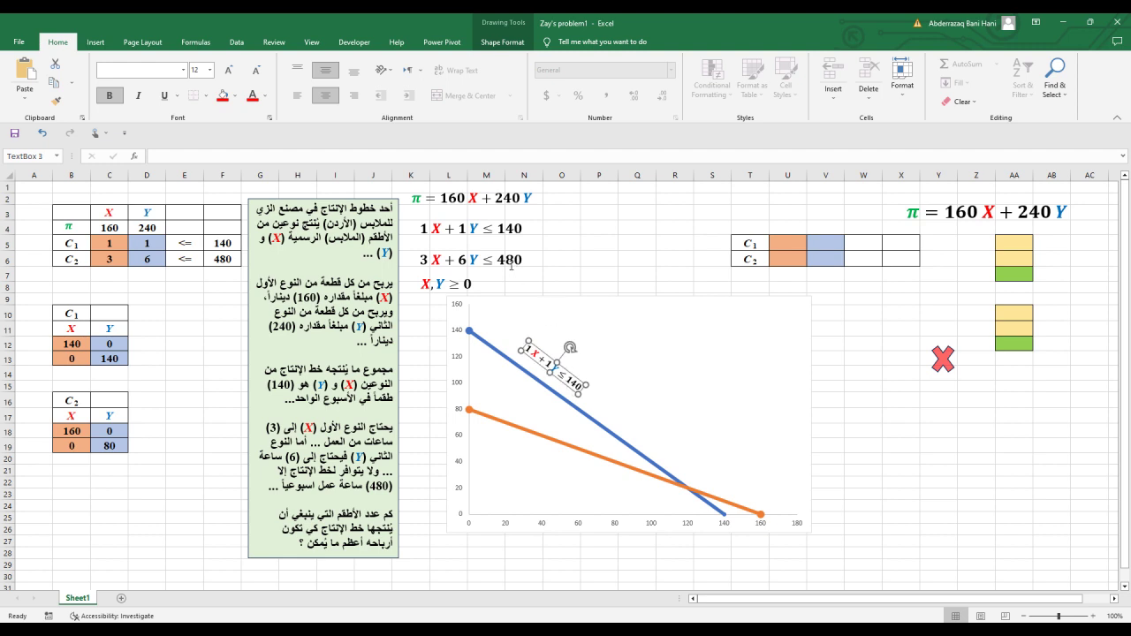
Place a 12 pt copy of the 3X + 6Y ≤ 480 equation on the chart, rotated to run along the orange line
left_click(511, 266)
left_click(511, 271)
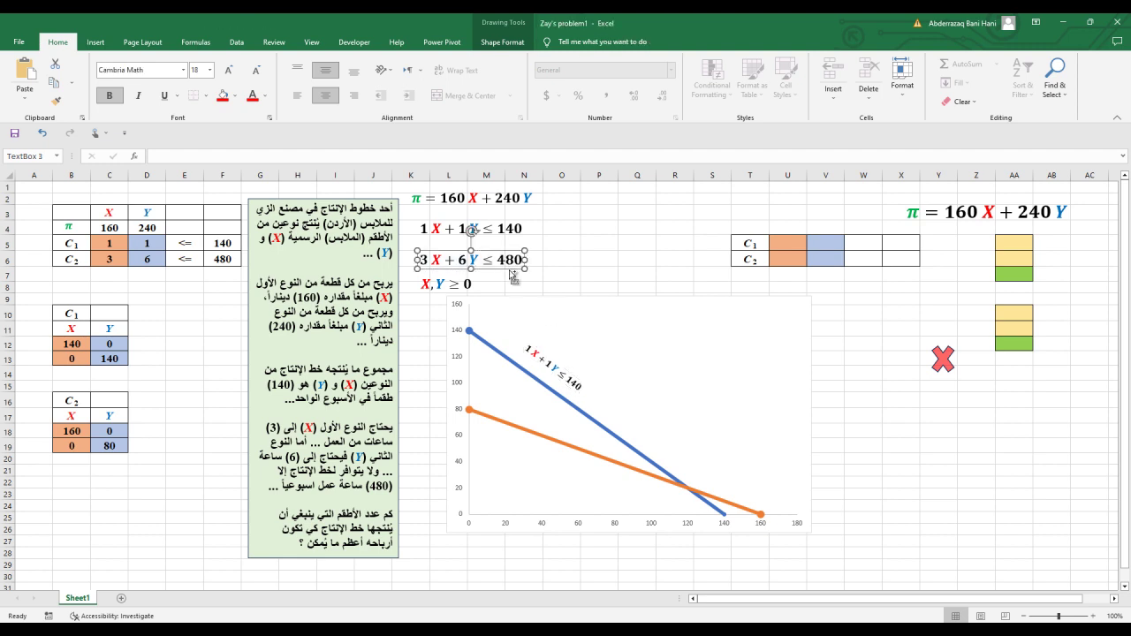
left_click(512, 272)
left_click_drag(513, 271, 1018, 460)
left_click(992, 449)
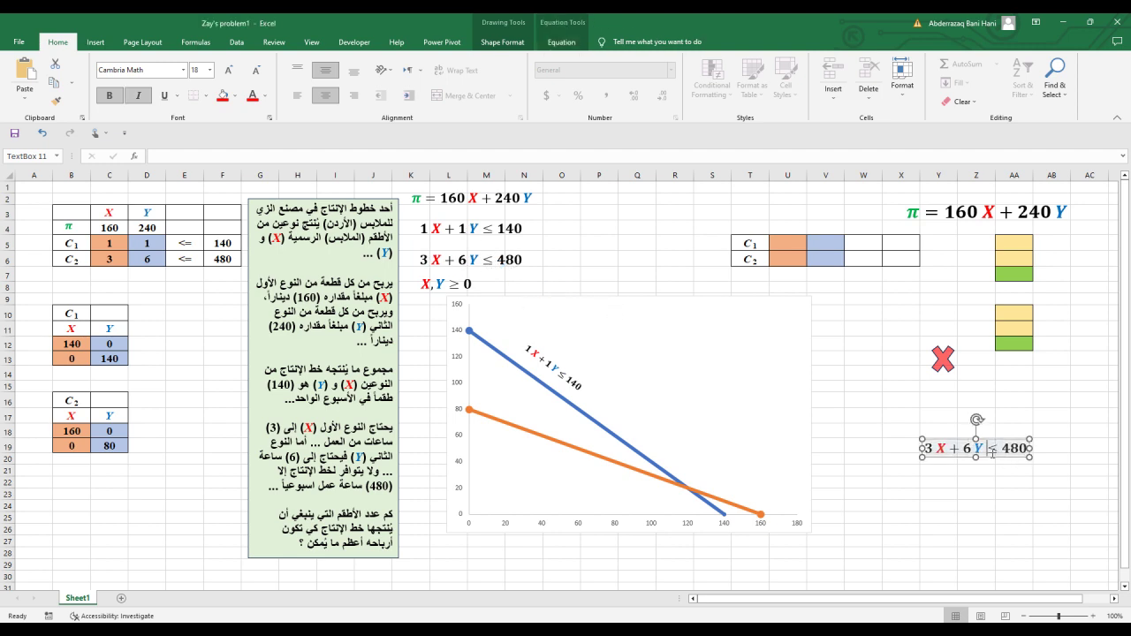
key("ctrl+a")
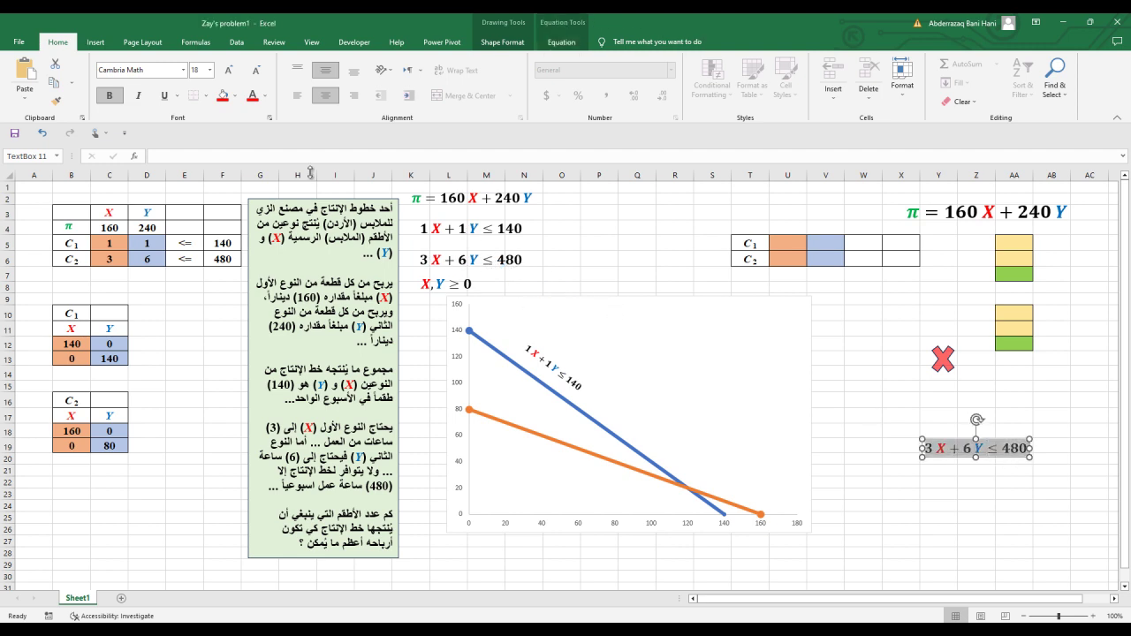
left_click(257, 69)
left_click(257, 70)
left_click(256, 70)
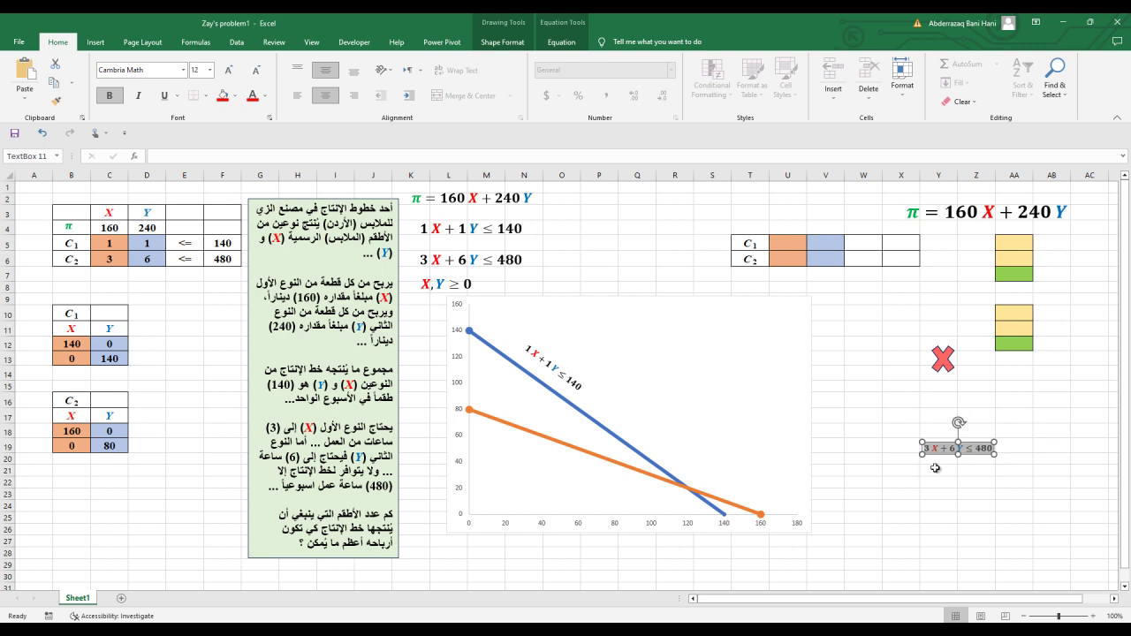
left_click_drag(959, 424, 531, 426)
left_click_drag(539, 388, 534, 425)
left_click(937, 441)
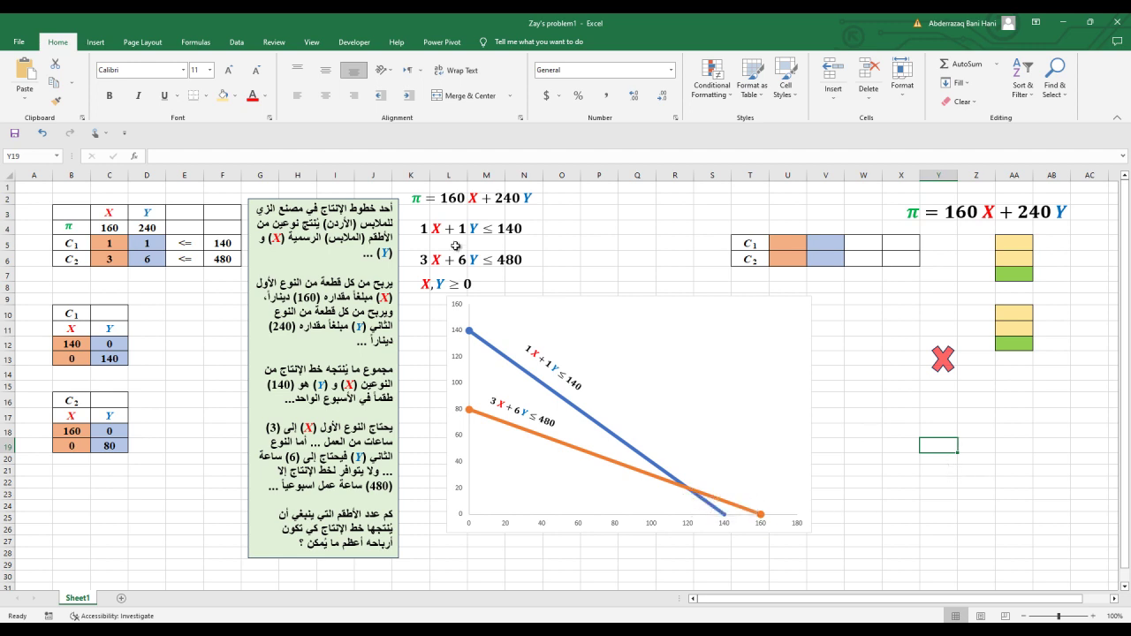
Insert a new equation reading (0,0) in the blank area beside the chart
left_click(96, 41)
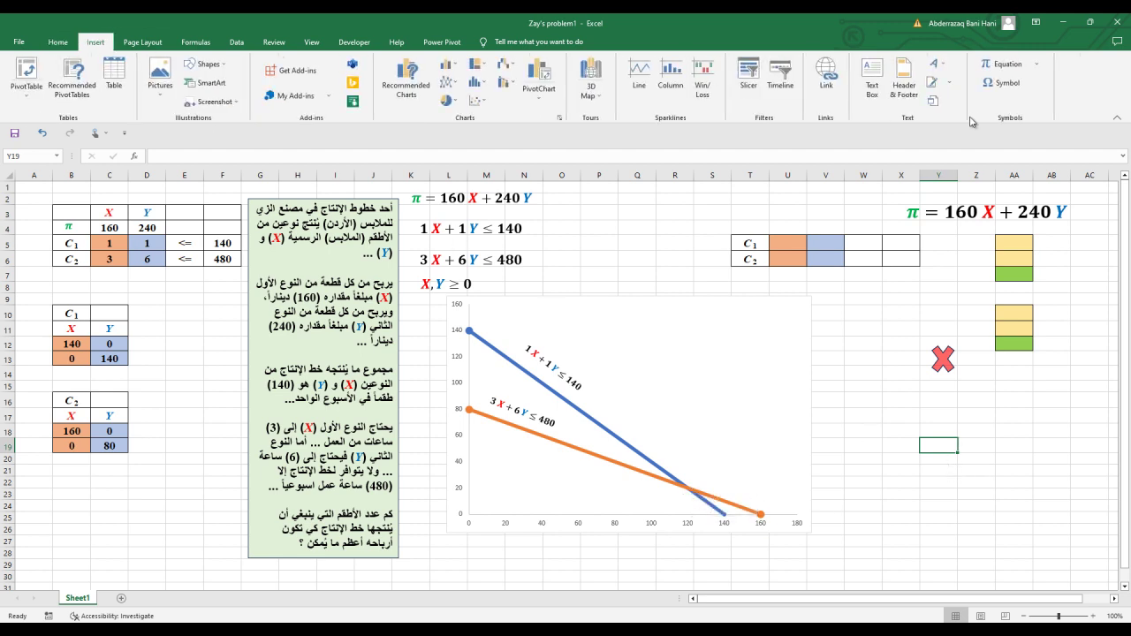
left_click(1000, 71)
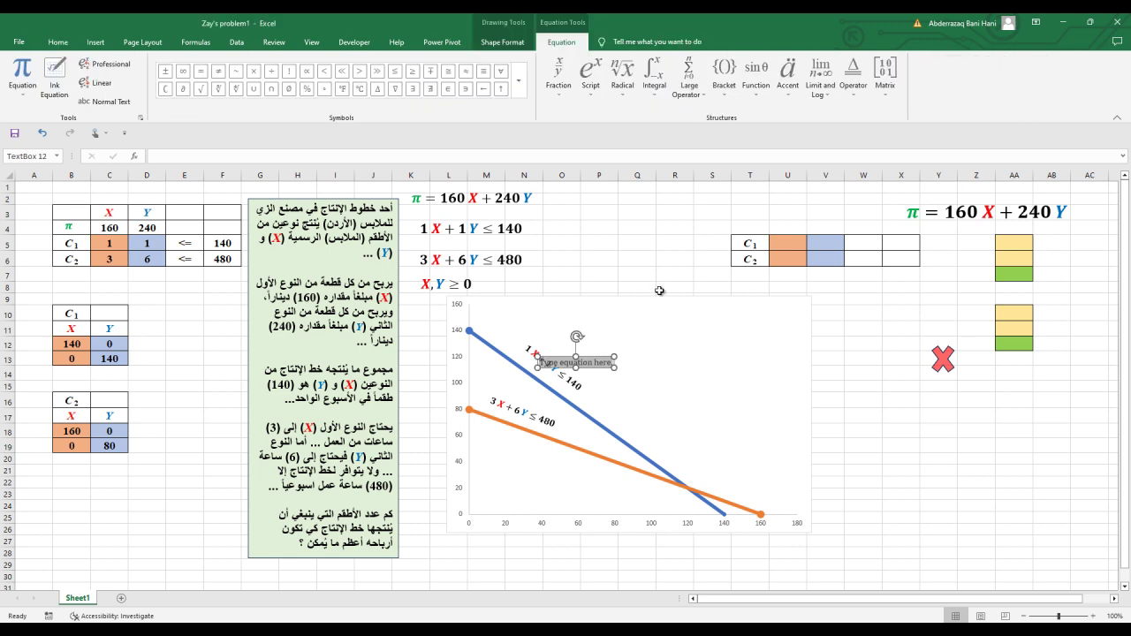
left_click_drag(588, 360, 896, 416)
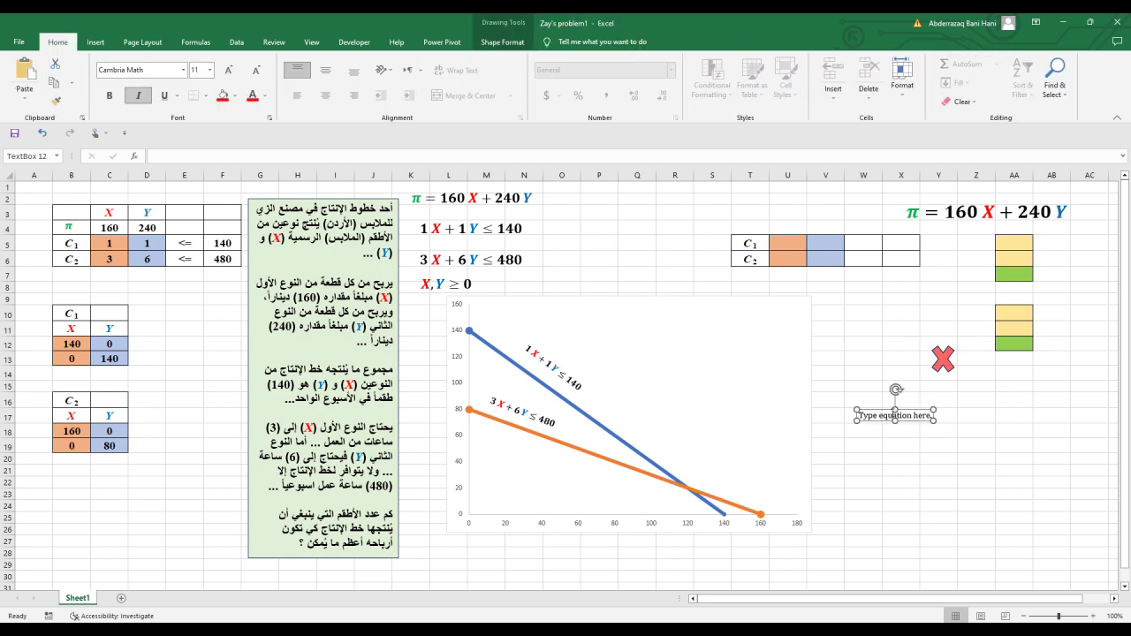
left_click(893, 419)
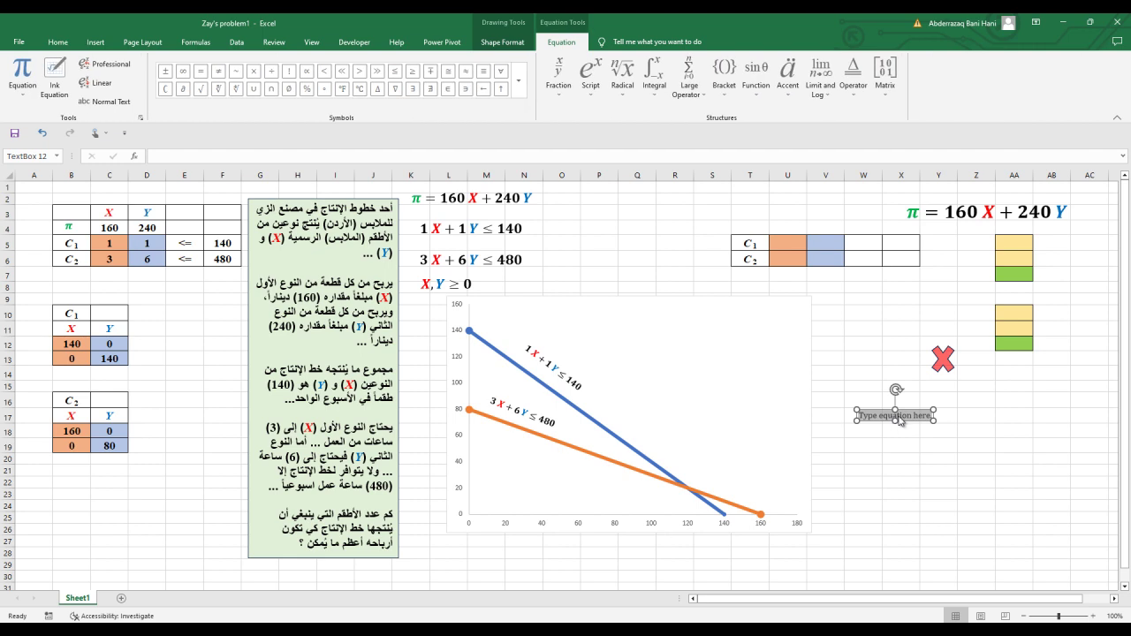
key("BackSpace")
type("(0)")
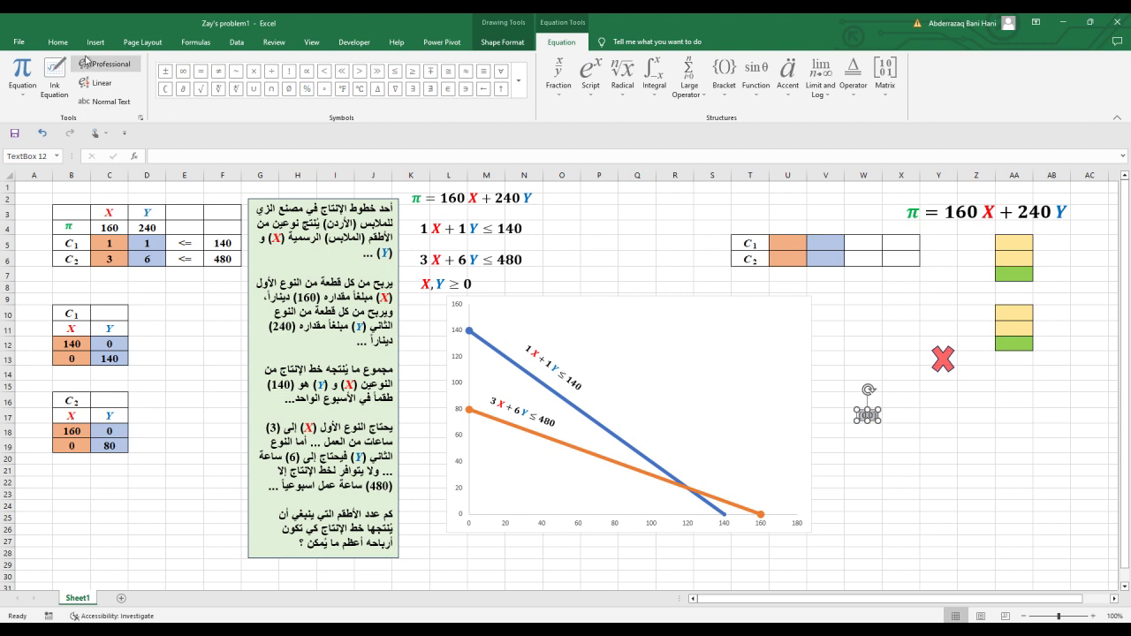
Make the (0,0) equation bold at 16 pt and place it at the chart's origin
left_click(58, 41)
left_click(237, 69)
left_click(237, 69)
left_click(237, 69)
left_click(109, 96)
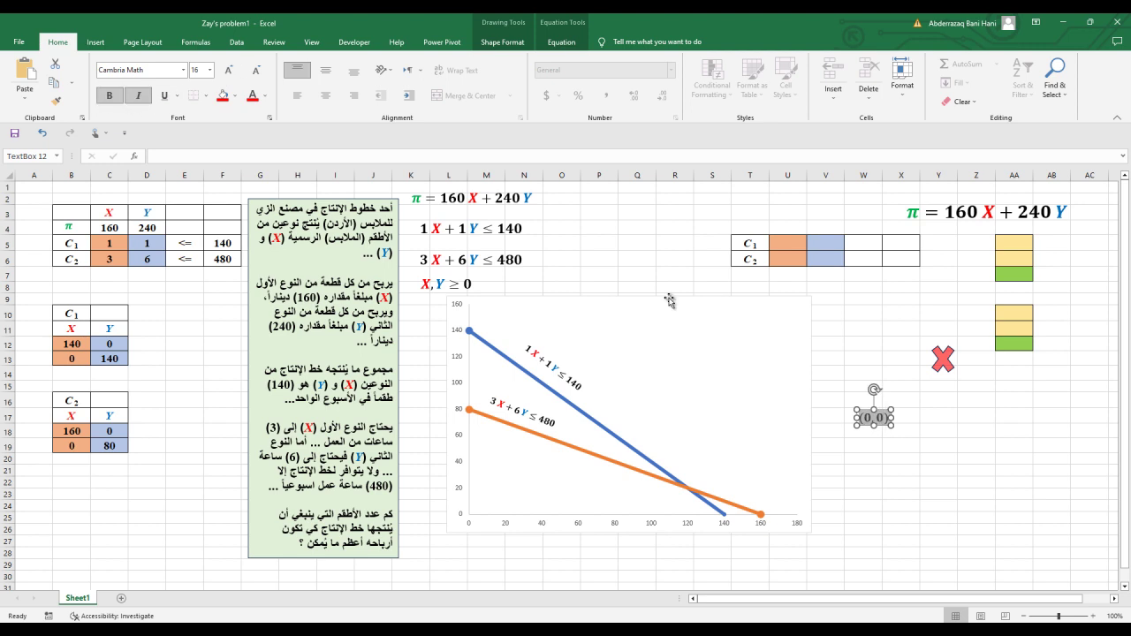
left_click_drag(882, 430, 477, 524)
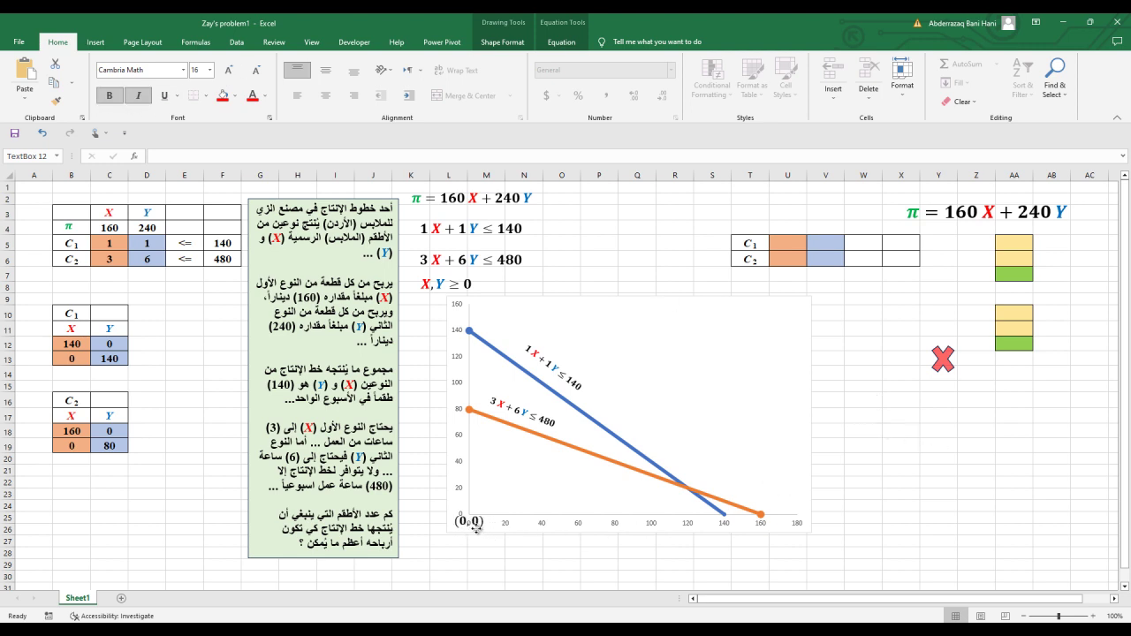
left_click(937, 423)
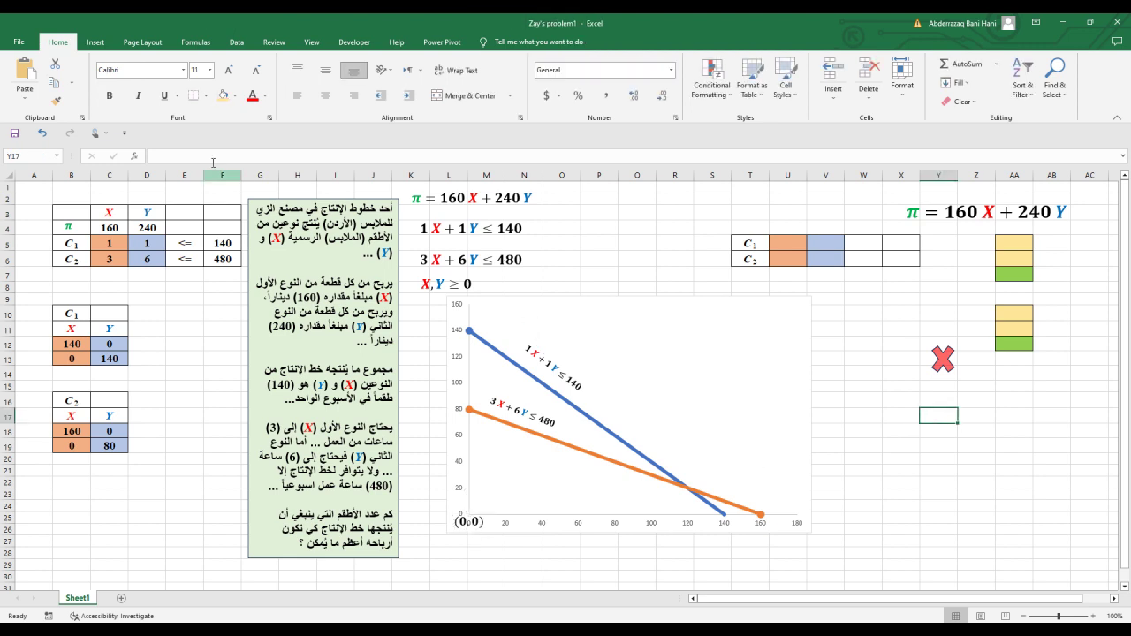
Draw a small red arrow, about 0.25" by 0.16", from the blue line toward the origin and place a copy below the orange line
left_click(95, 42)
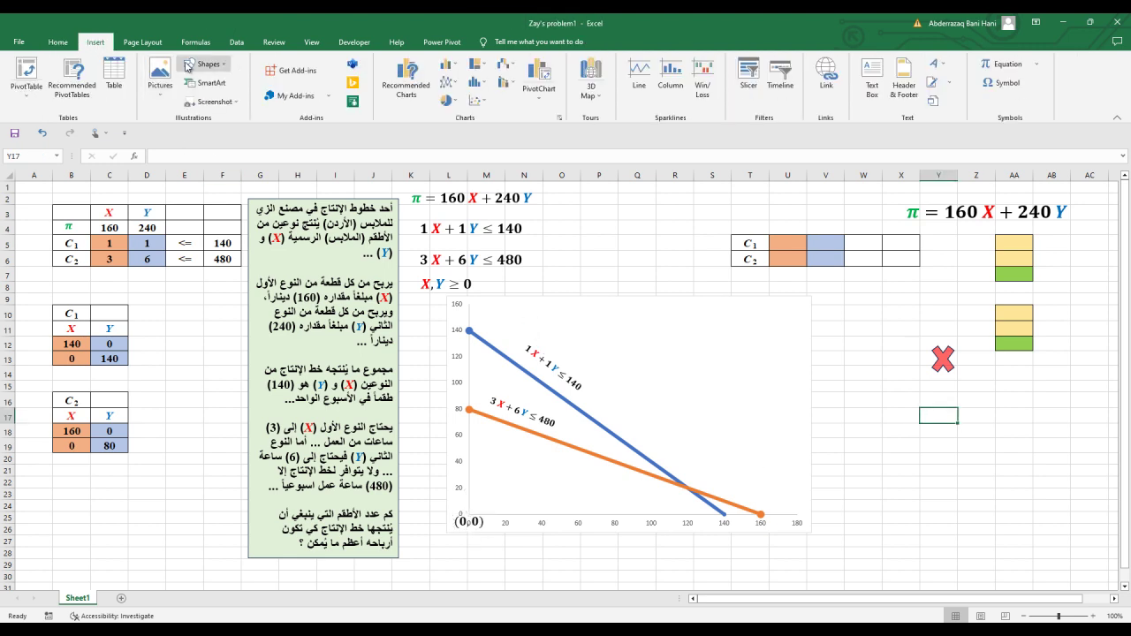
left_click(189, 65)
left_click(205, 94)
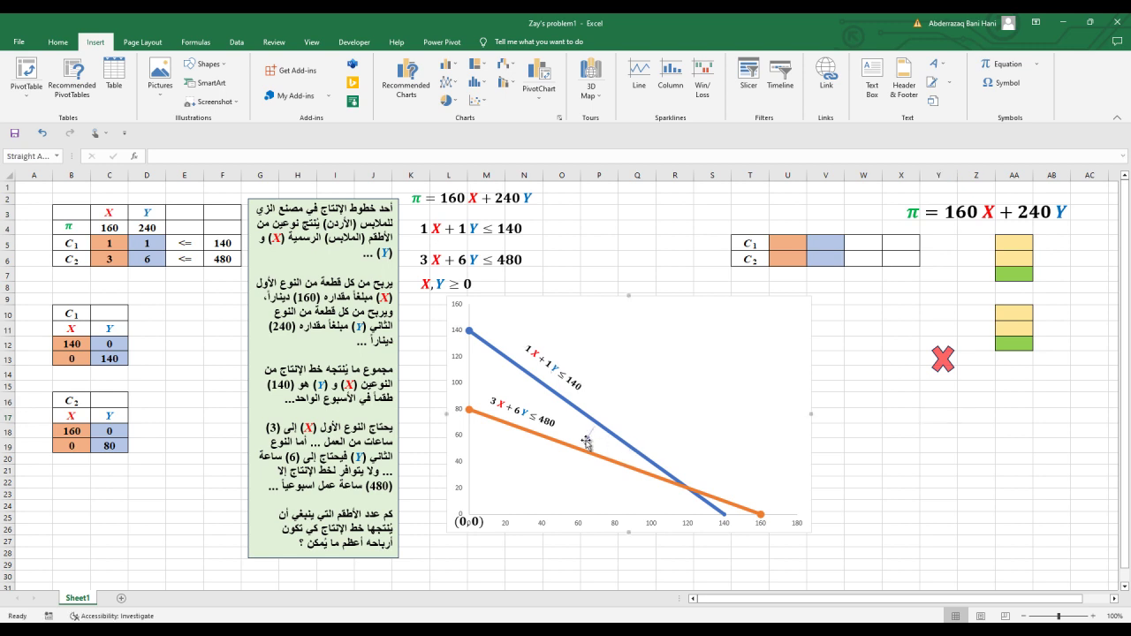
left_click_drag(585, 438, 595, 426)
left_click(501, 81)
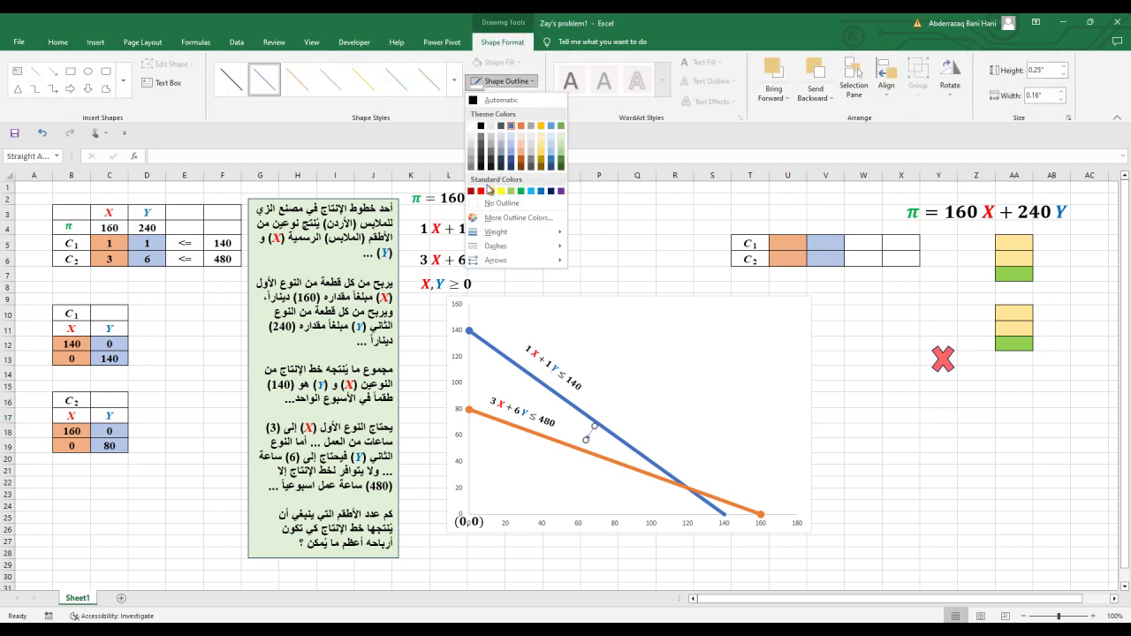
left_click(481, 191)
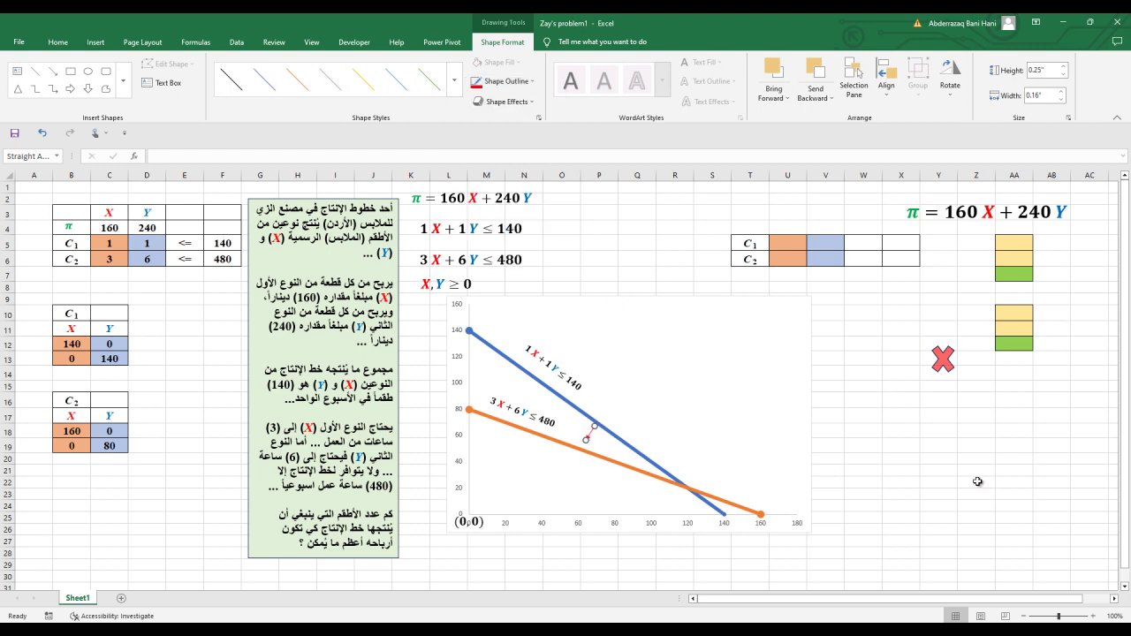
left_click_drag(589, 434, 588, 464)
left_click(862, 469)
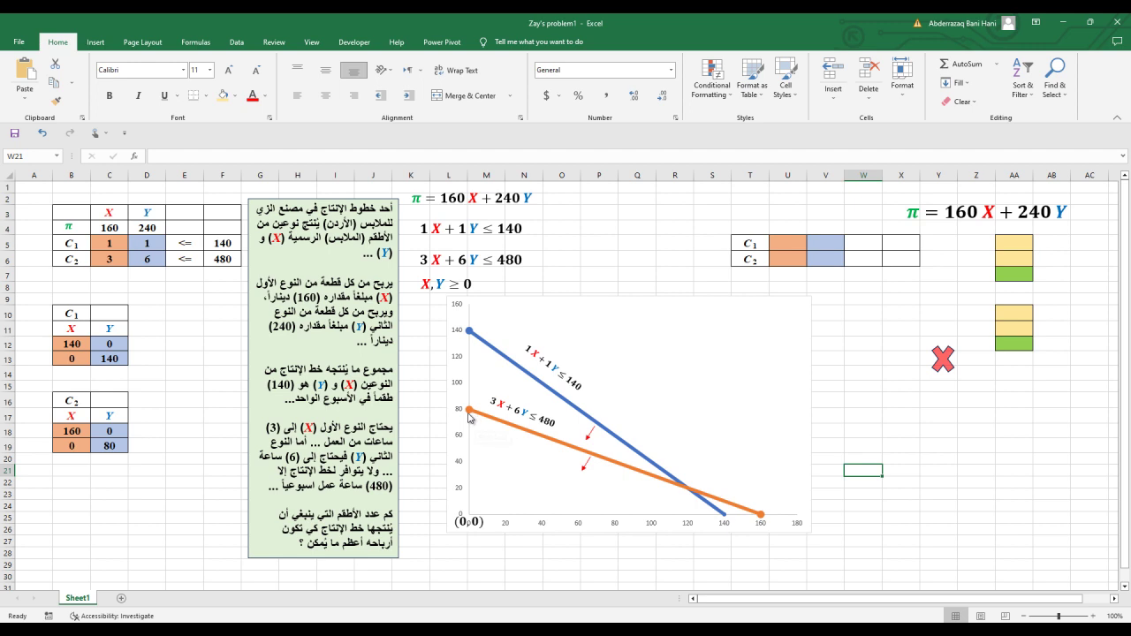
Place a copy of the (0,0) label below the blue line's X-axis intercept and change it to (140,0)
left_click(481, 530)
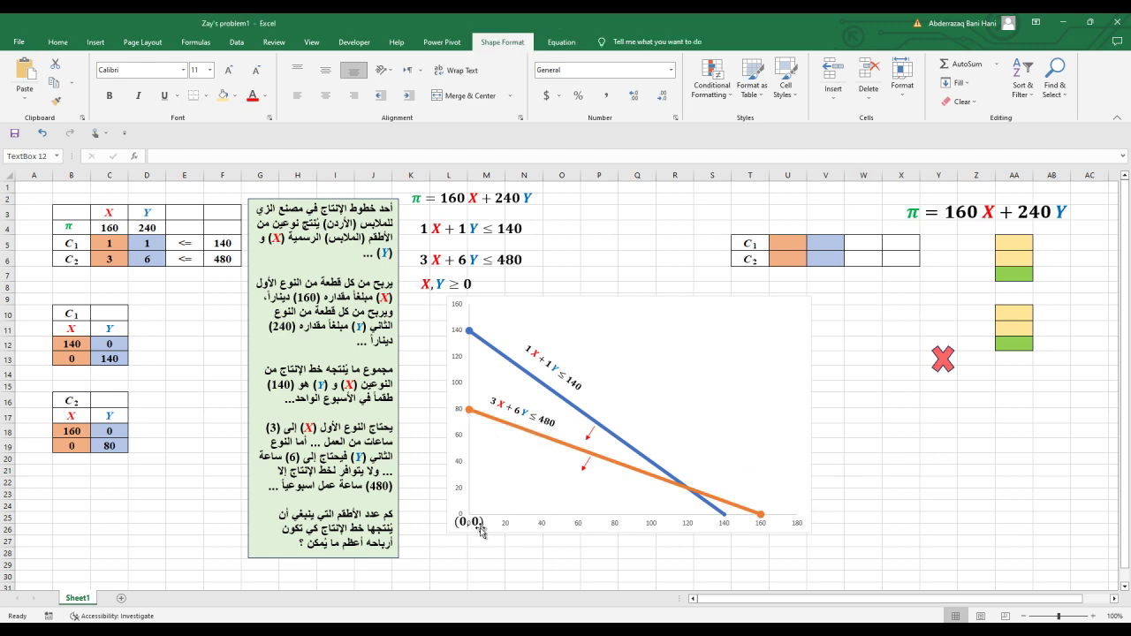
left_click(481, 531)
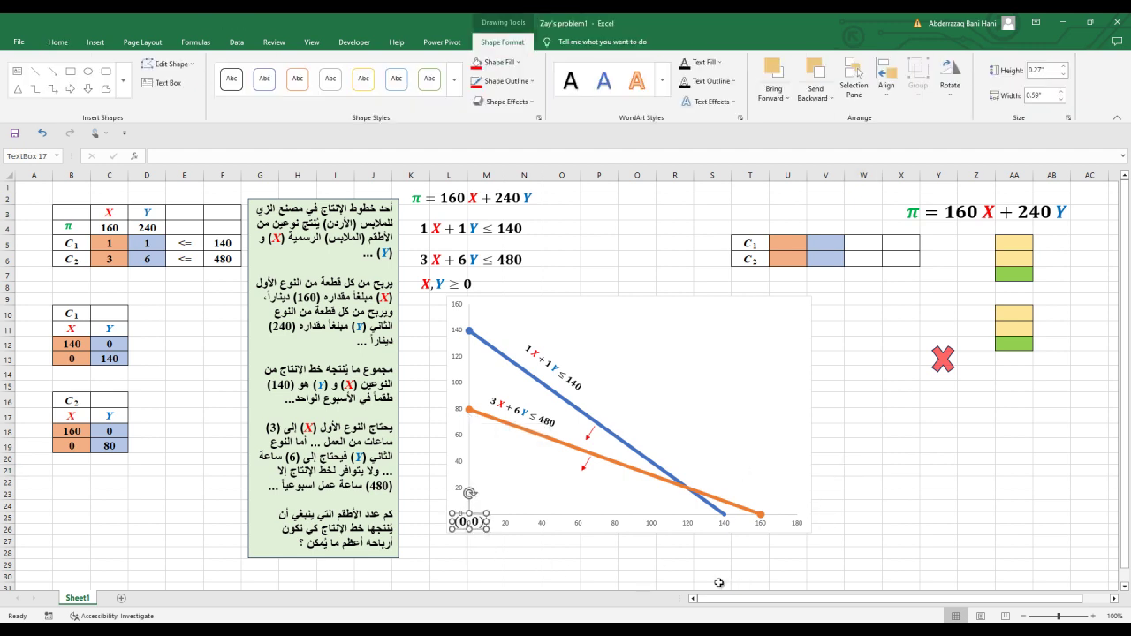
left_click_drag(486, 527, 732, 545)
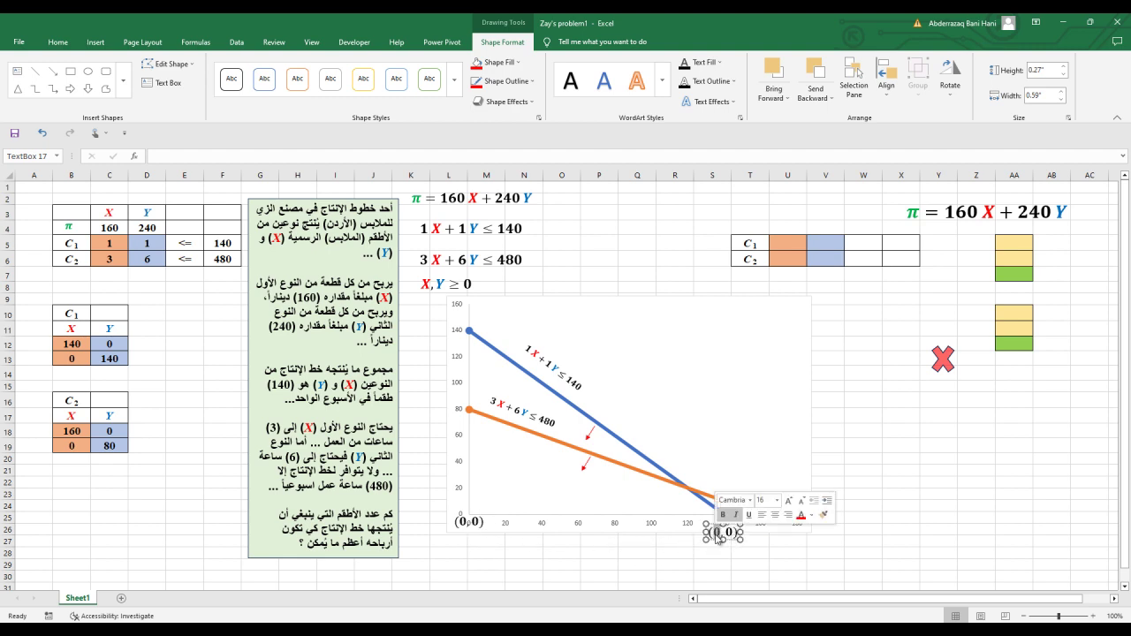
double_click(718, 532)
type("140")
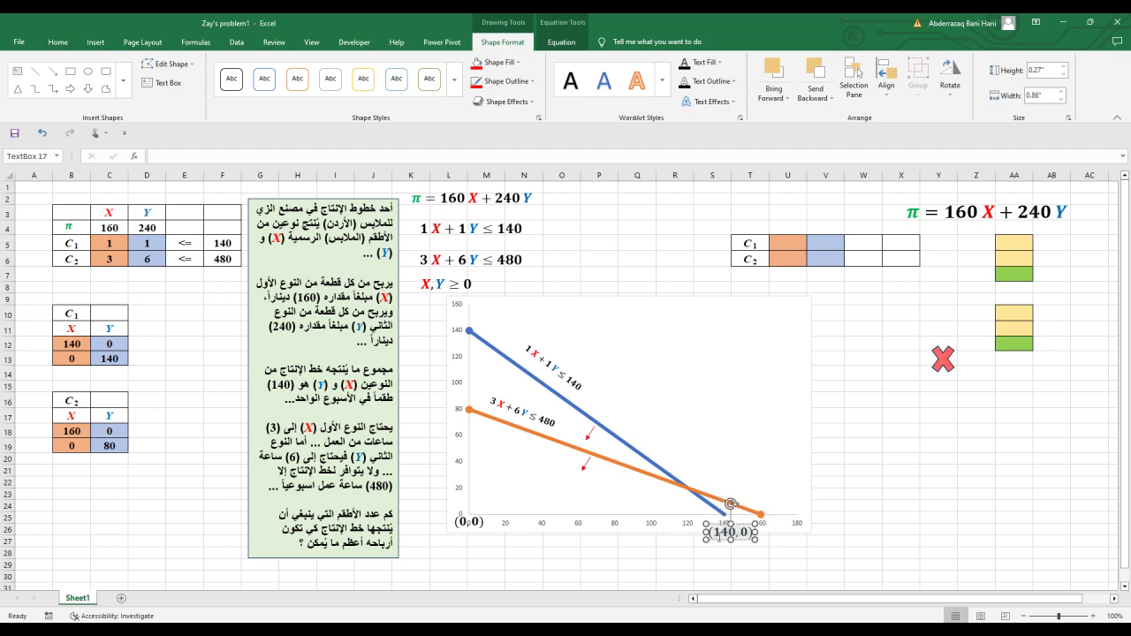
key("Escape")
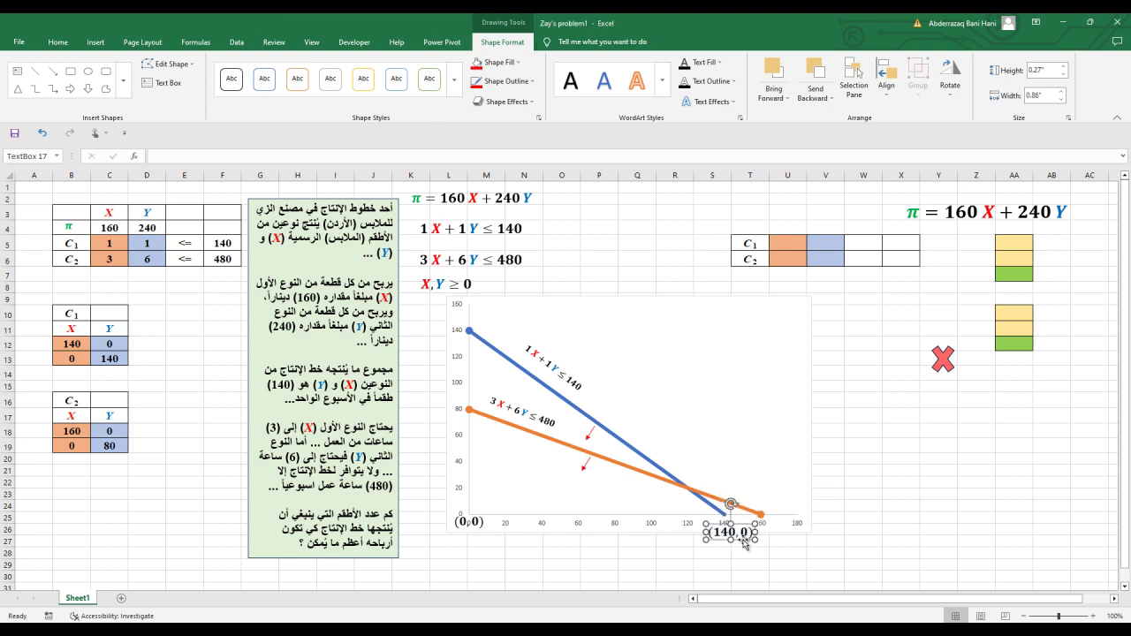
Duplicate the (140,0) label, place the copy beside the orange line's Y-axis intercept and change it to (0,80)
key("ctrl+d")
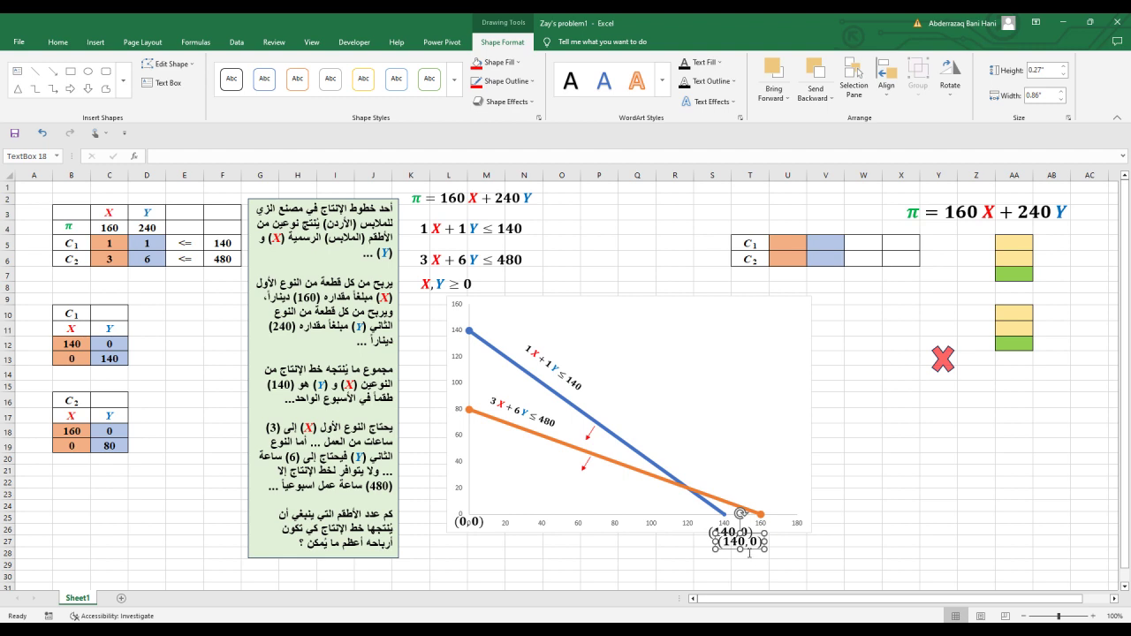
left_click_drag(748, 556, 446, 421)
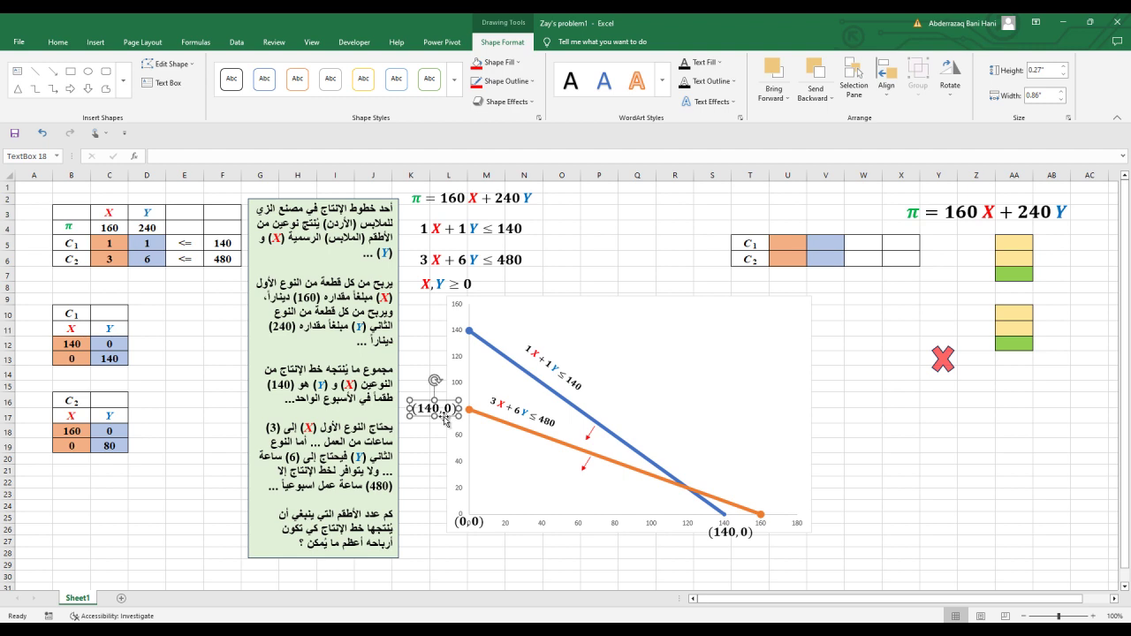
left_click(439, 408)
key("BackSpace")
key("BackSpace")
key("BackSpace")
type("0")
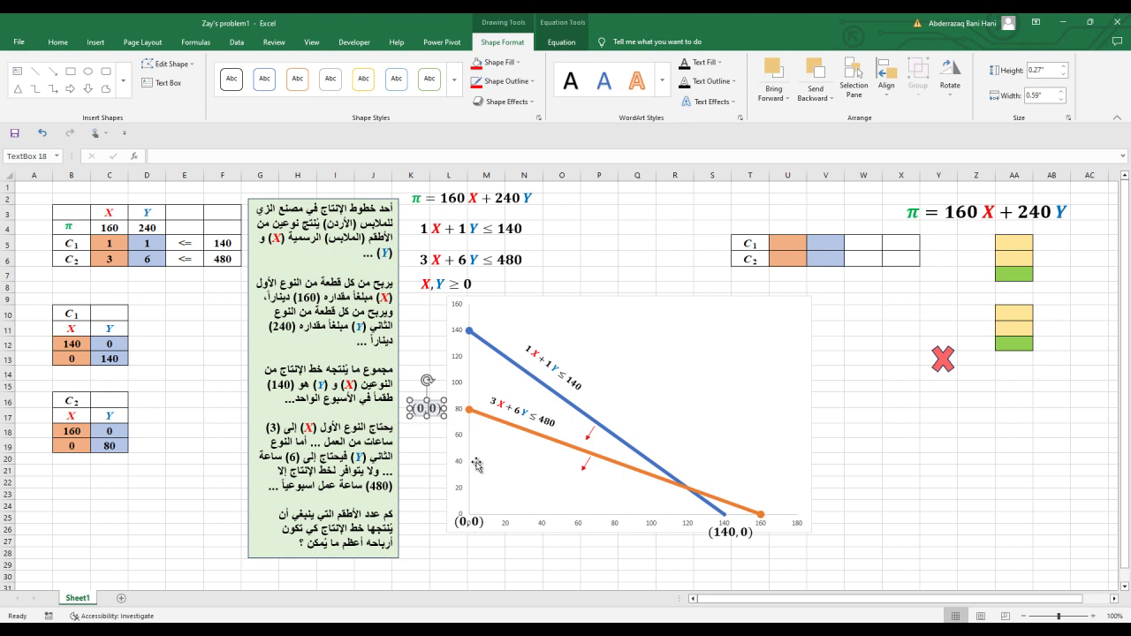
left_click(894, 470)
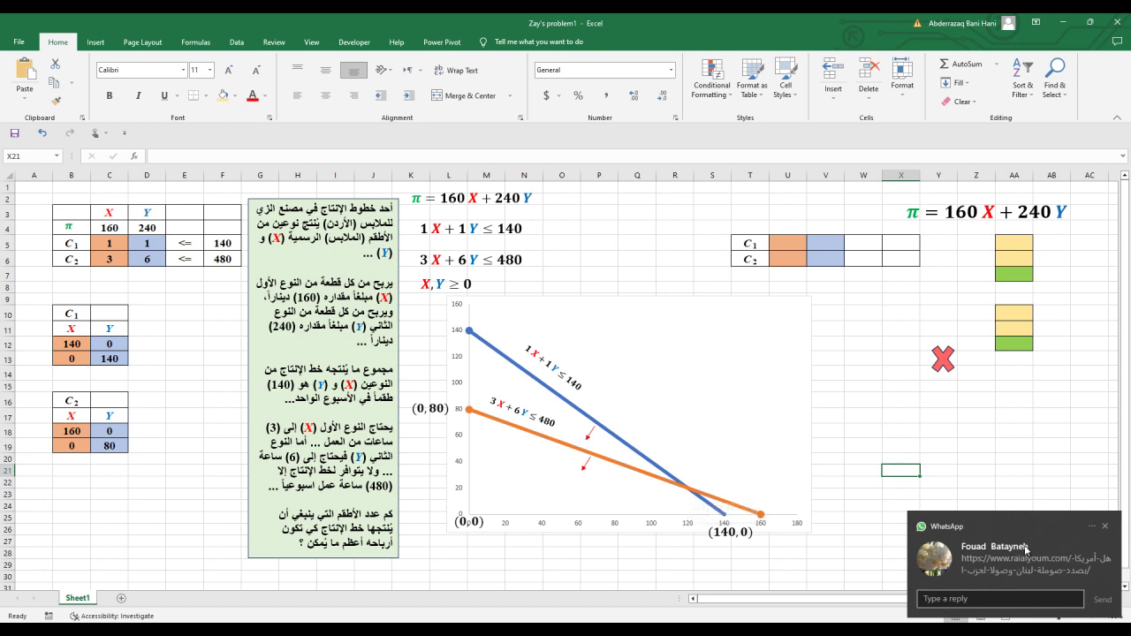
left_click(1106, 529)
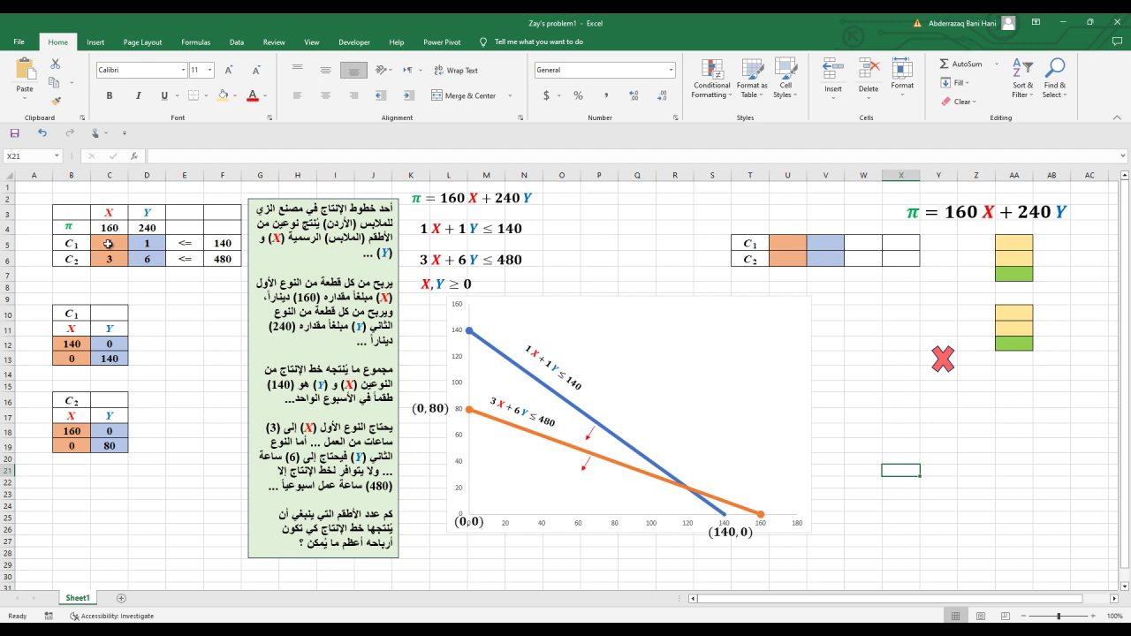
Copy the C1 and C2 constraint rows from C5:F6 into the matching rows of the second table at U5:X6
left_click_drag(106, 243, 211, 245)
key("ctrl+c")
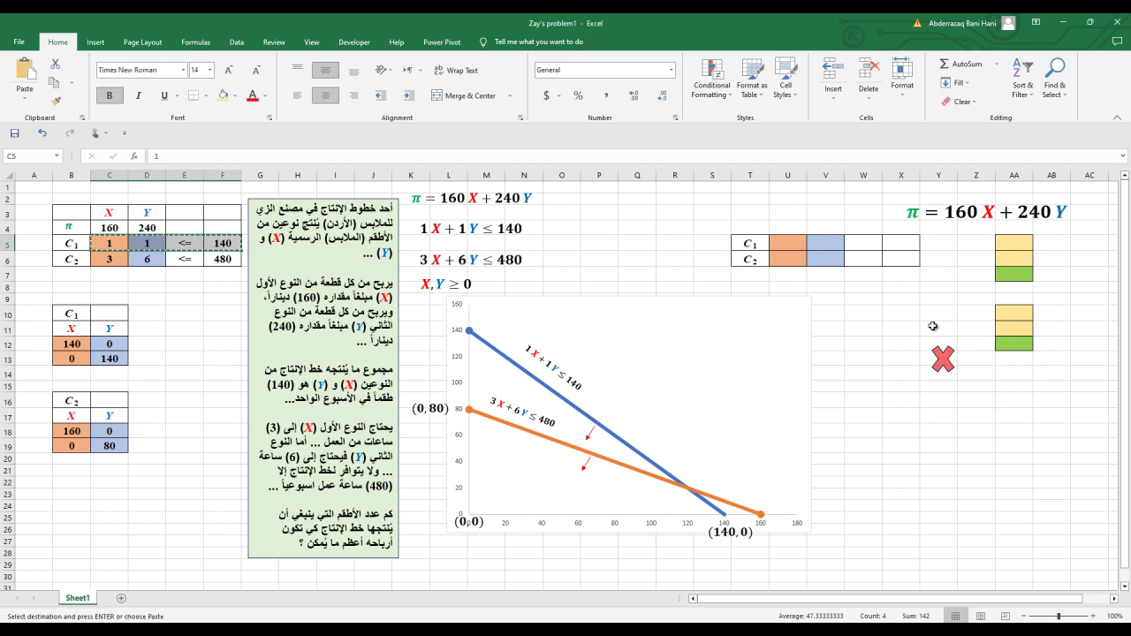
left_click_drag(789, 244, 888, 252)
key("ctrl+v")
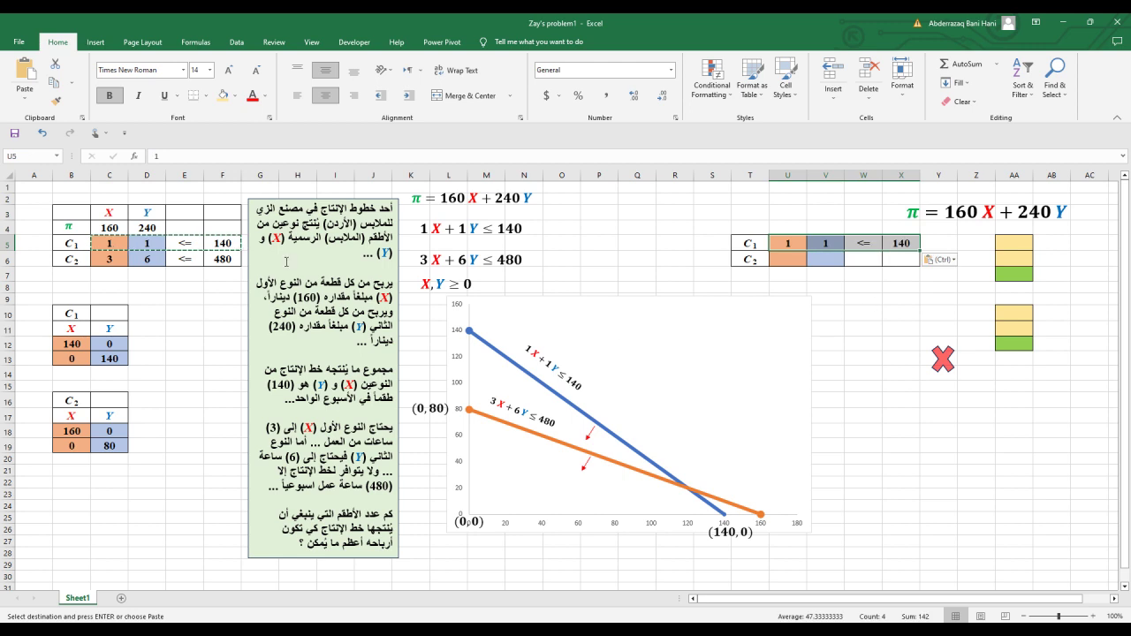
left_click_drag(116, 260, 208, 259)
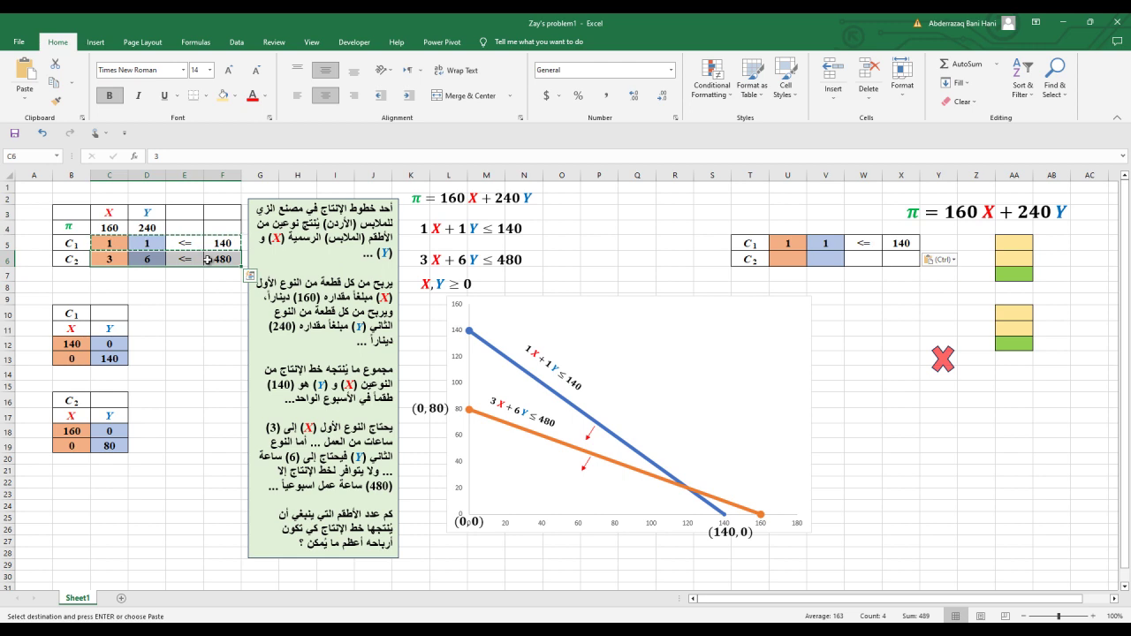
left_click_drag(789, 259, 887, 268)
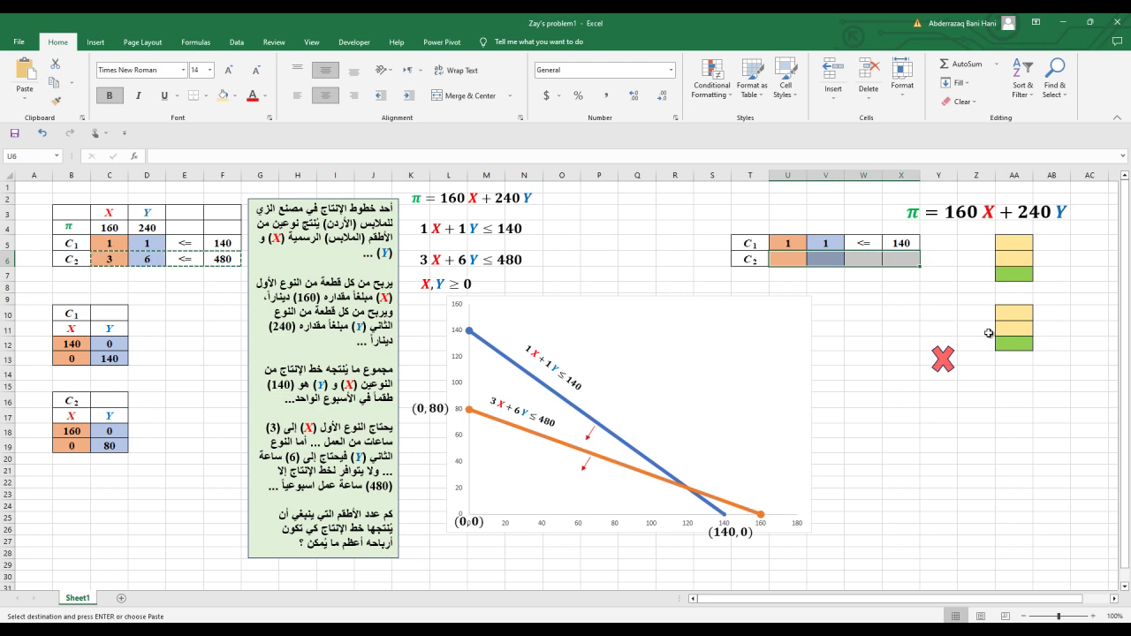
key("ctrl+v")
left_click(950, 428)
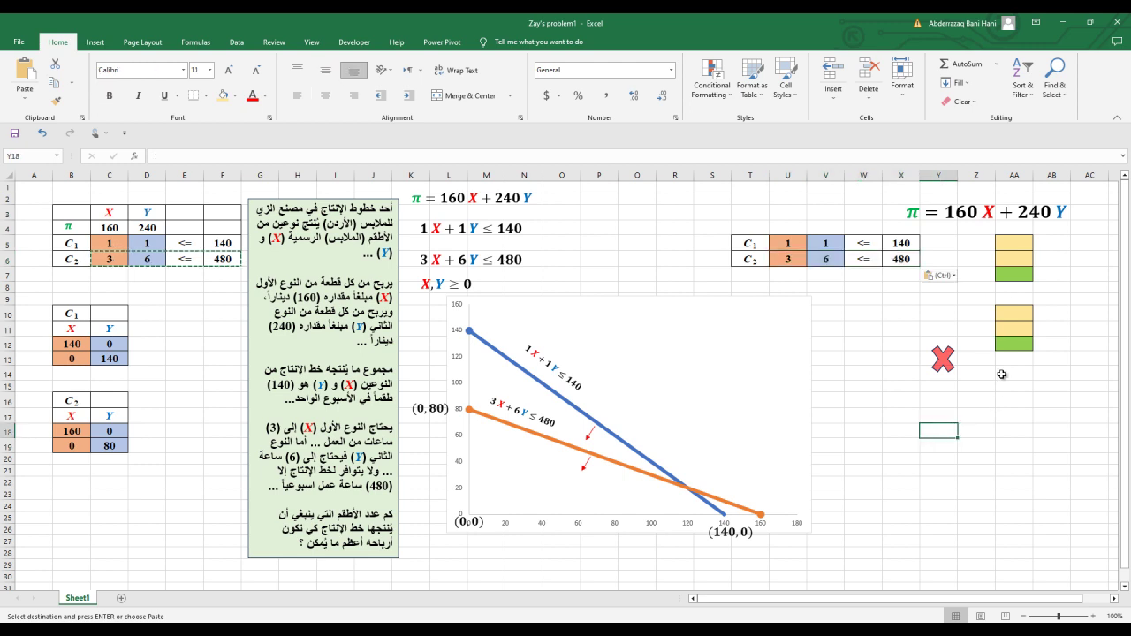
Increase the font size of cells AA5:AA12 to 16 pt
left_click_drag(1013, 243, 1012, 344)
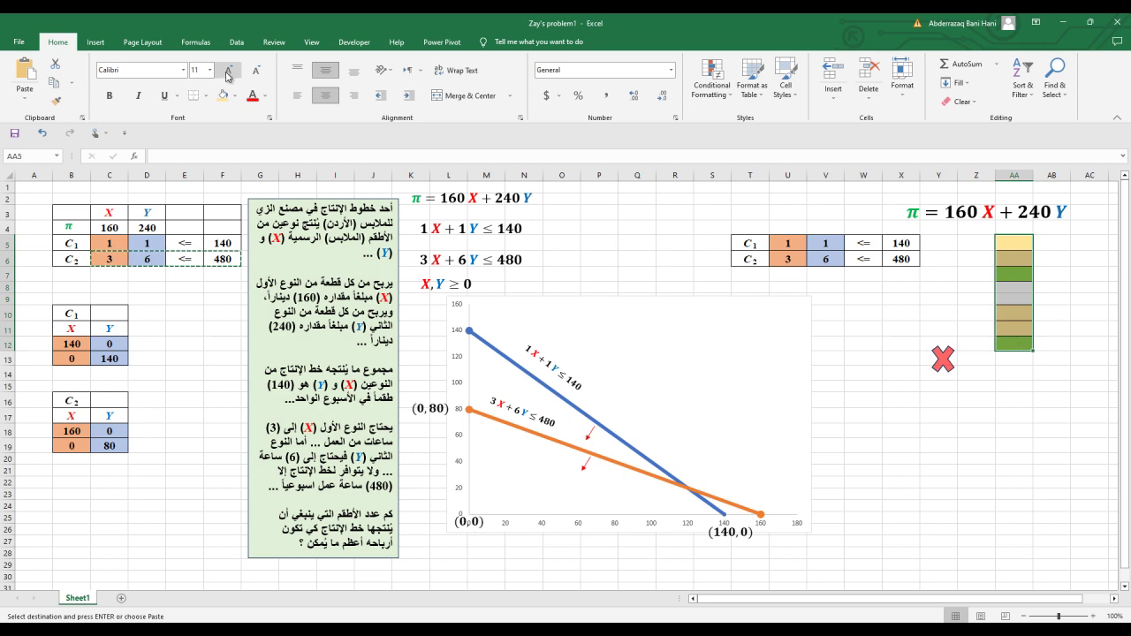
left_click(228, 71)
left_click(228, 70)
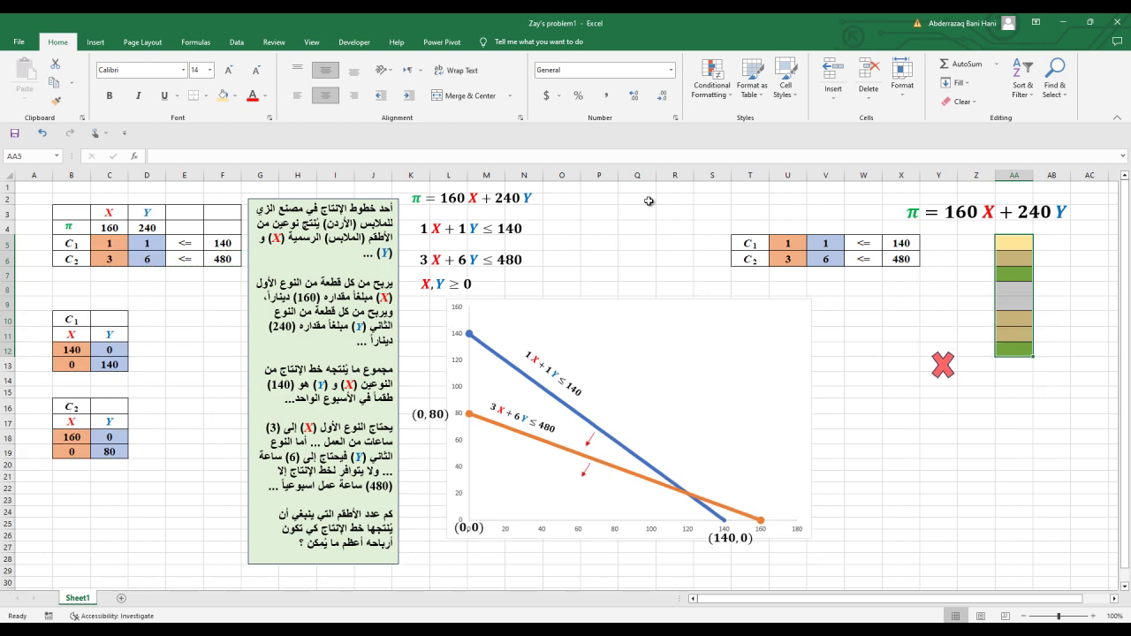
left_click(228, 69)
left_click(1019, 247)
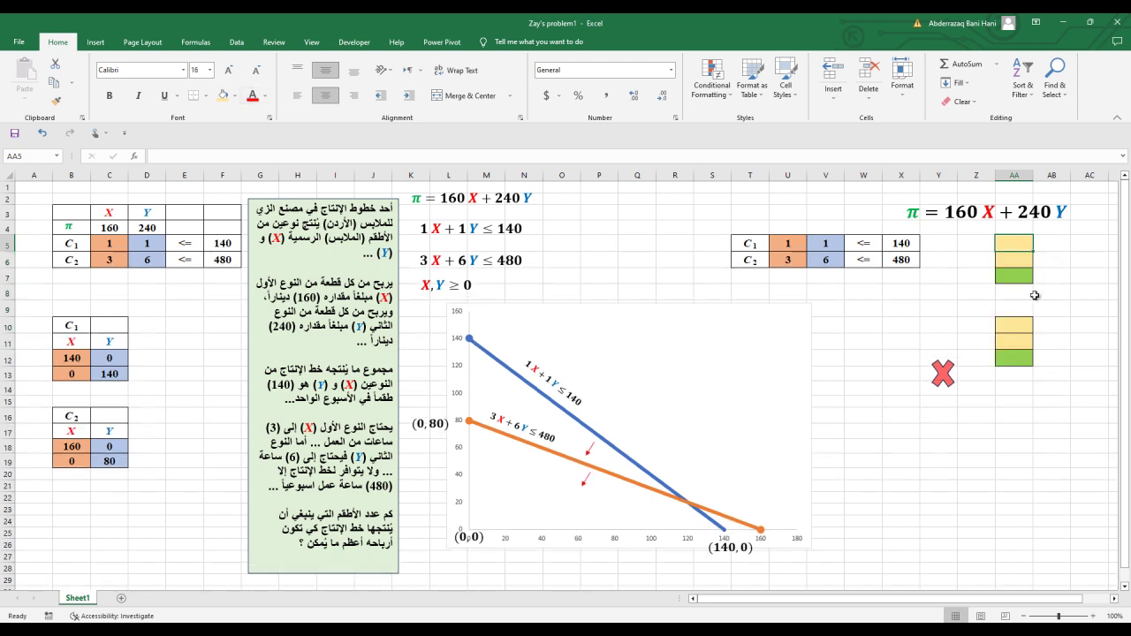
Solve both constraints for X and Y in AA5:AA6 with the array formula =MMULT(MINVERSE(U5:V6),(X5:X6))
left_click_drag(1022, 243, 1019, 255)
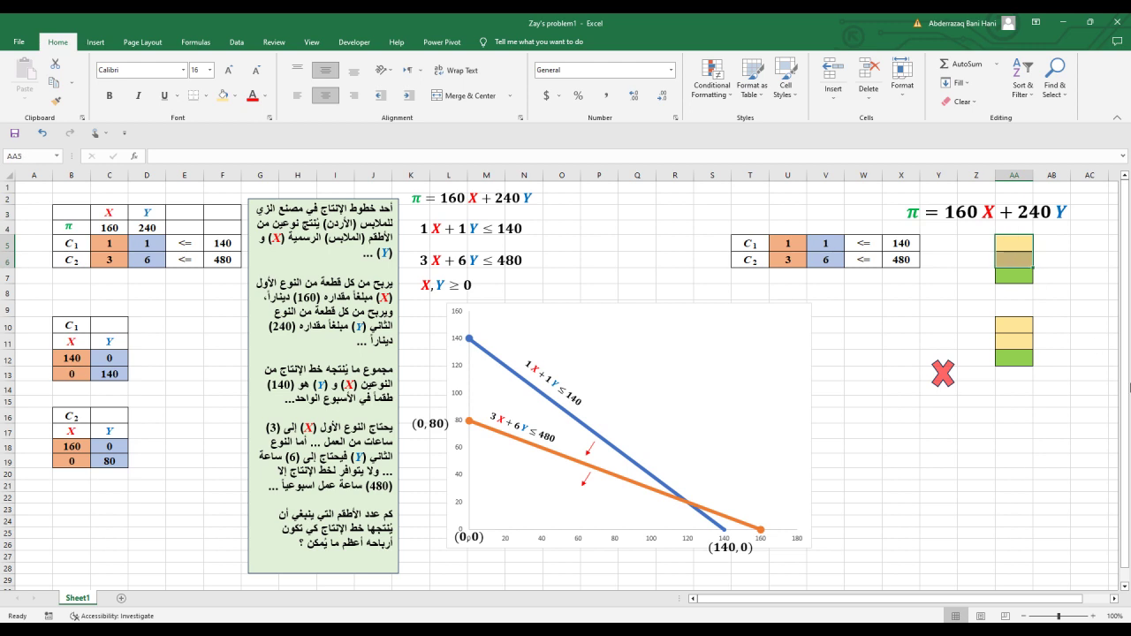
type("+")
key("BackSpace")
type("=")
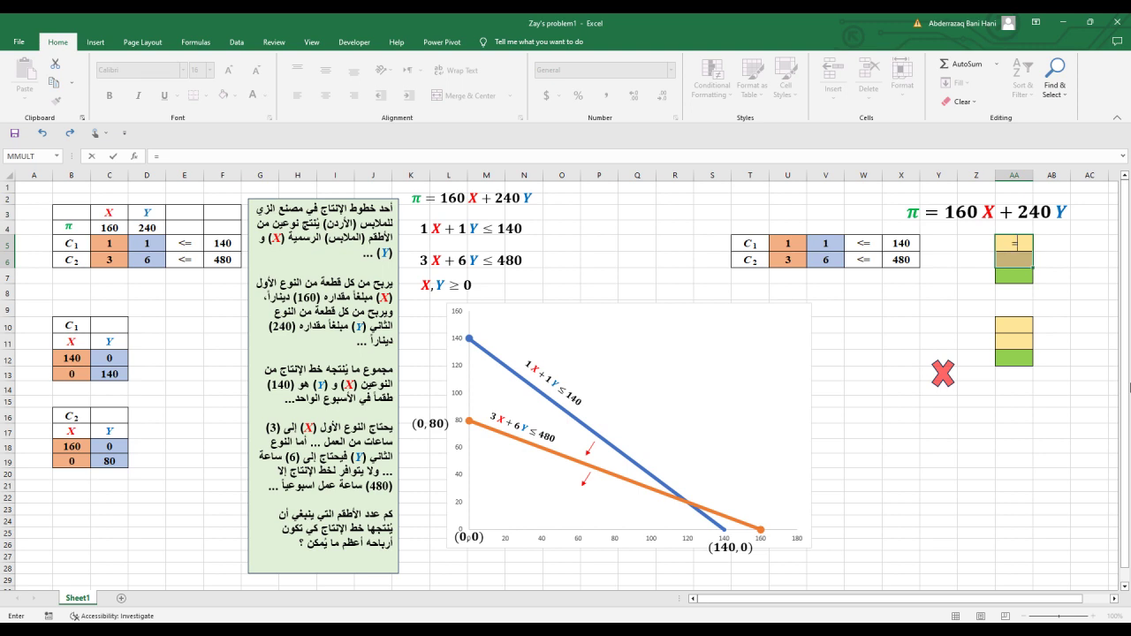
type("mmu")
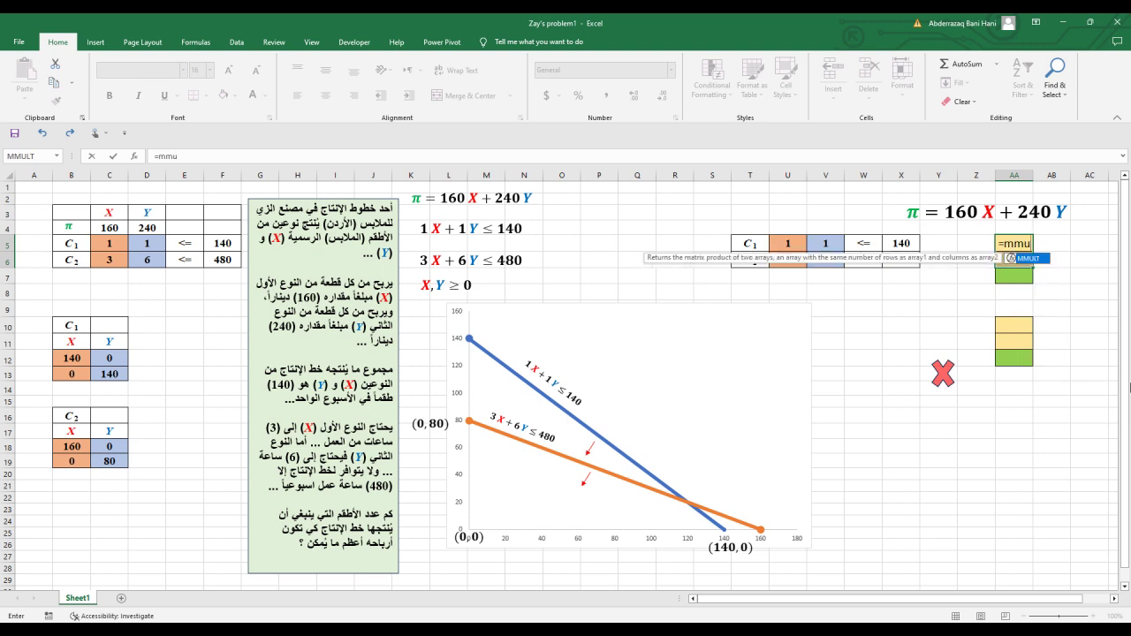
type("lt")
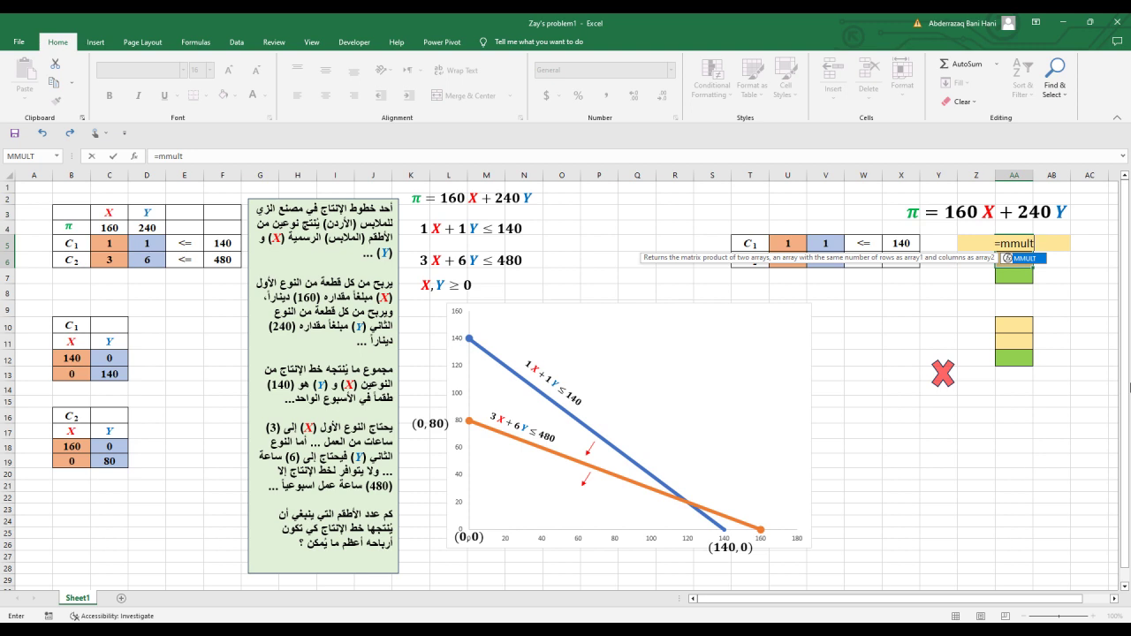
type("(")
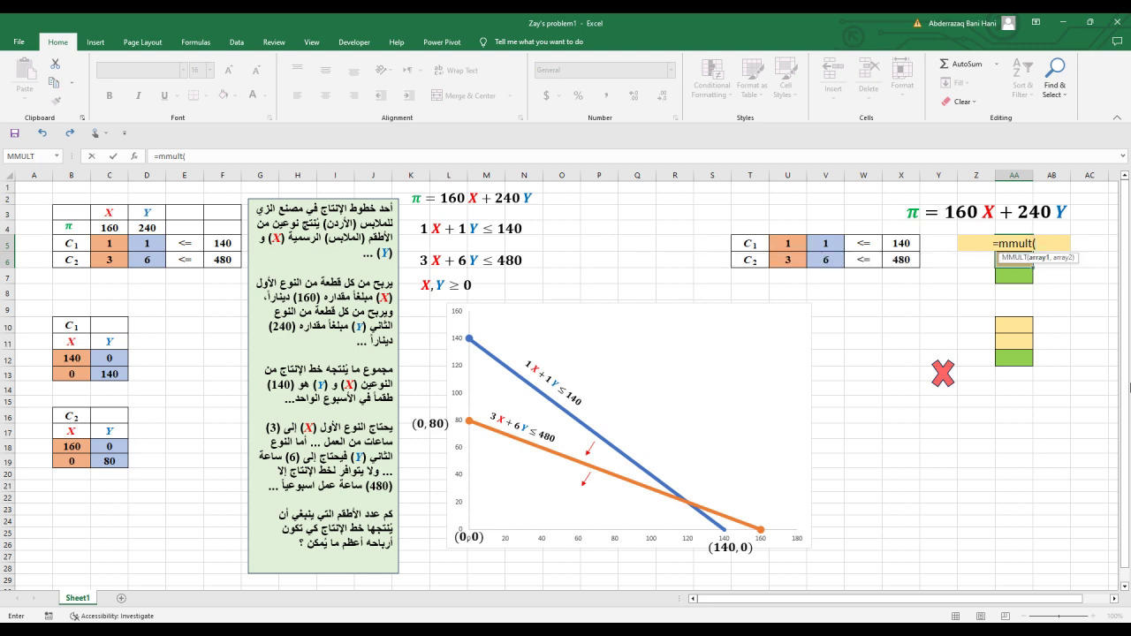
type("min")
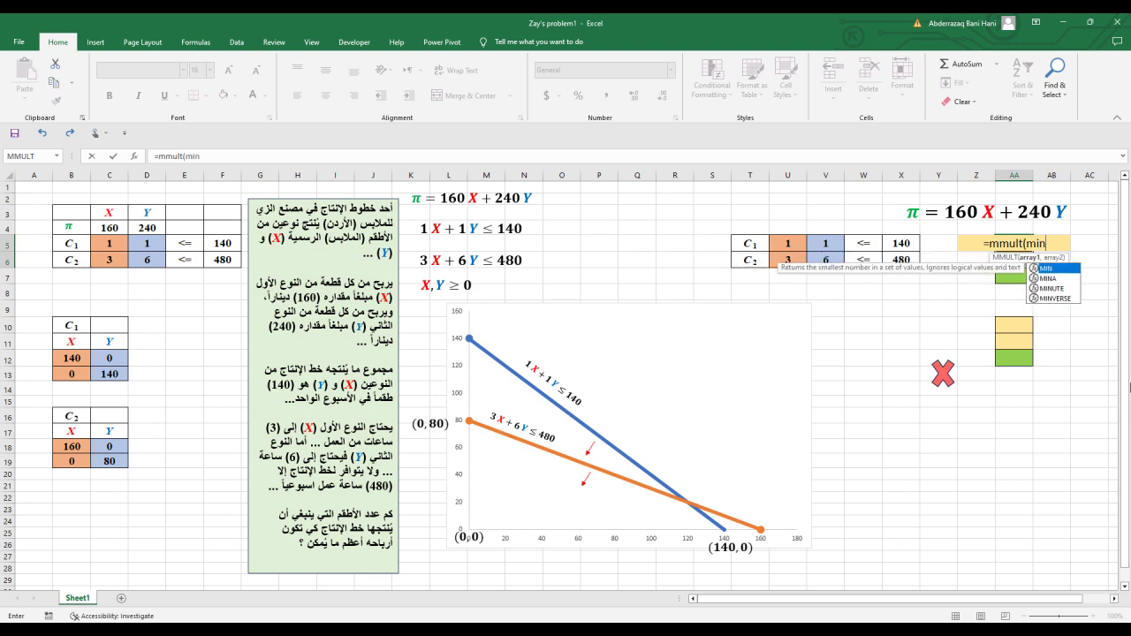
type("verse")
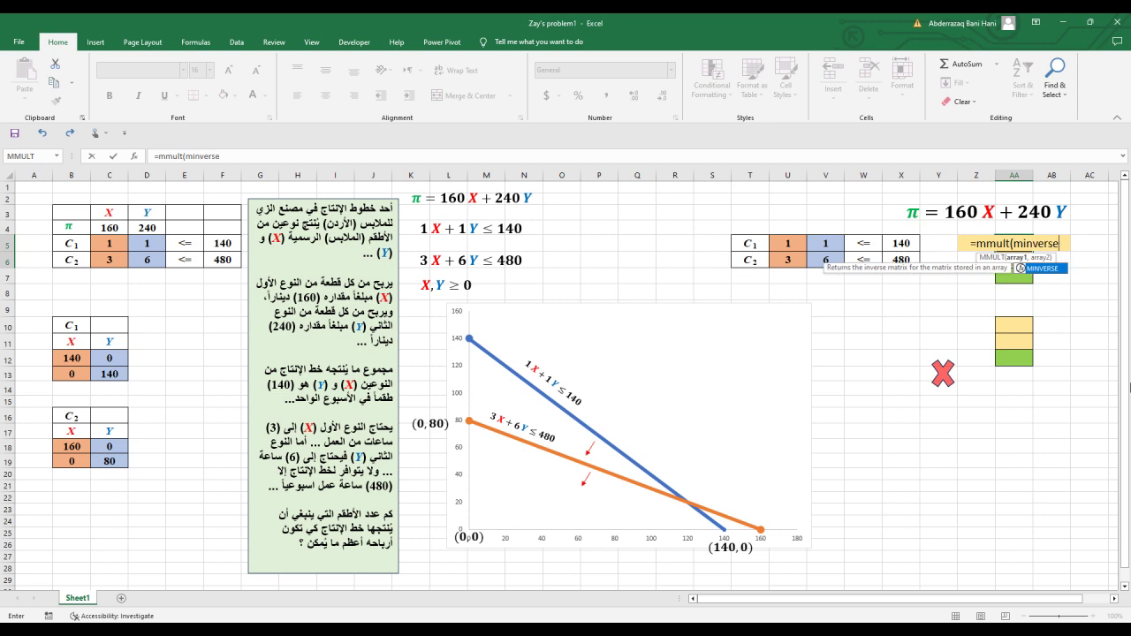
type("(")
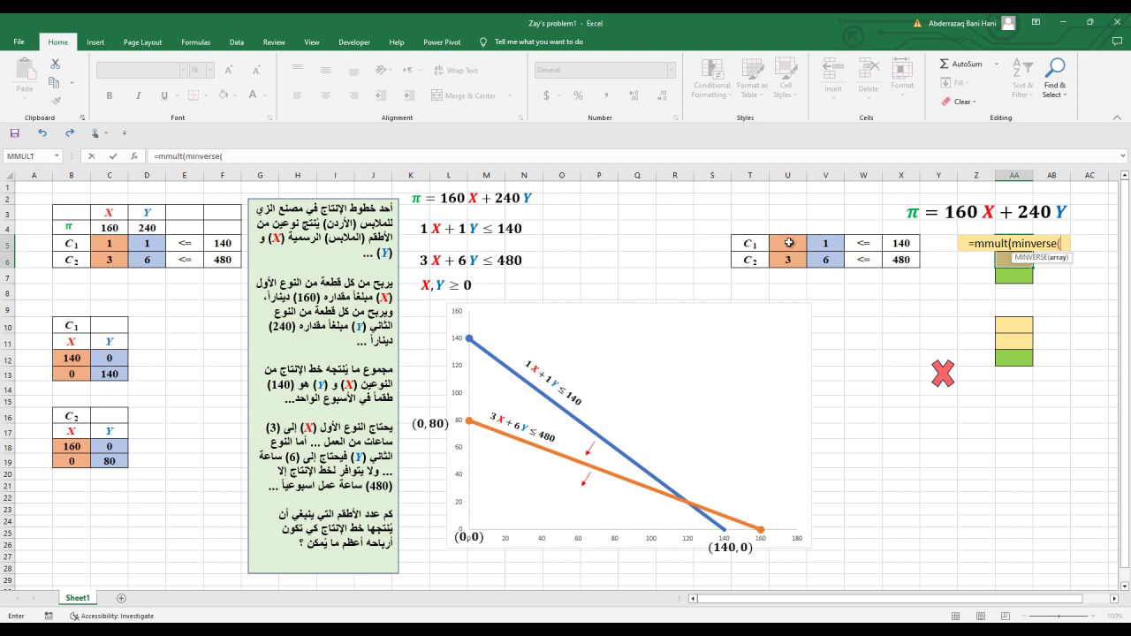
left_click_drag(787, 242, 808, 260)
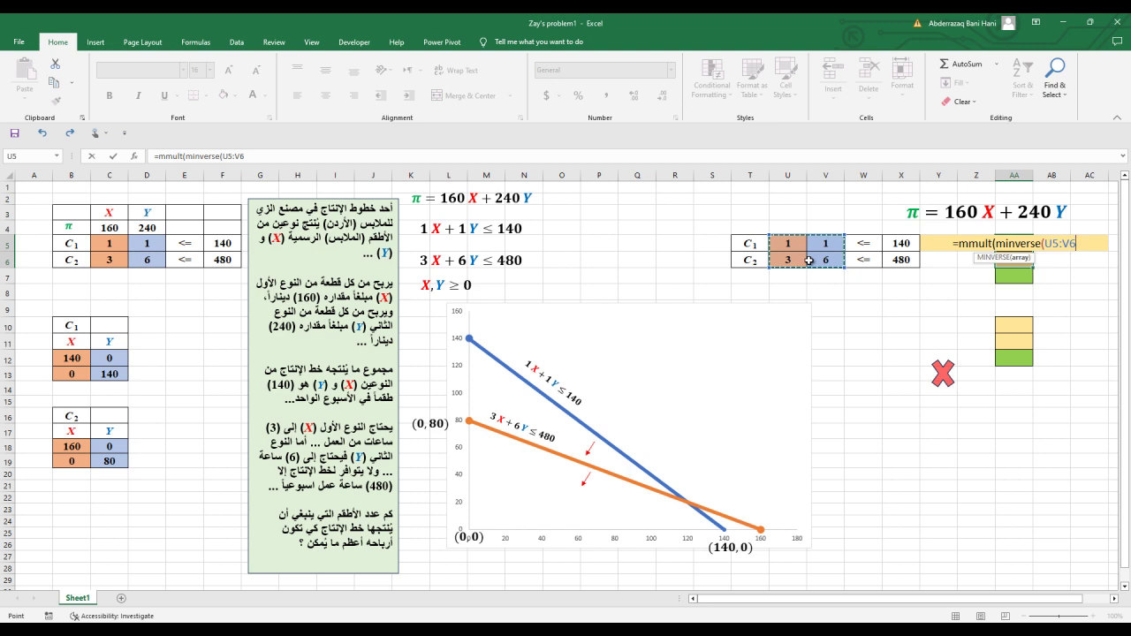
type(")")
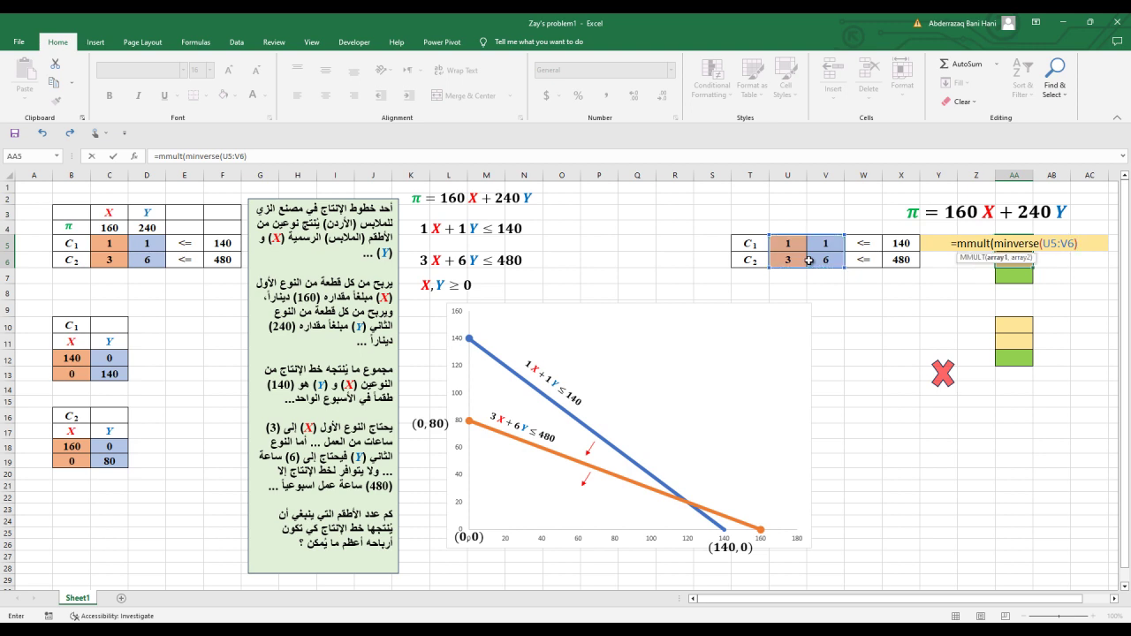
type(",")
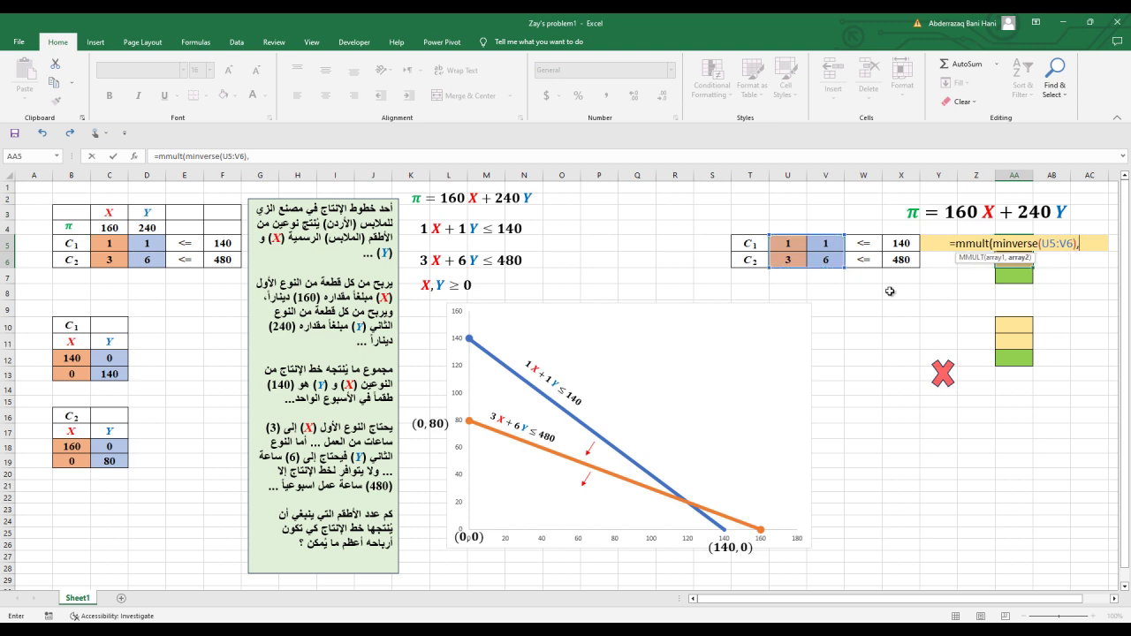
type("(")
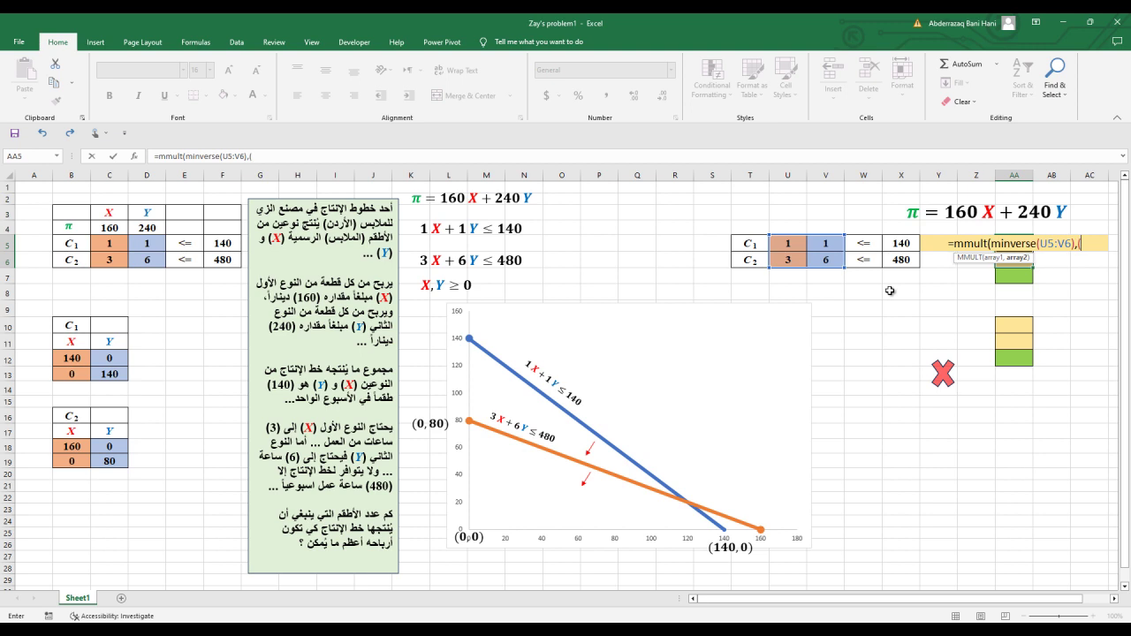
left_click_drag(900, 244, 897, 261)
type("))")
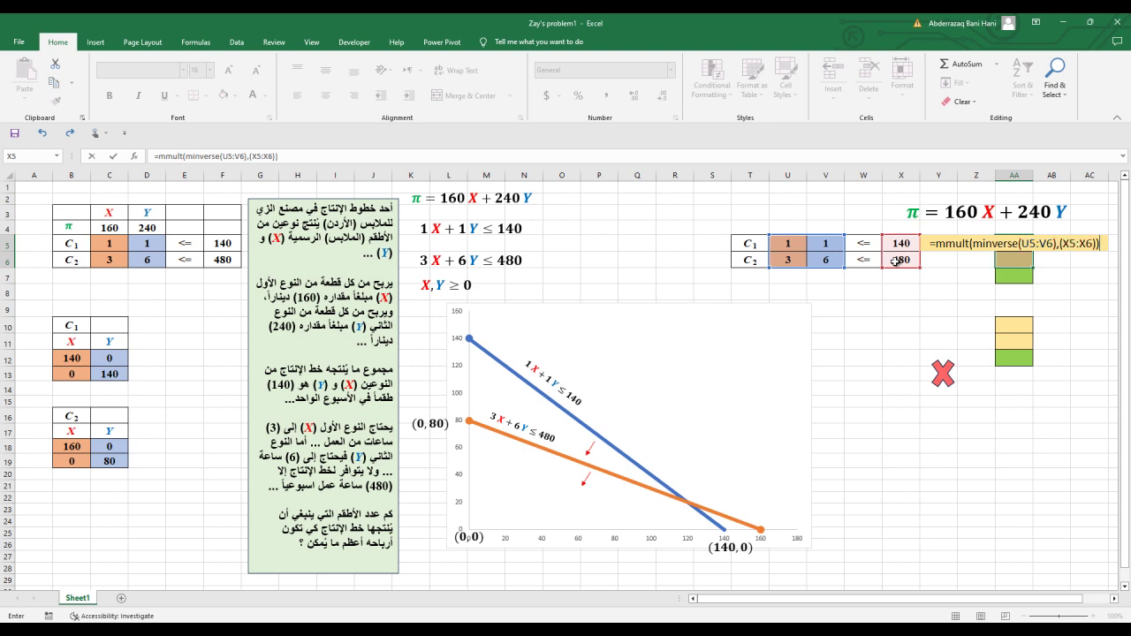
key("ctrl+shift+Return")
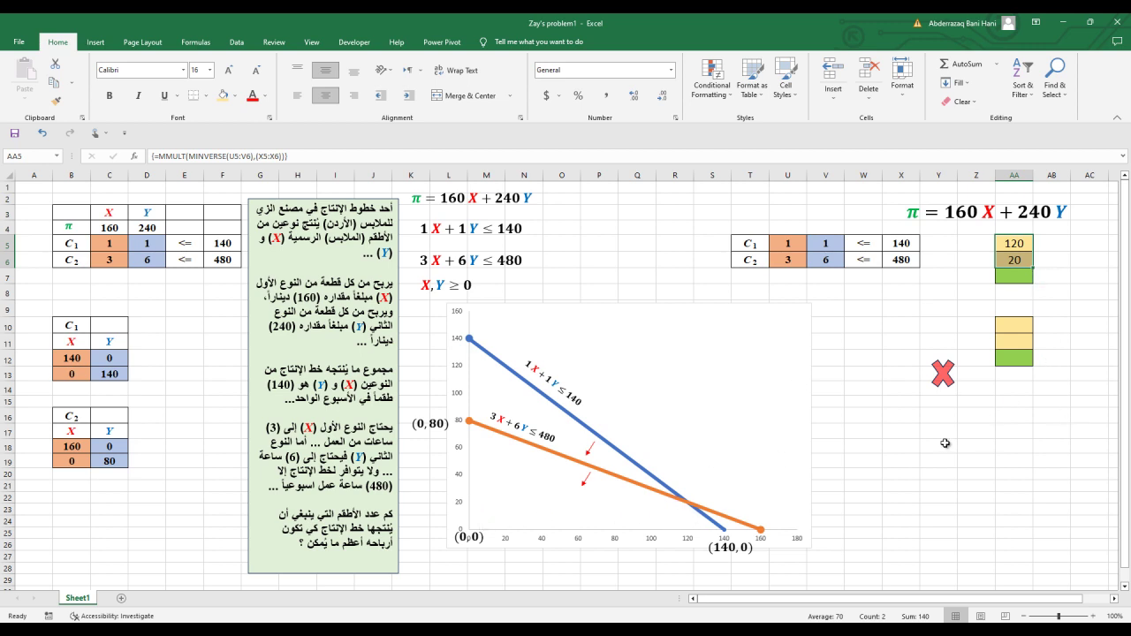
left_click(902, 484)
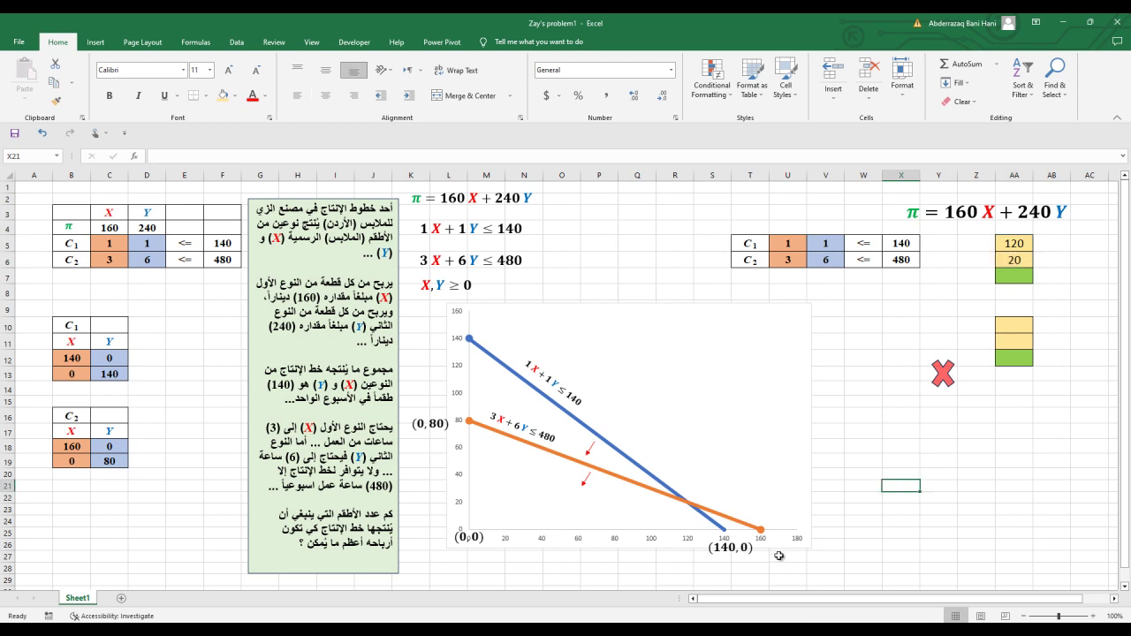
Place a copy of the (140,0) label above the intersection of the two lines and change it to (120,20)
left_click(744, 558)
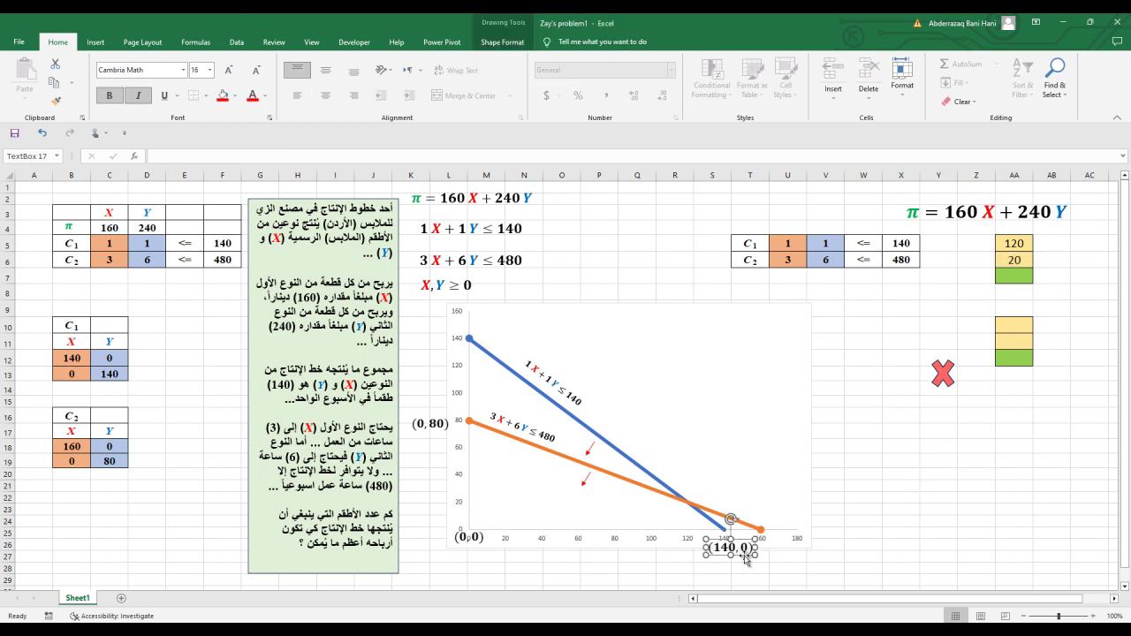
key("ctrl+c")
key("ctrl+v")
left_click_drag(748, 528, 690, 446)
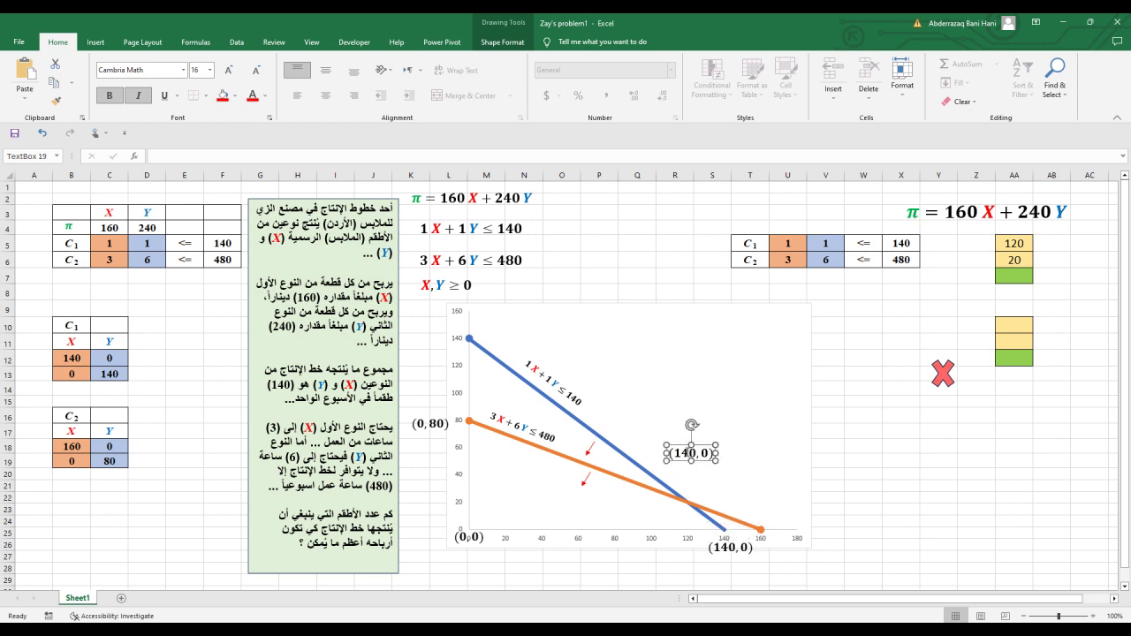
left_click(688, 456)
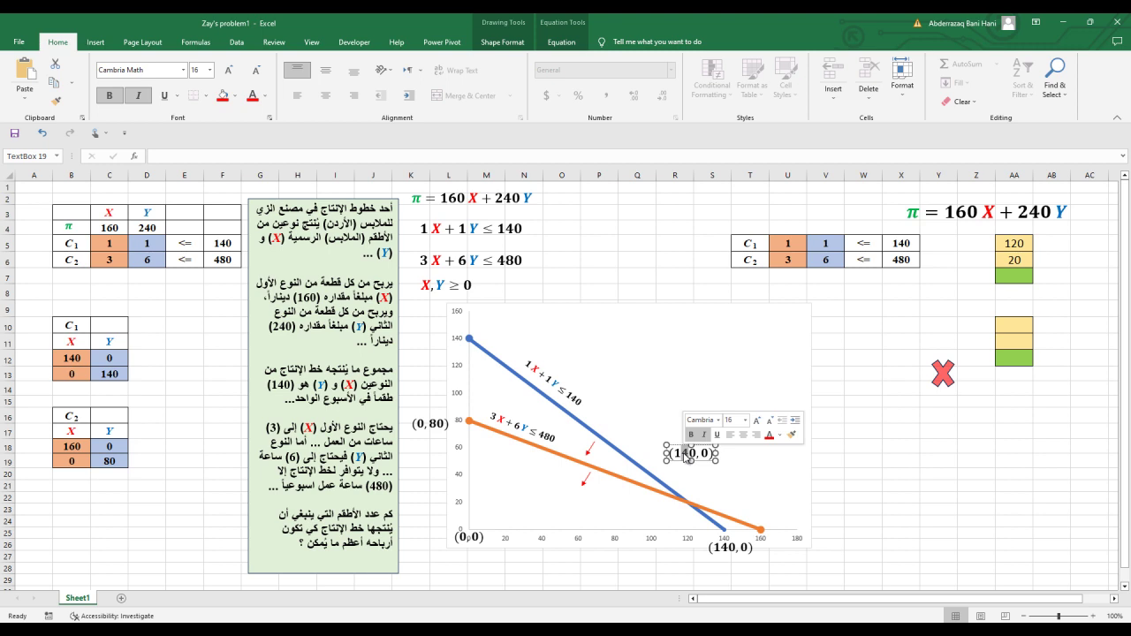
type("2")
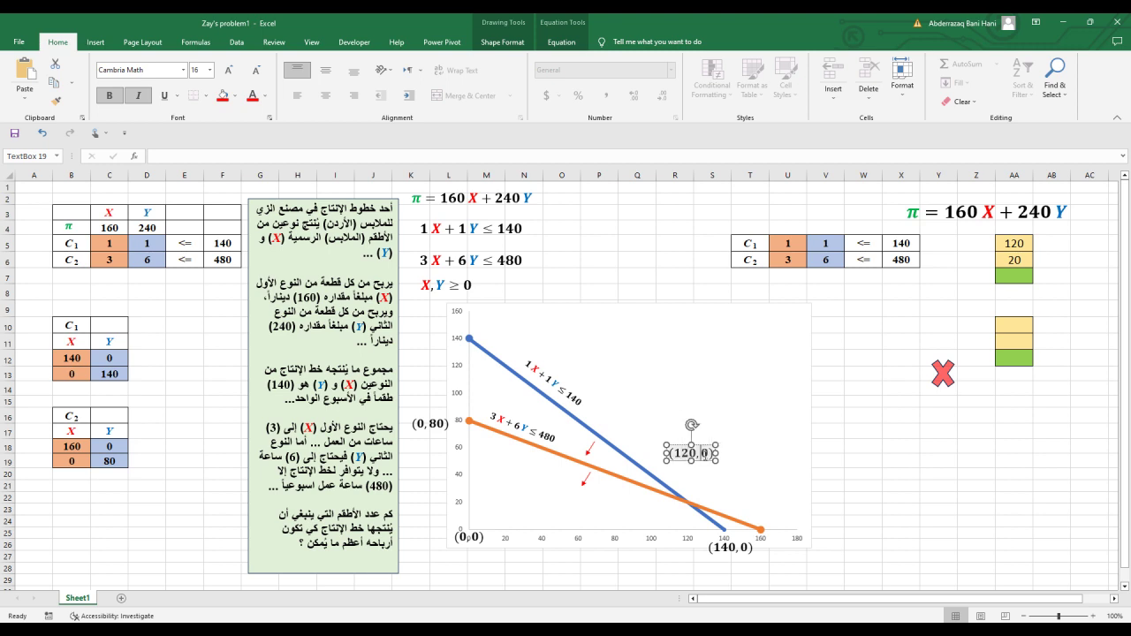
left_click(705, 455)
type("2")
mouse_move(710, 457)
left_mouse_down()
mouse_move(726, 438)
mouse_move(722, 473)
left_mouse_up()
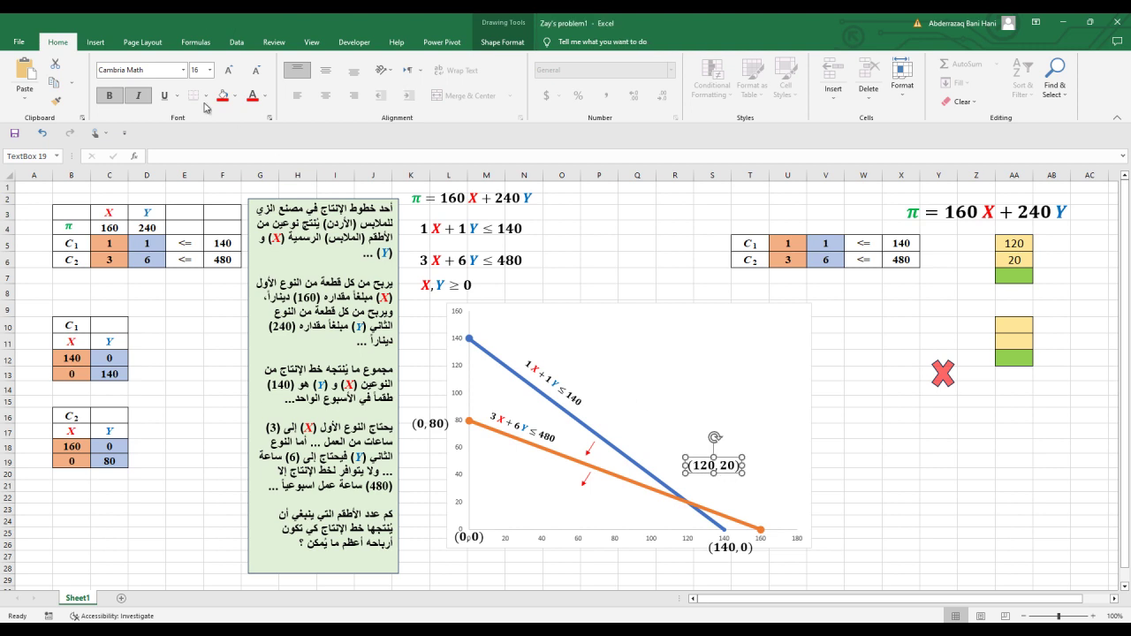
Draw a straight arrow about 0.35" high and 0.14" wide from the (120,20) label to the intersection of the two lines
left_click(99, 42)
left_click(190, 69)
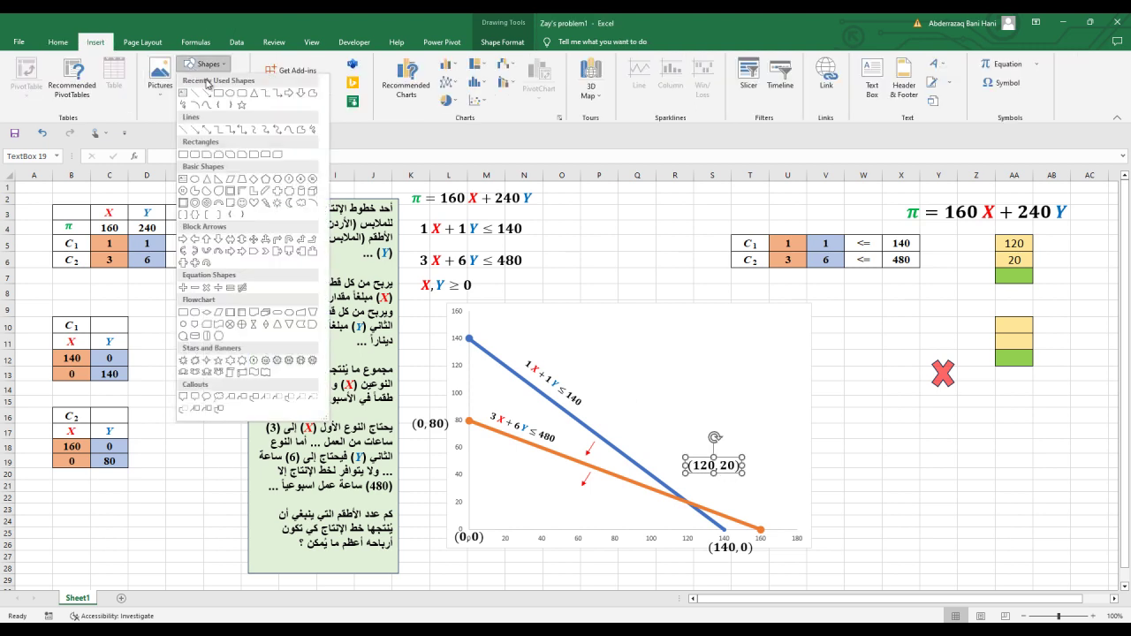
left_click(215, 96)
left_click_drag(701, 478, 695, 498)
Give the new arrow a dark red 4½ pt outline and extend its tail slightly towards the (120,20) label
left_click(534, 81)
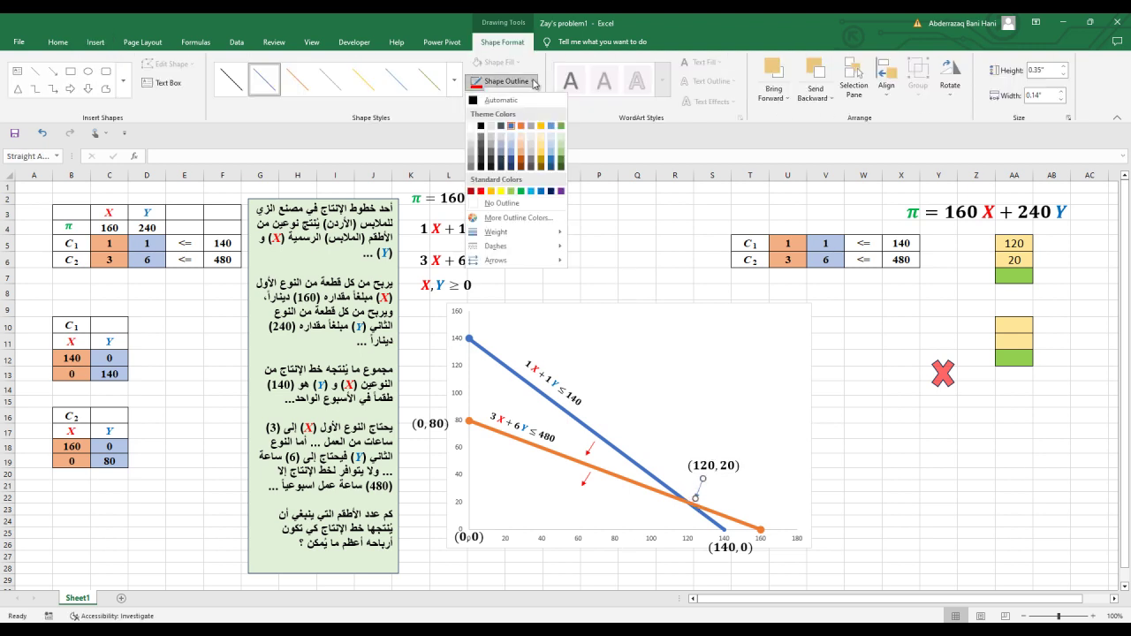
left_click(475, 191)
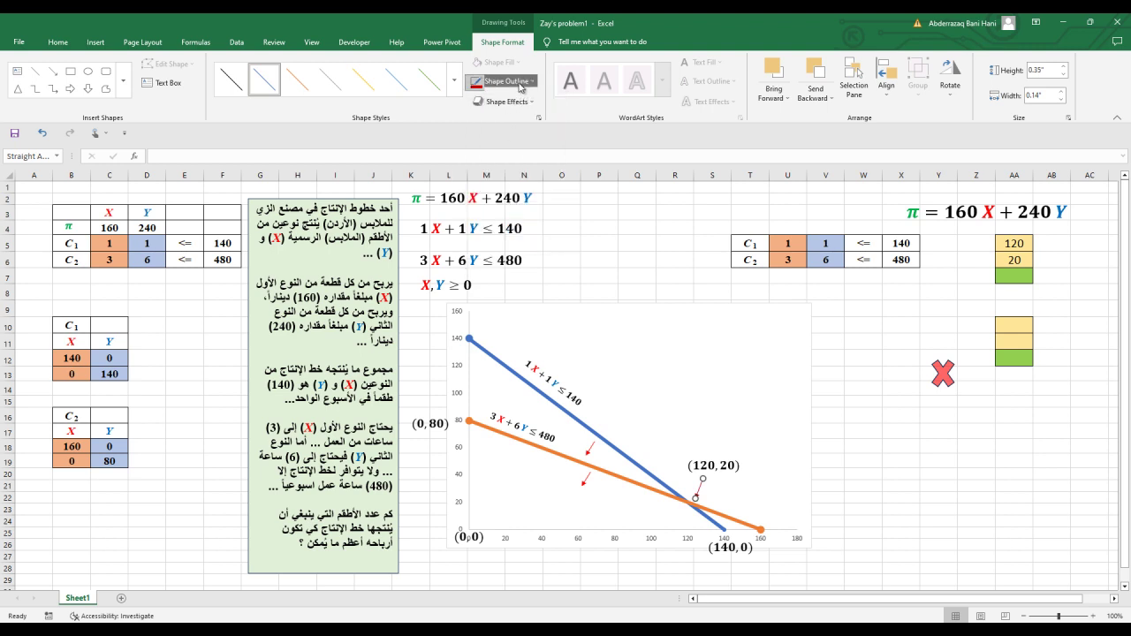
left_click(512, 81)
mouse_move(523, 231)
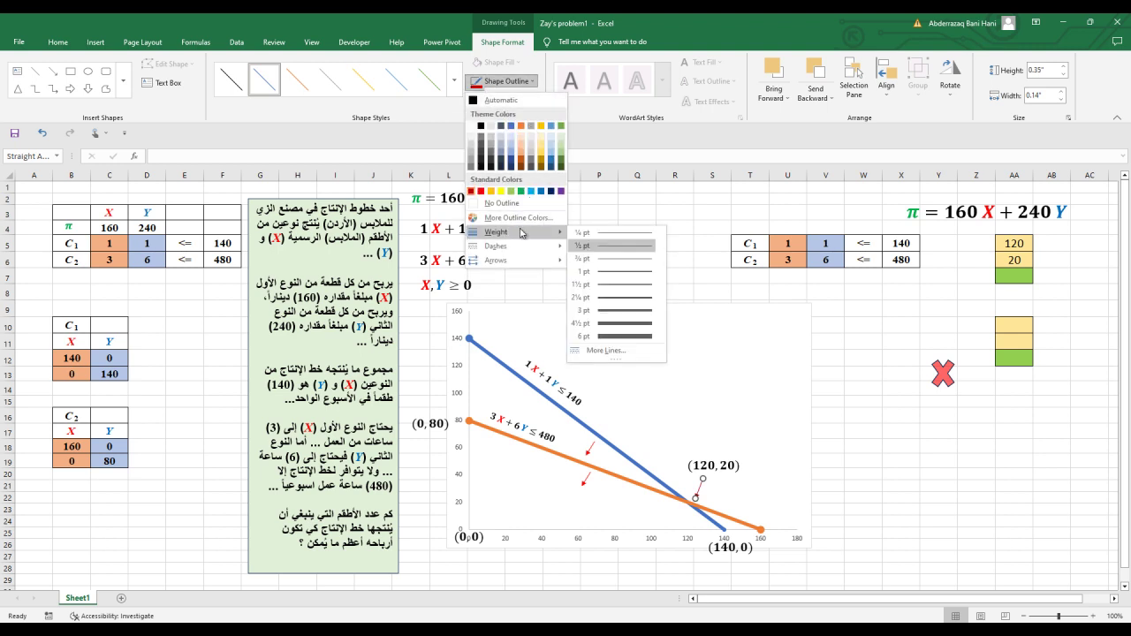
left_click(618, 323)
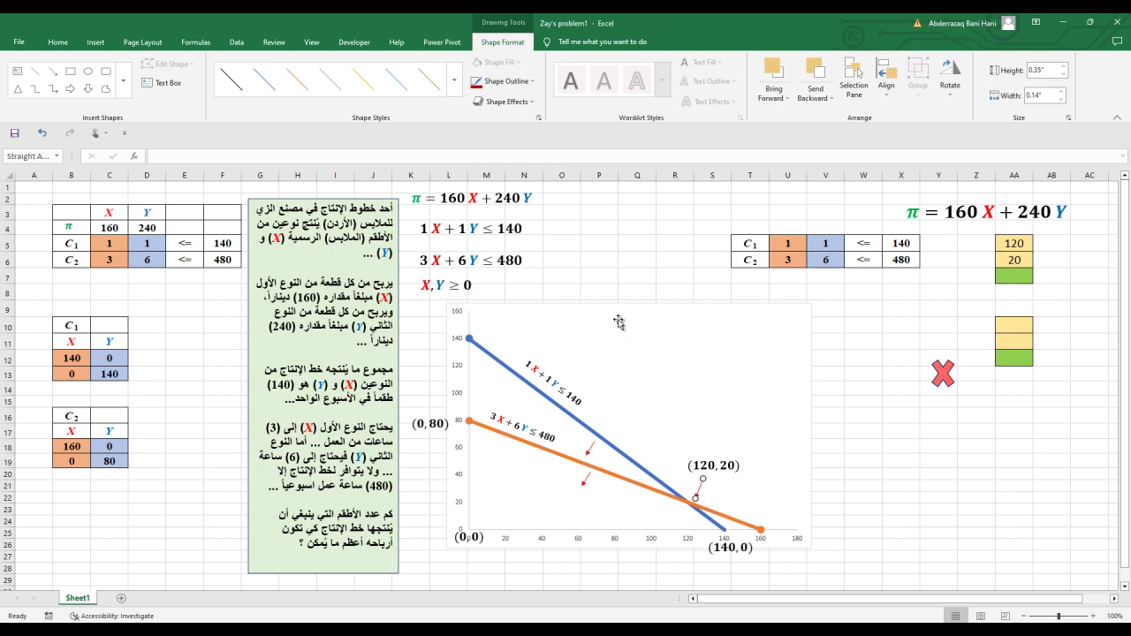
left_click(704, 476)
left_click_drag(704, 472, 704, 466)
left_click(898, 478)
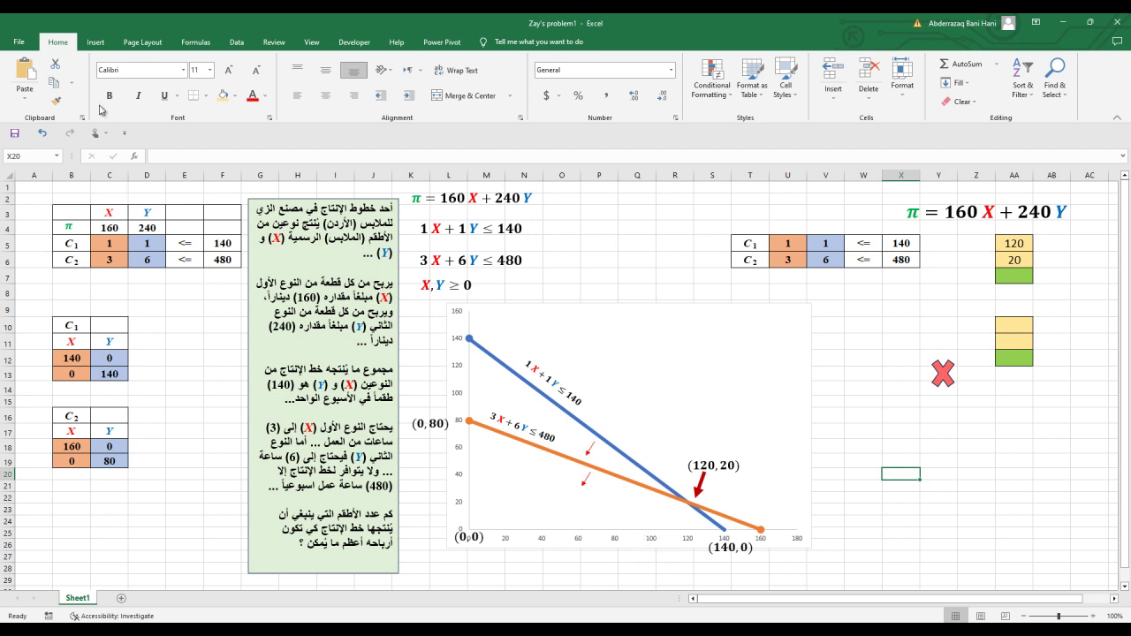
Trace the feasible region with a closed freeform shape through (0,80), (120,20), (140,0) and (0,0)
left_click(94, 44)
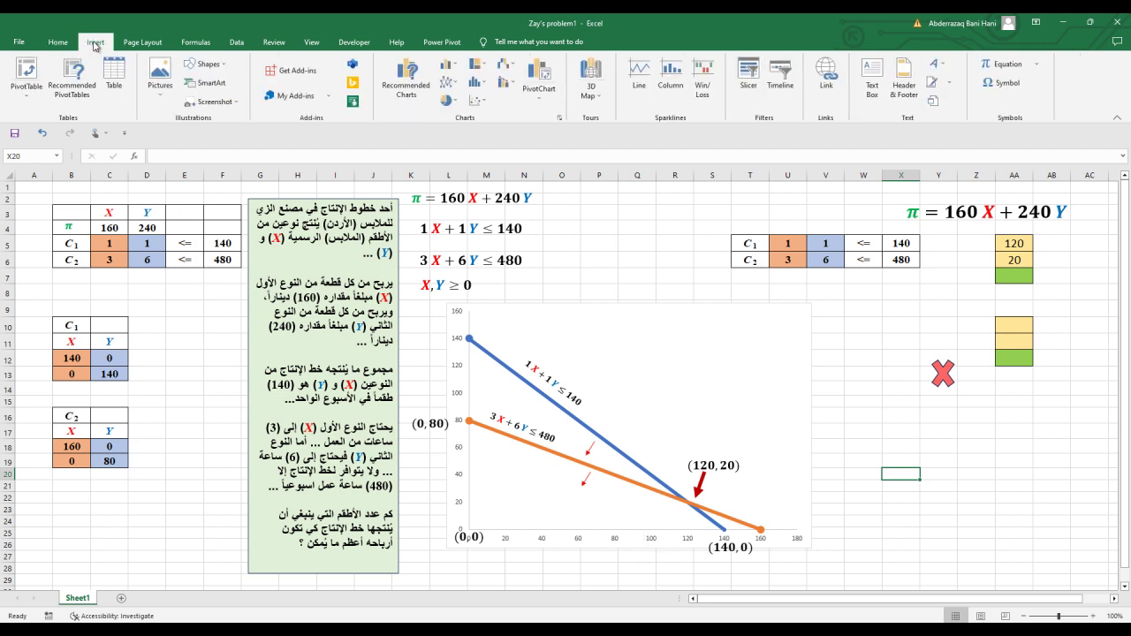
left_click(191, 65)
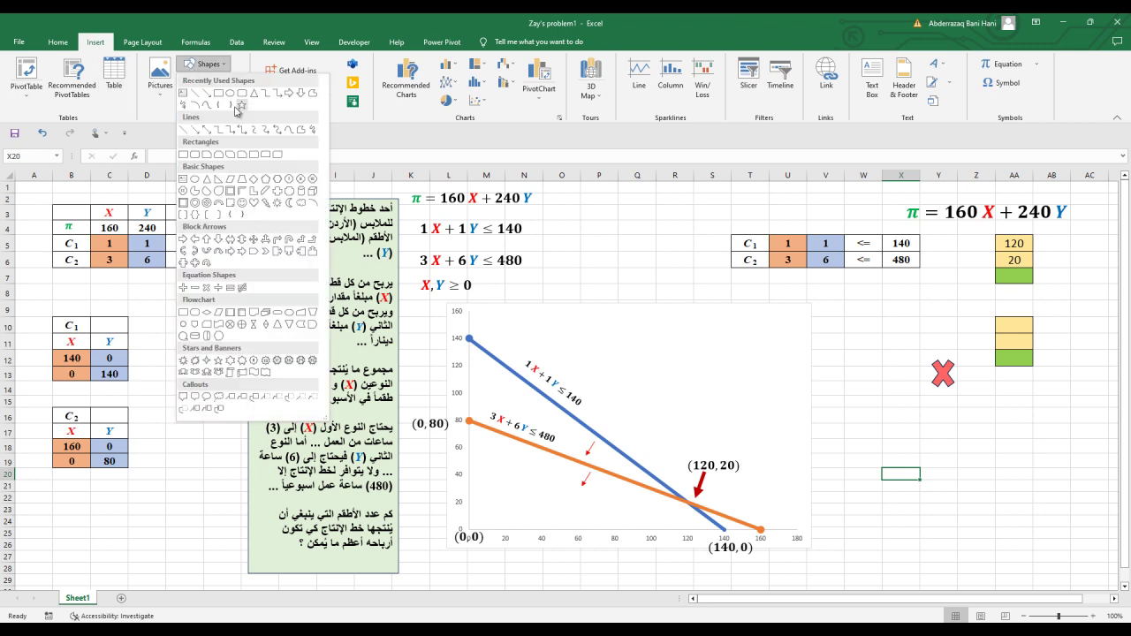
left_click(313, 95)
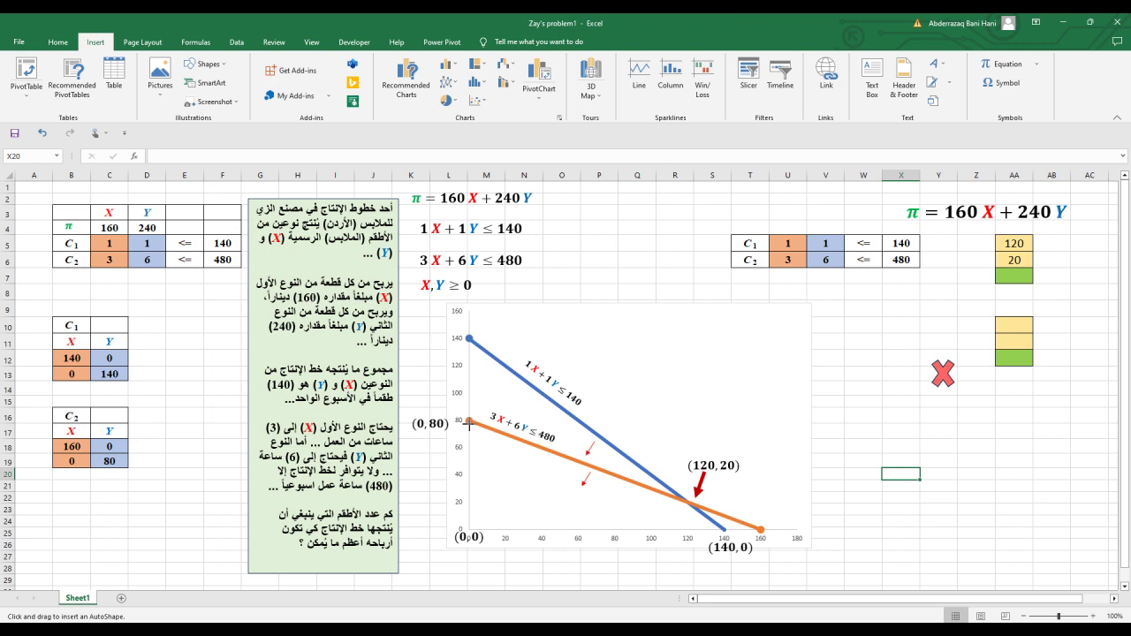
left_click_drag(470, 422, 683, 501)
left_click_drag(690, 506, 710, 524)
left_click_drag(719, 528, 500, 529)
left_click_drag(469, 528, 469, 423)
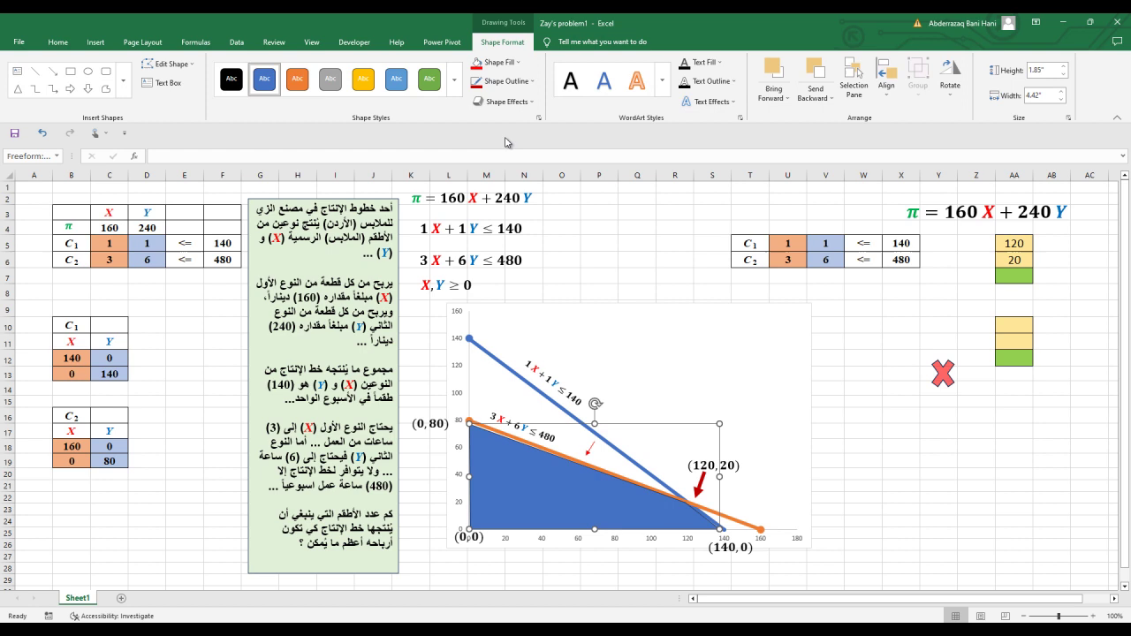
Fill the feasible-region shape on the chart with light green
left_click(499, 62)
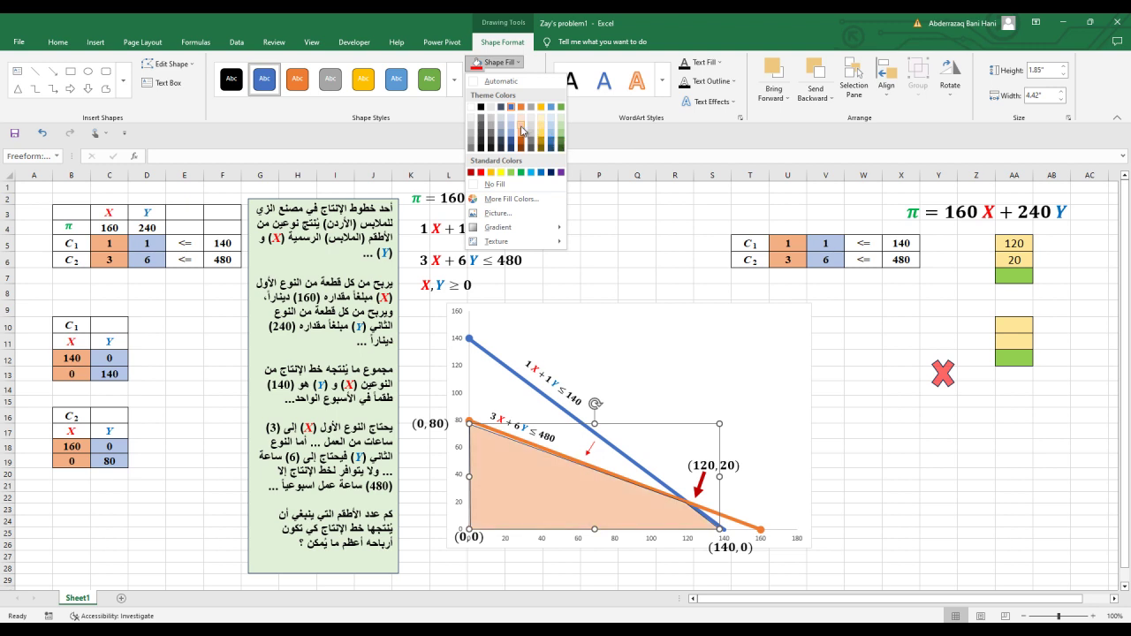
left_click(560, 126)
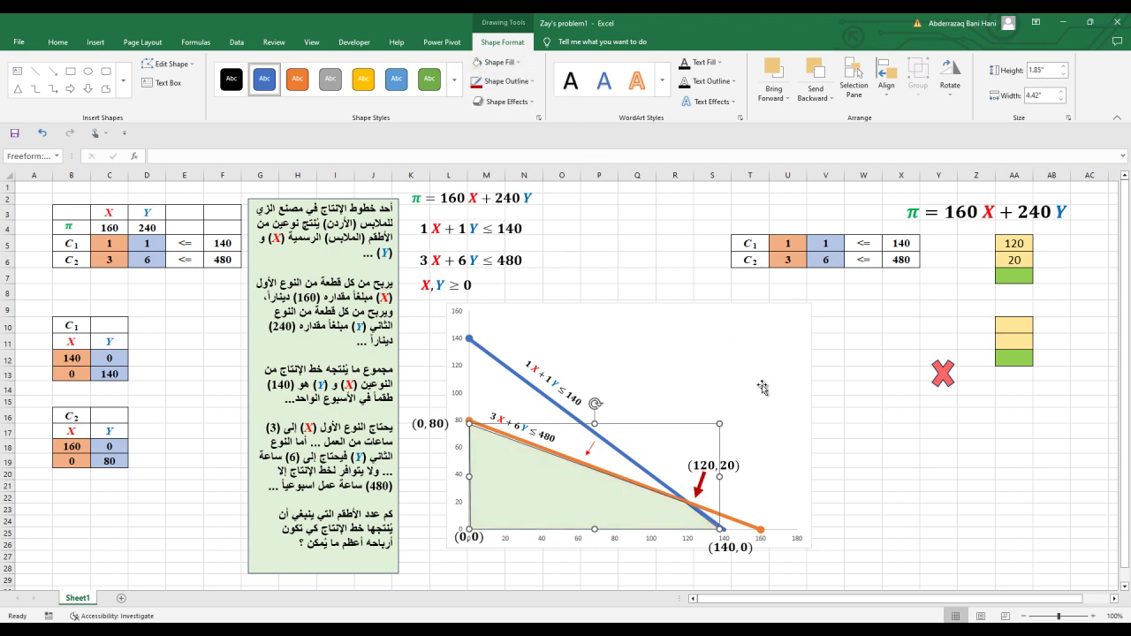
left_click(902, 449)
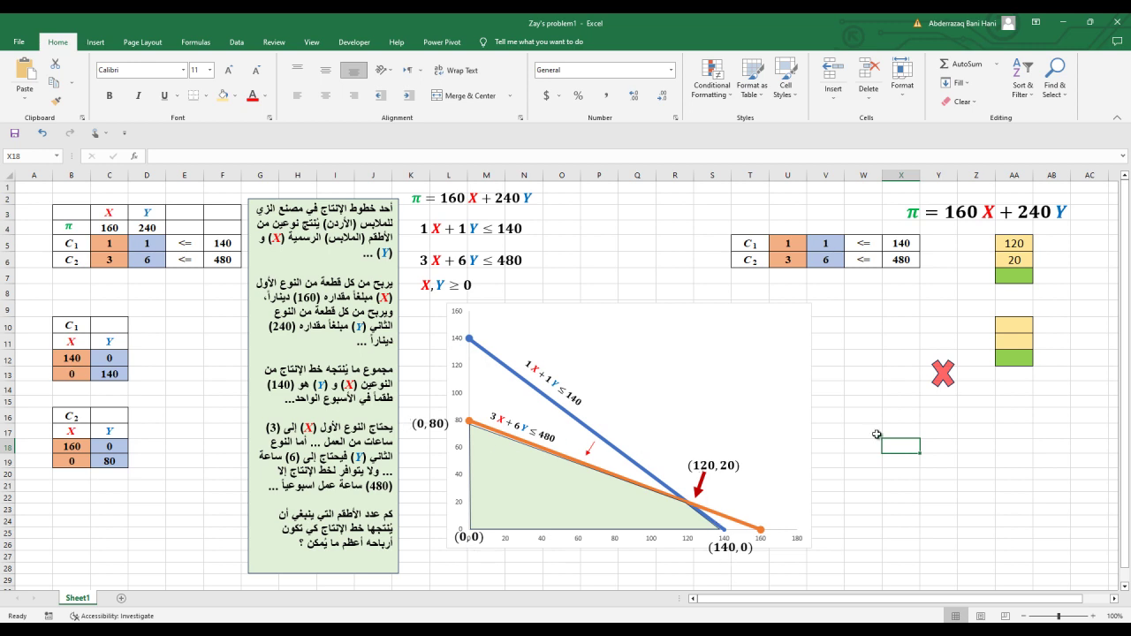
Calculate the profit at the intersection point in AA7 with the formula =160*AA5+240*AA6
left_click(1026, 278)
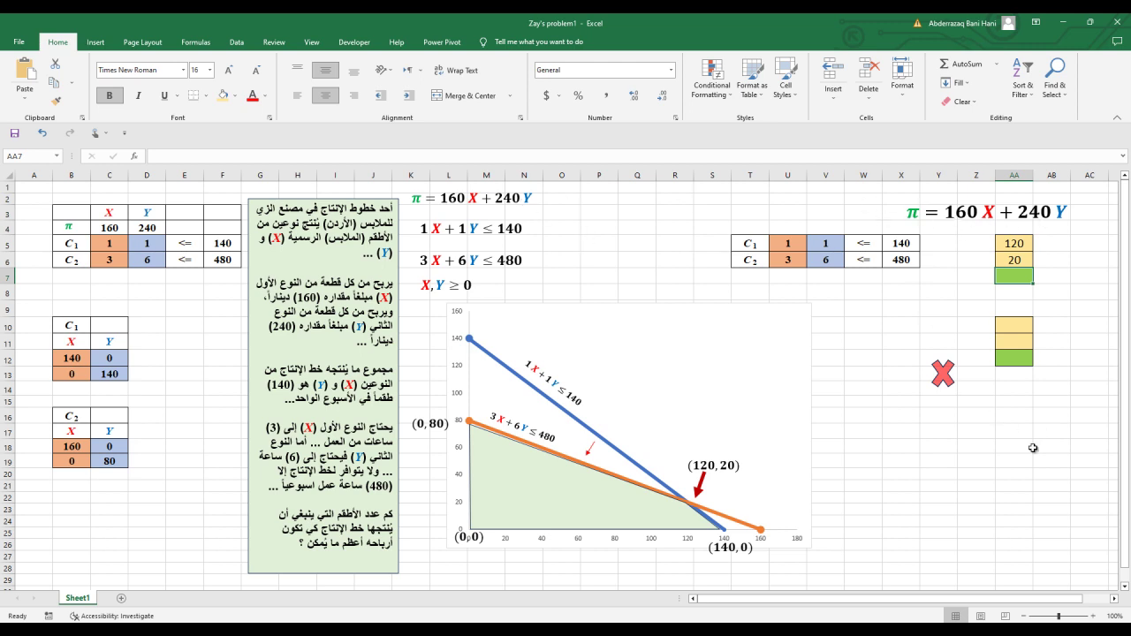
type("=")
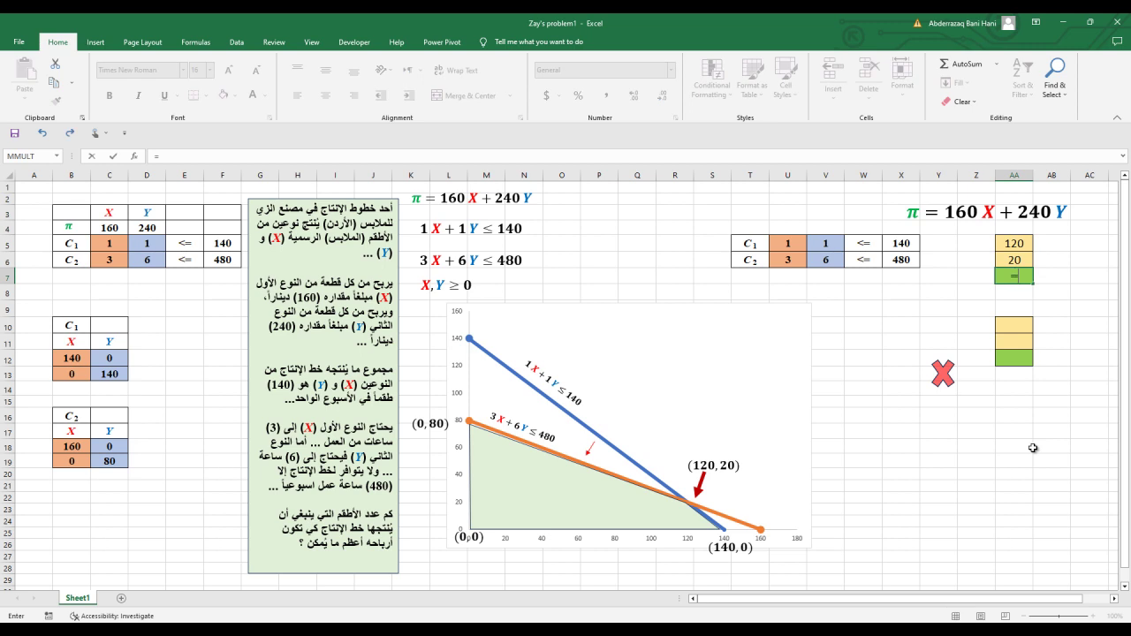
type("160*")
left_click(1015, 246)
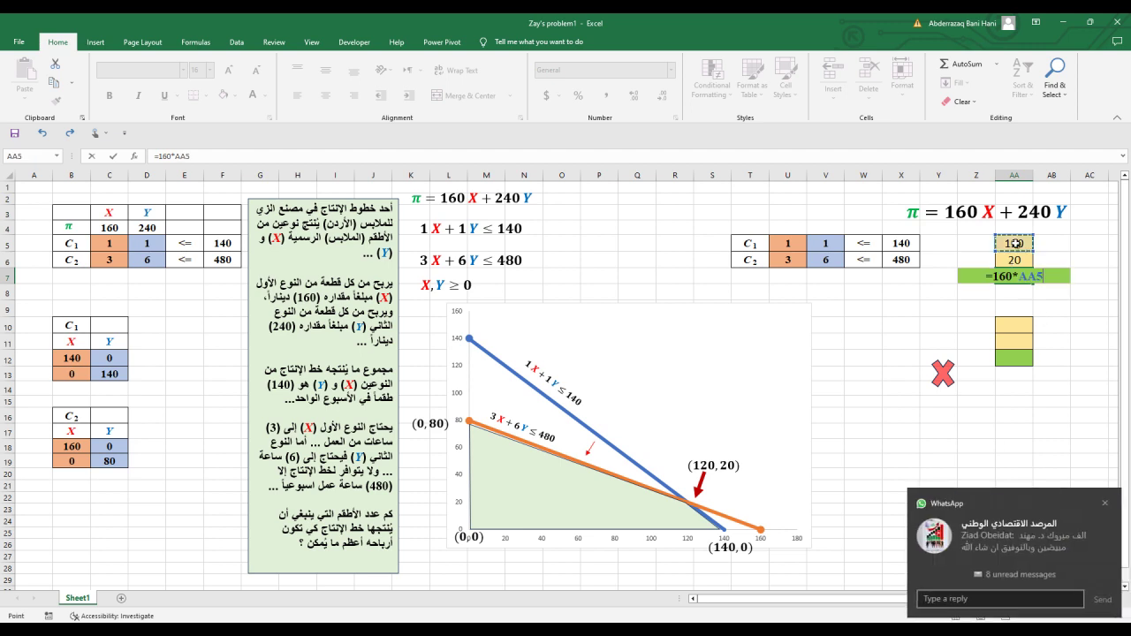
left_click(1104, 503)
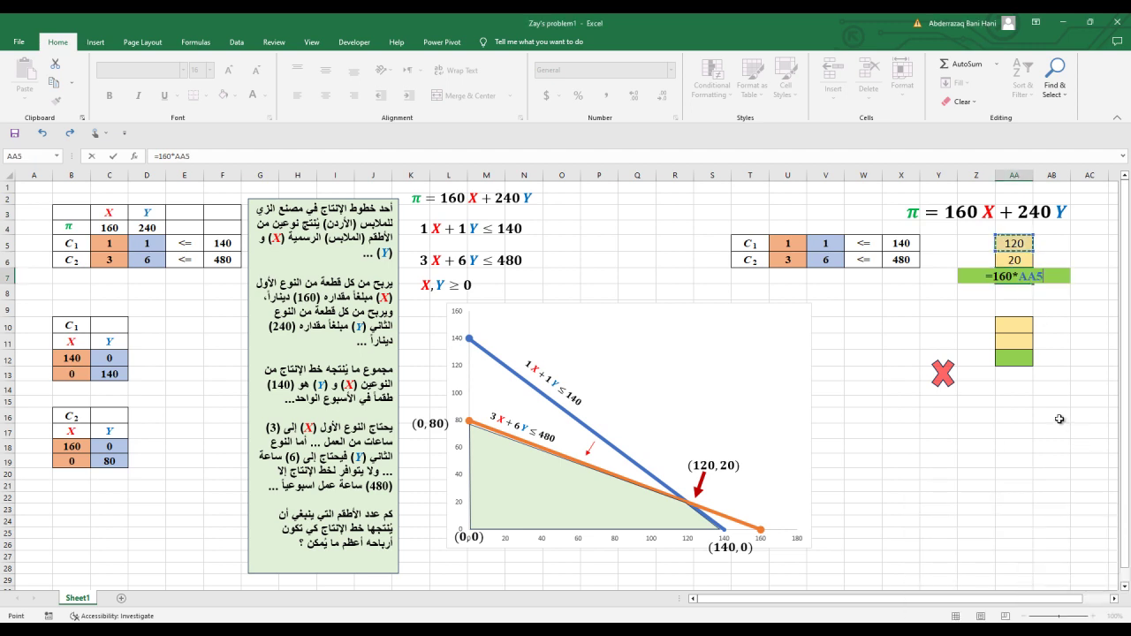
type("+240")
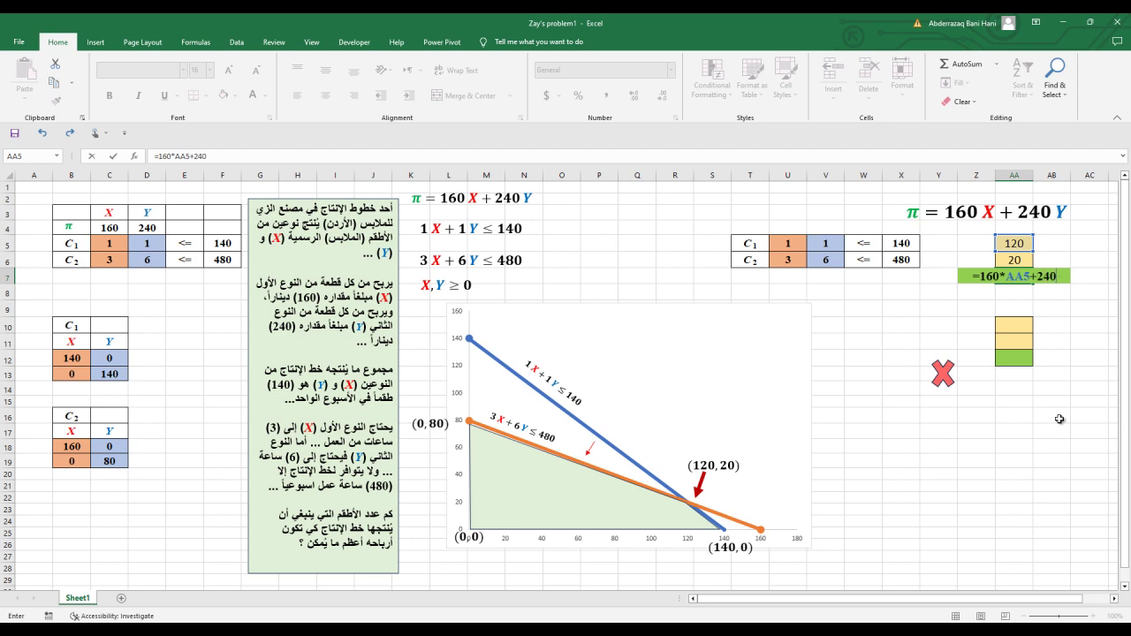
type("*")
left_click(1016, 260)
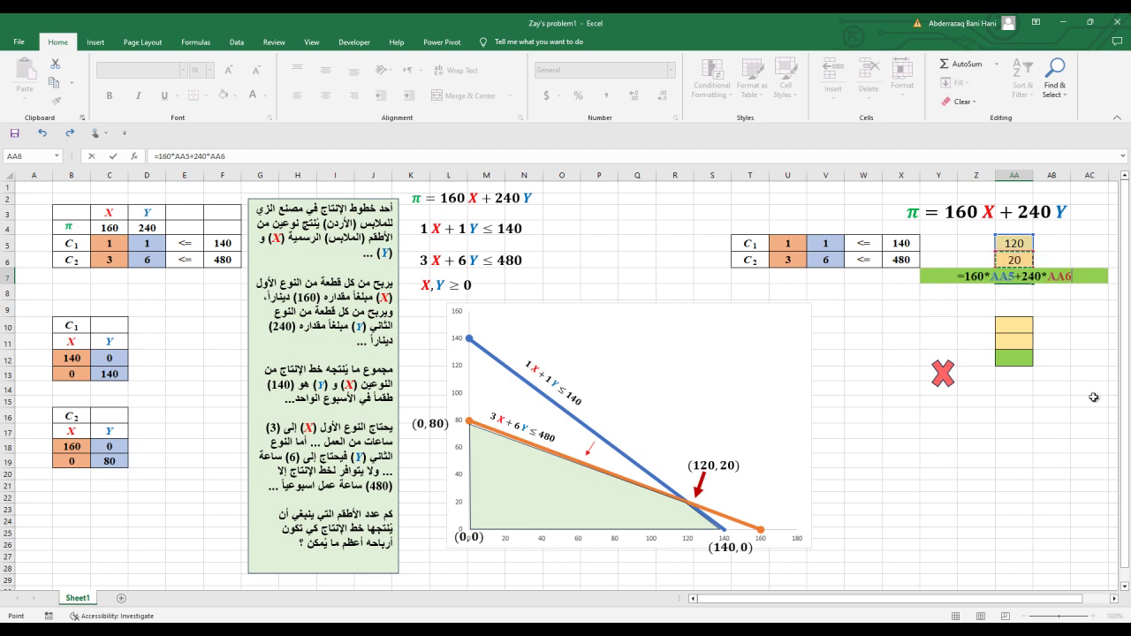
key("Return")
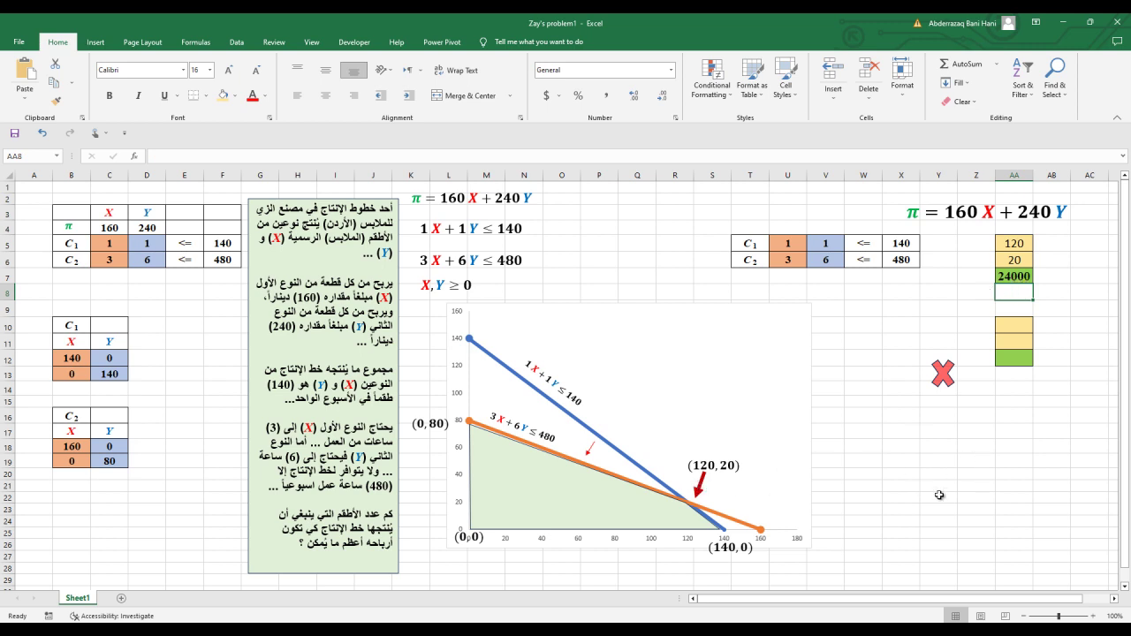
Enter the origin's coordinates, 0 for X and 0 for Y, in AA10 and AA11
left_click(1016, 326)
type("0")
key("Return")
type("0")
left_click(1018, 390)
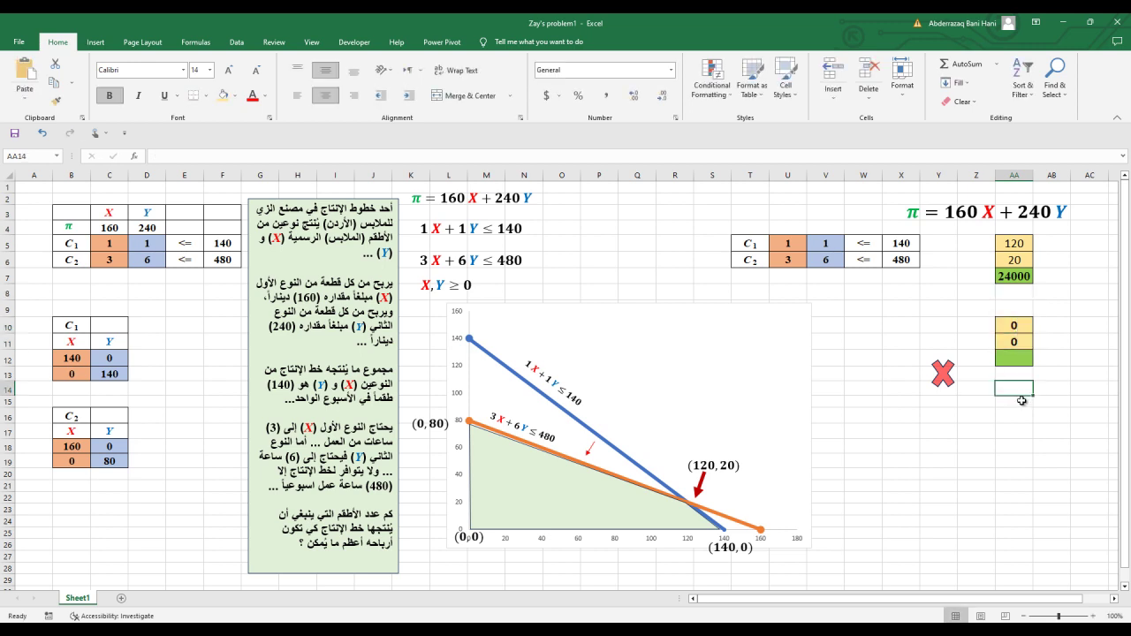
Fill cells AA14:AA15 with light gold and cell AA16 with green for another corner-point block
mouse_move(1015, 391)
left_mouse_down()
mouse_move(1014, 414)
mouse_move(996, 393)
mouse_move(1015, 402)
left_mouse_up()
left_click(955, 436)
left_click(223, 96)
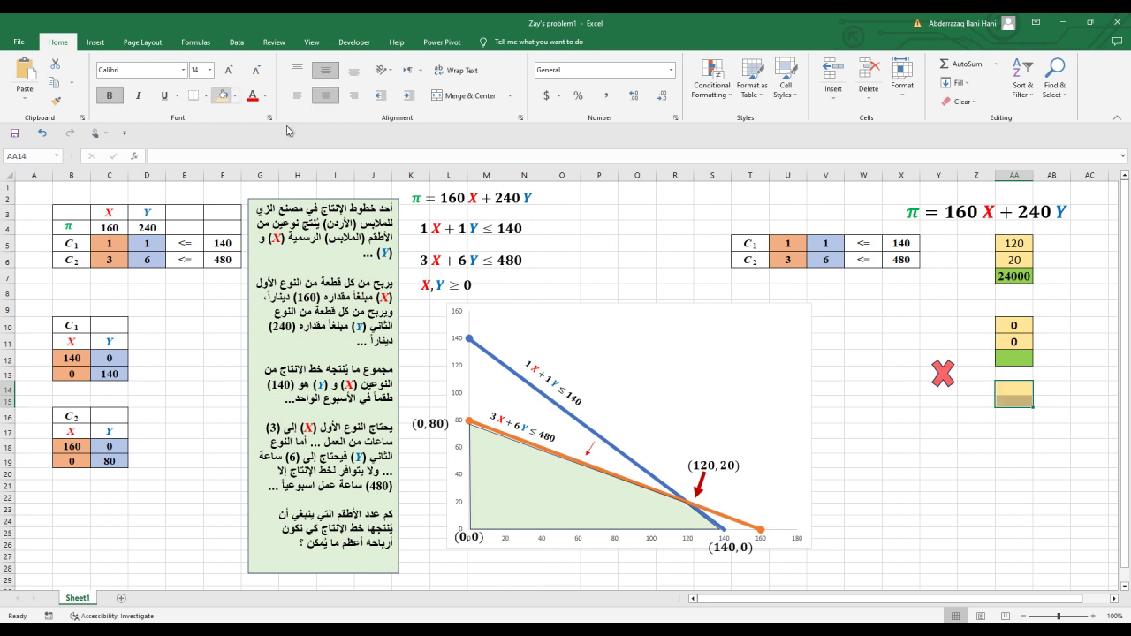
left_click(1007, 418)
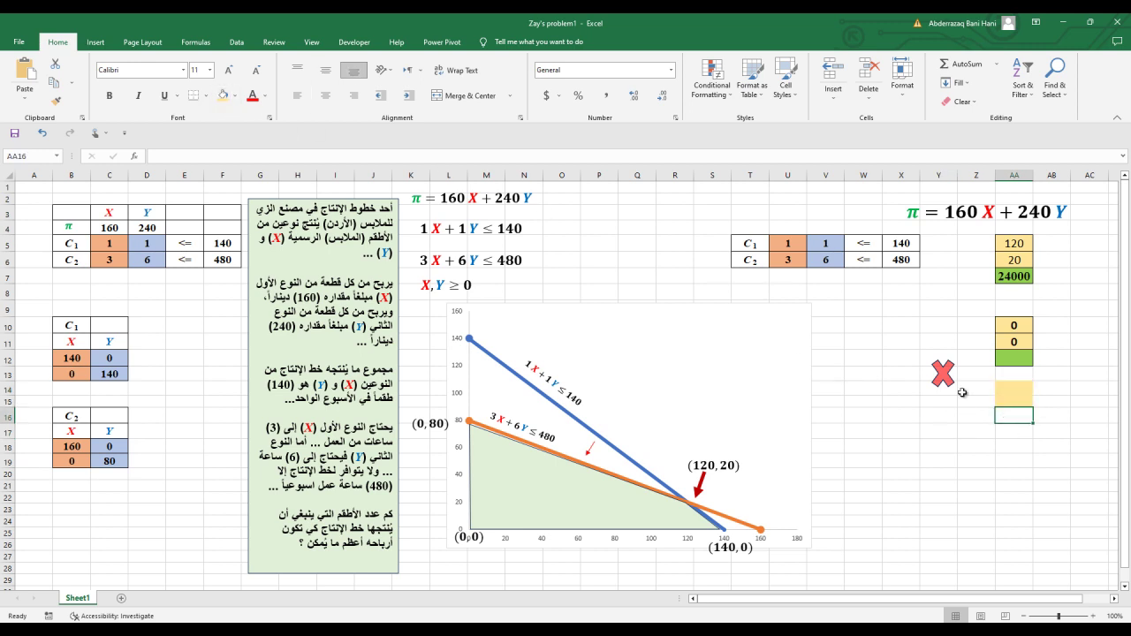
left_click(235, 95)
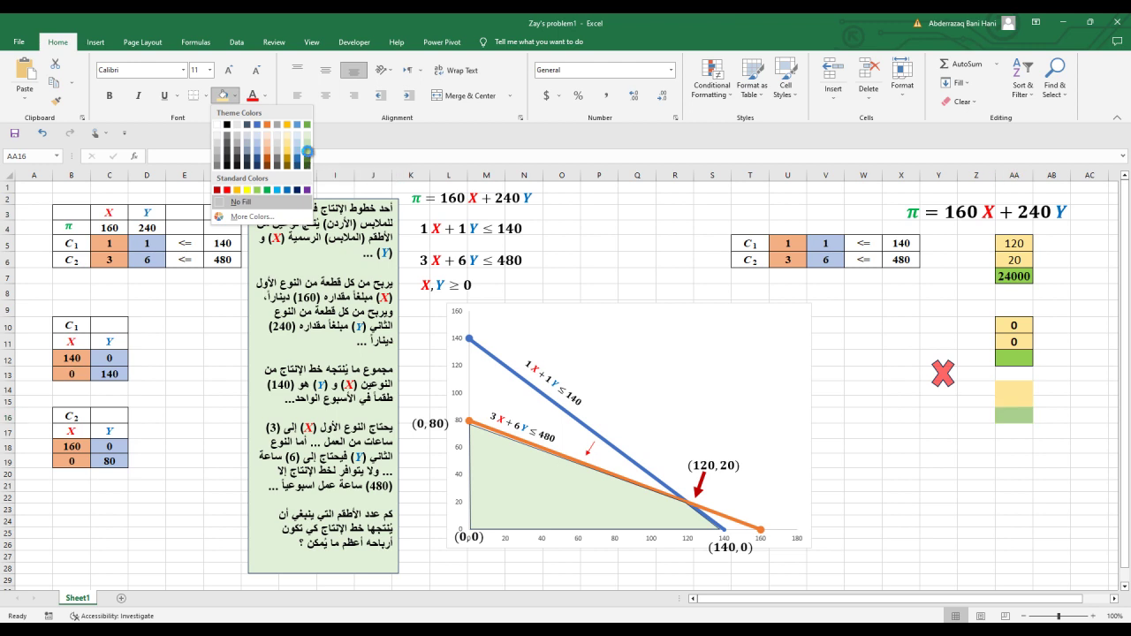
left_click(308, 160)
Apply all borders to the corner-point block AA14:AA16
left_click_drag(1021, 389, 1025, 418)
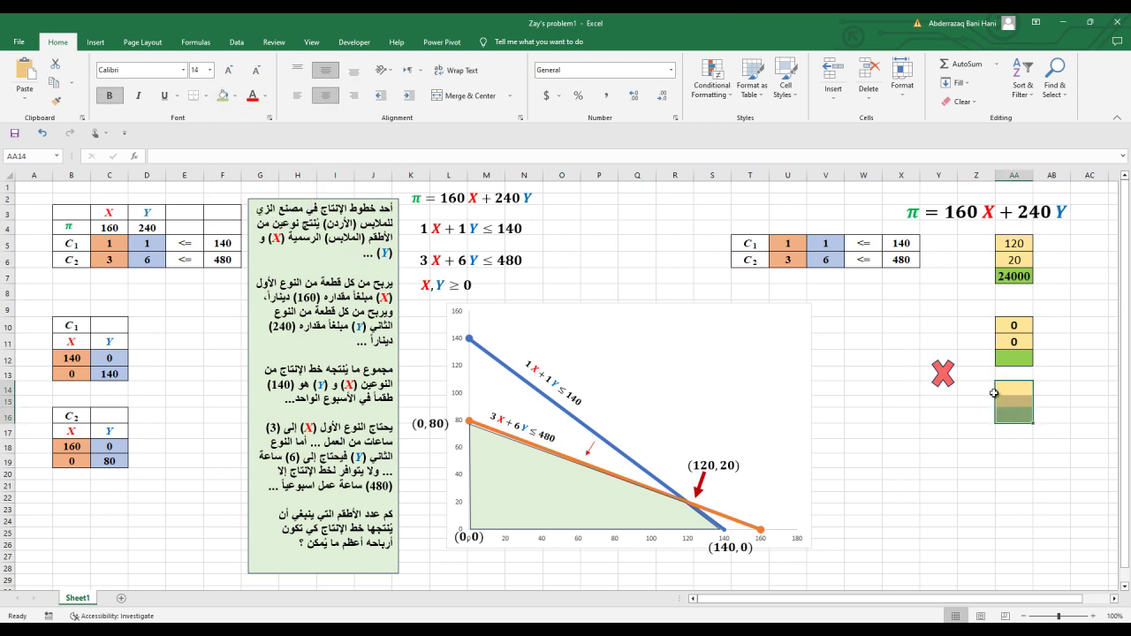
left_click(206, 95)
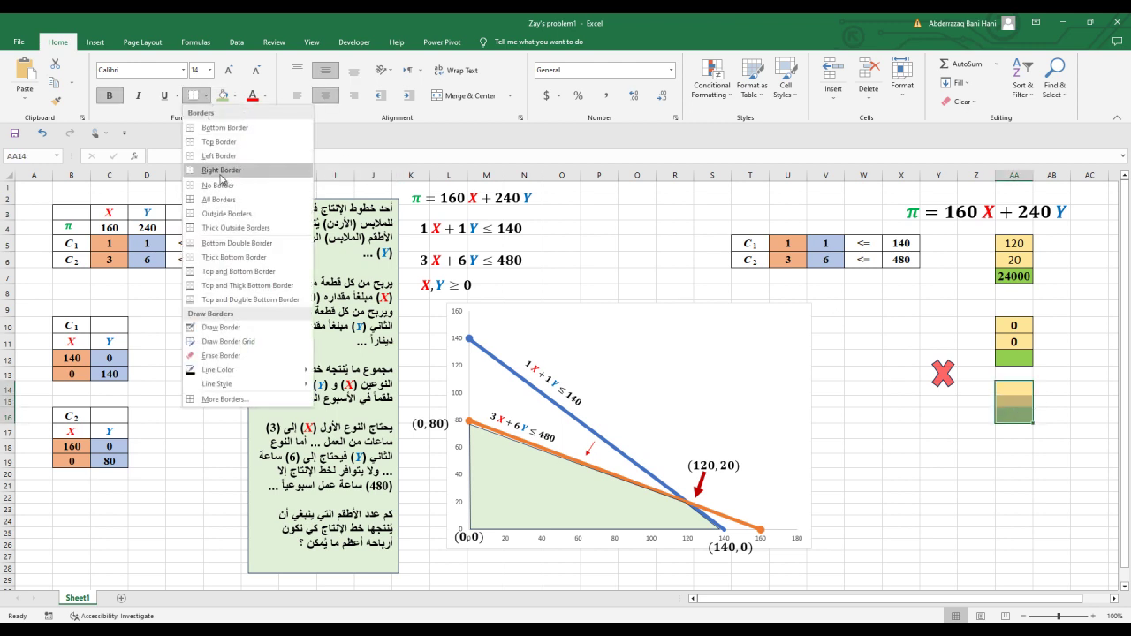
left_click(226, 200)
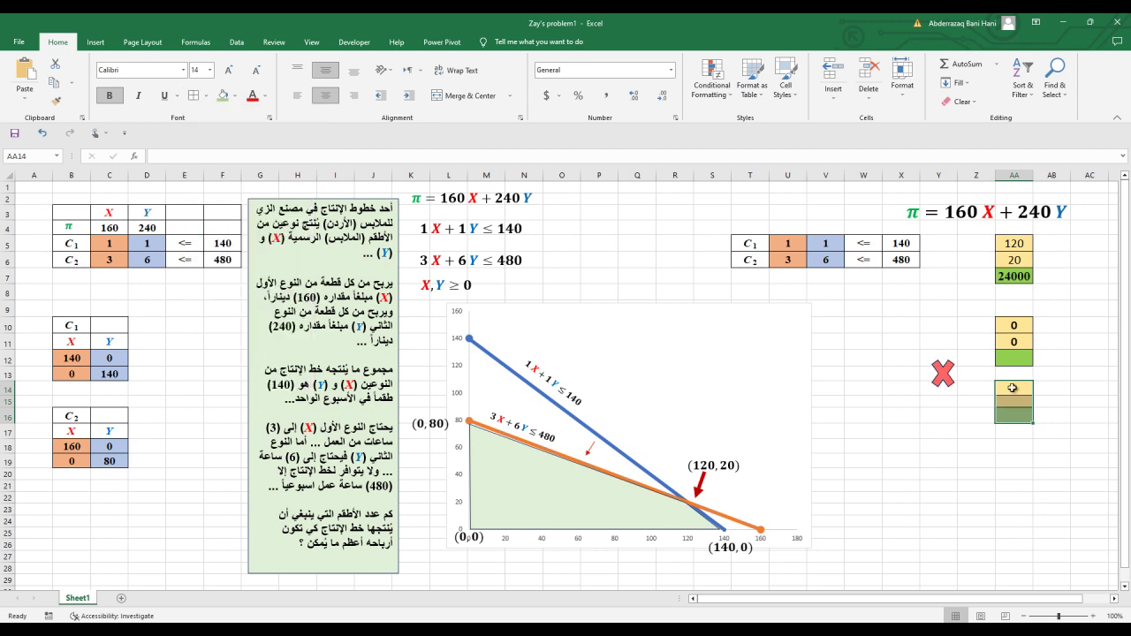
Copy the formatted block AA14:AA16 to AA19:AA21
left_click_drag(1017, 388, 1013, 408)
key("ctrl+c")
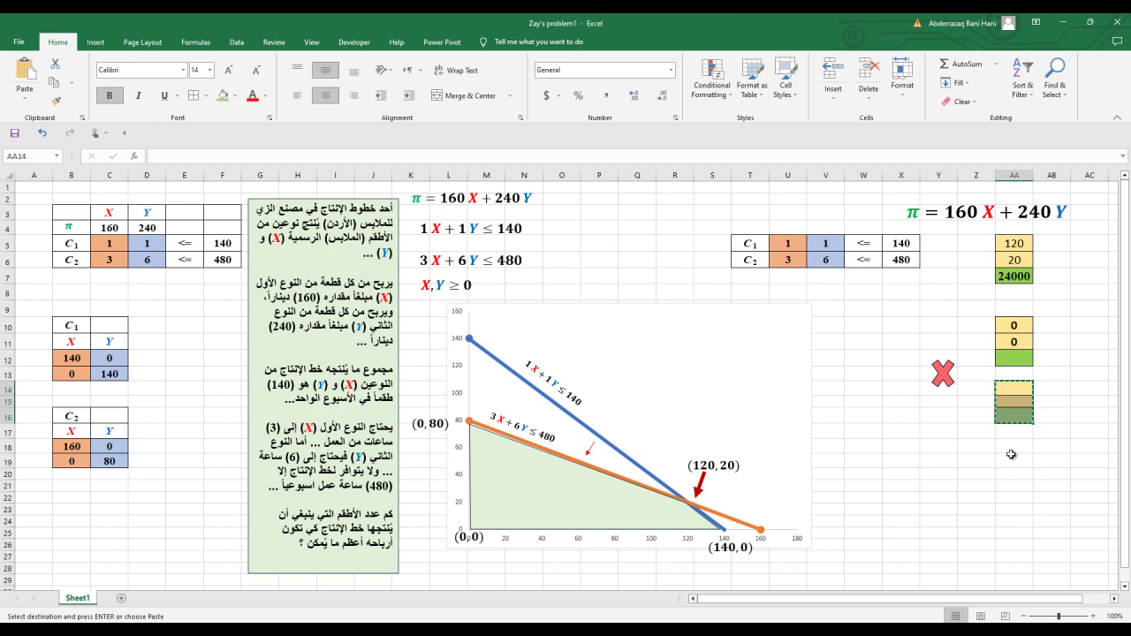
left_click(1012, 459)
key("ctrl+v")
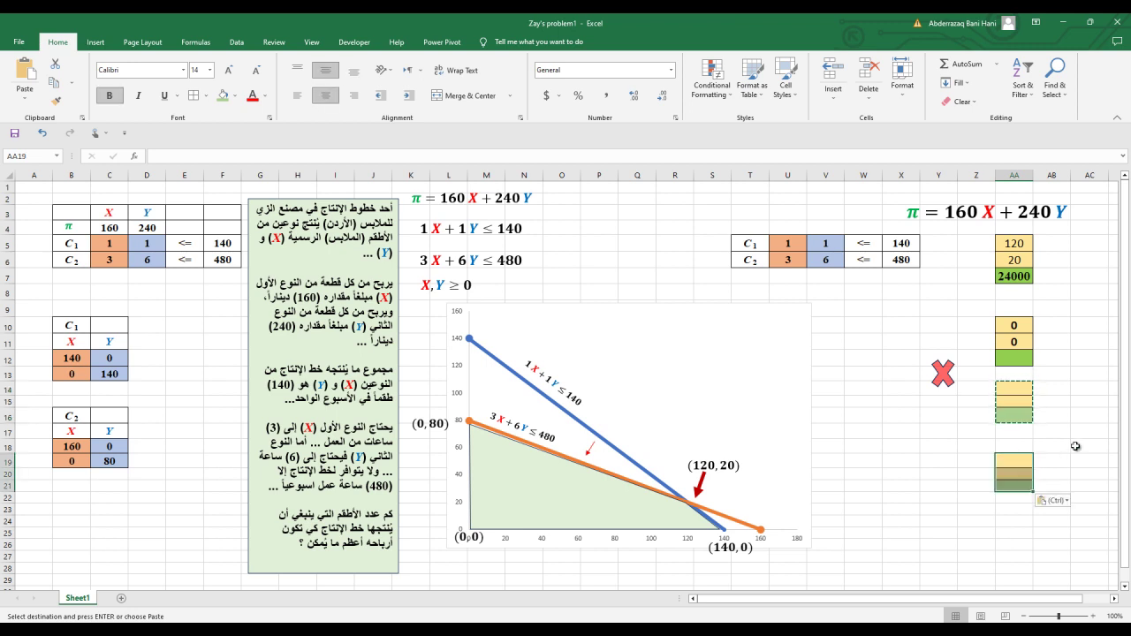
left_click(1087, 431)
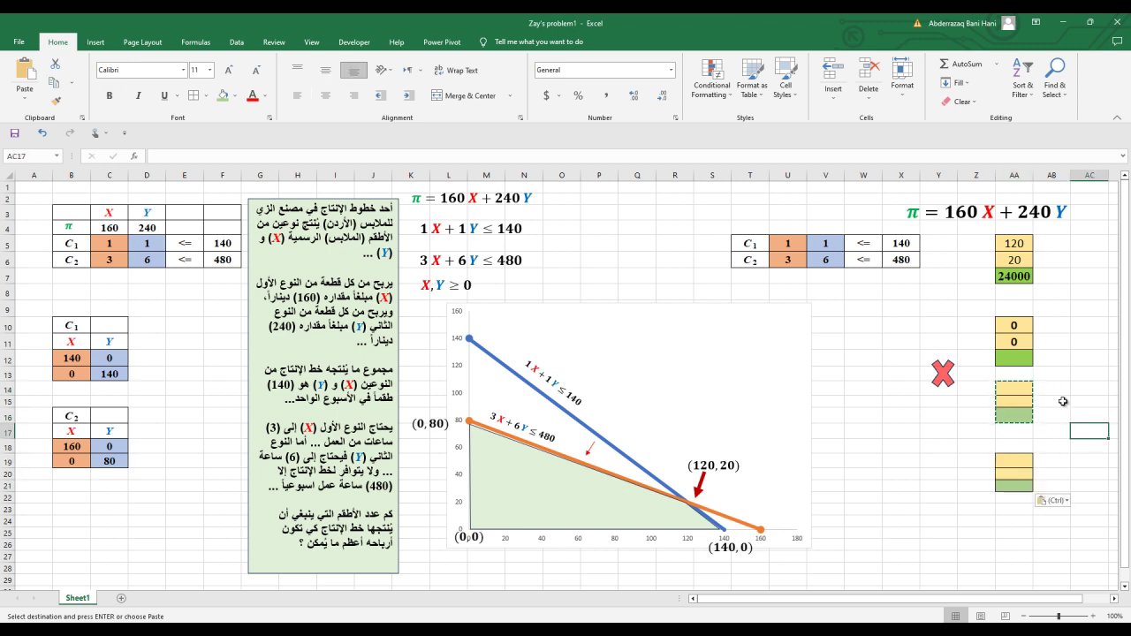
Enter 0 as the origin's profit in AA12 and the corner point's coordinates 140 and 0 in AA14 and AA15
left_click(1012, 359)
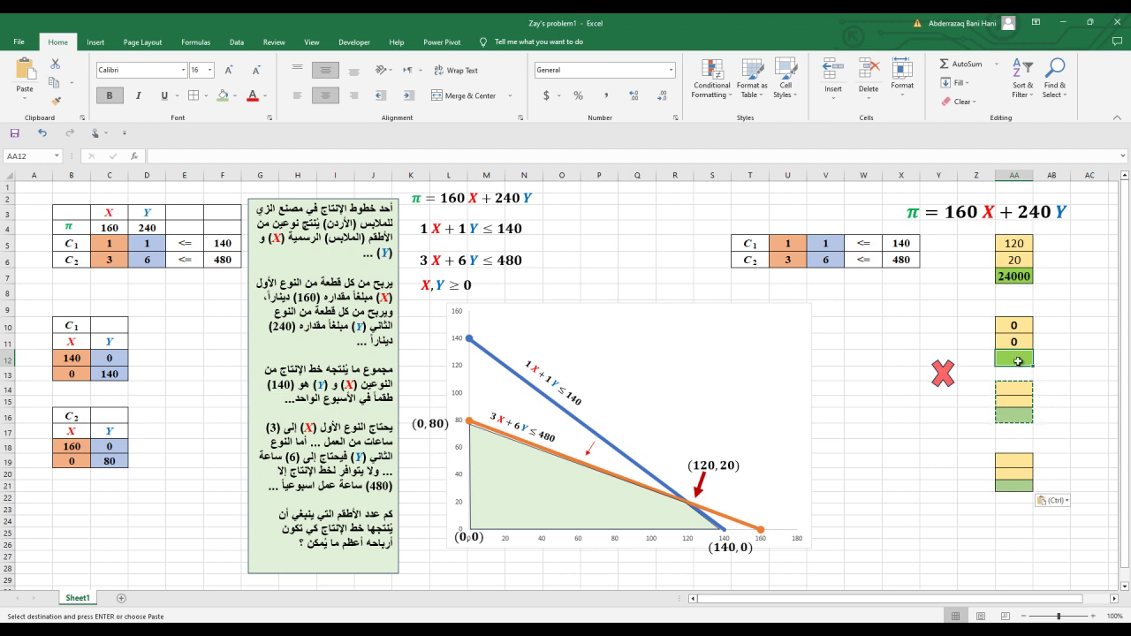
type("0")
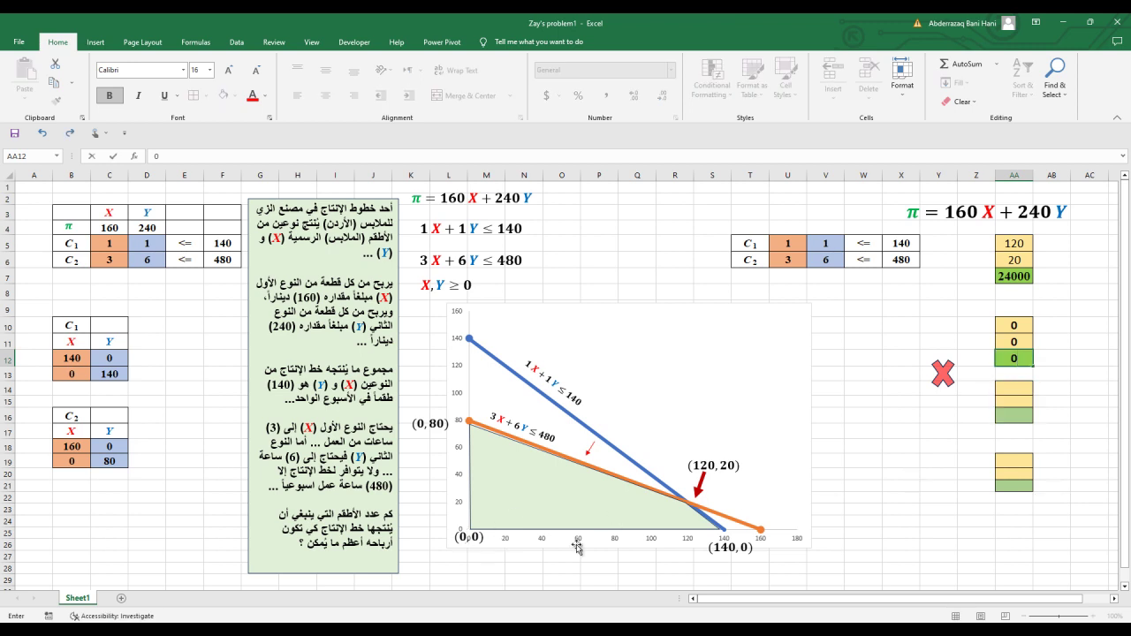
left_click(1019, 390)
type("140")
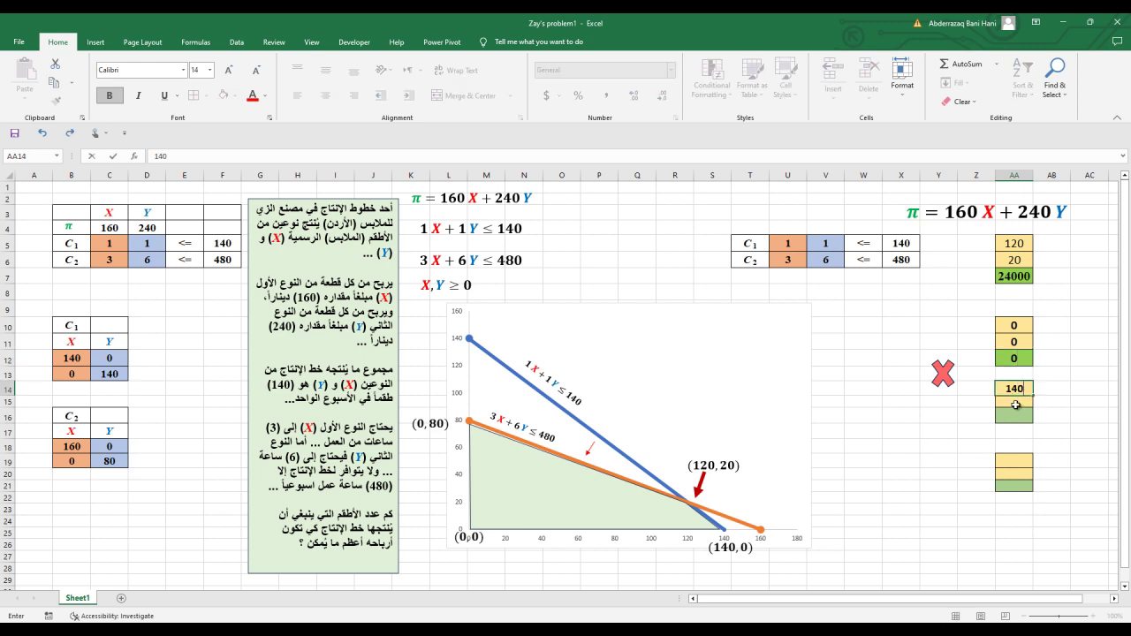
left_click(1015, 405)
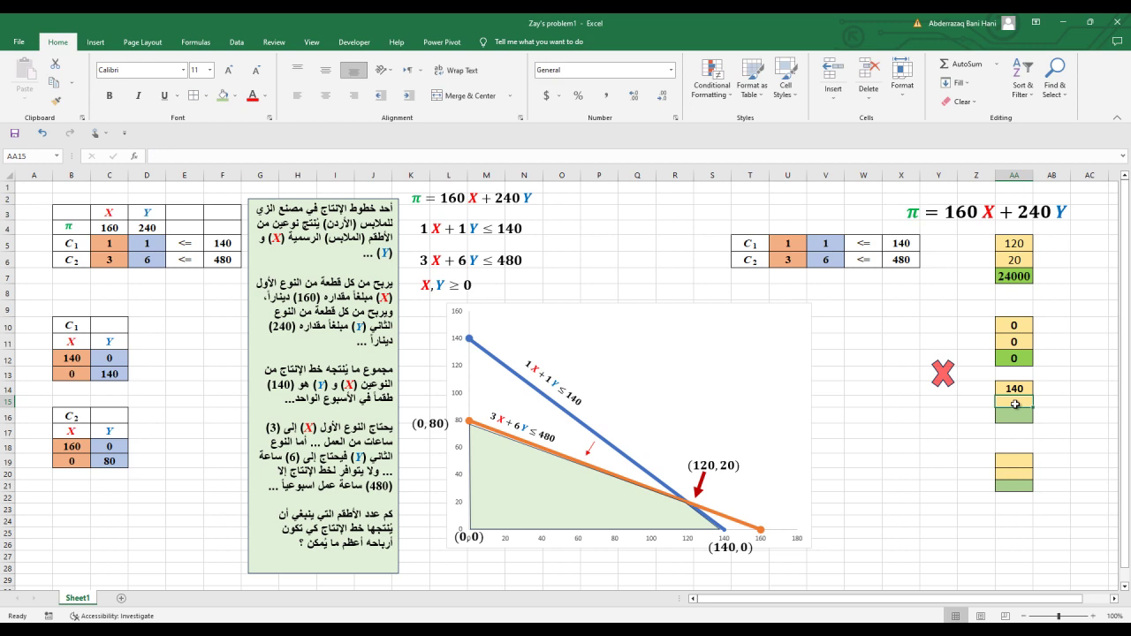
type("0")
key("Return")
Enter 0 in AA15, centre it, and set the font size of AA14:AA15 to 16
left_click(1016, 404)
left_click(326, 96)
left_click_drag(1025, 390, 1023, 404)
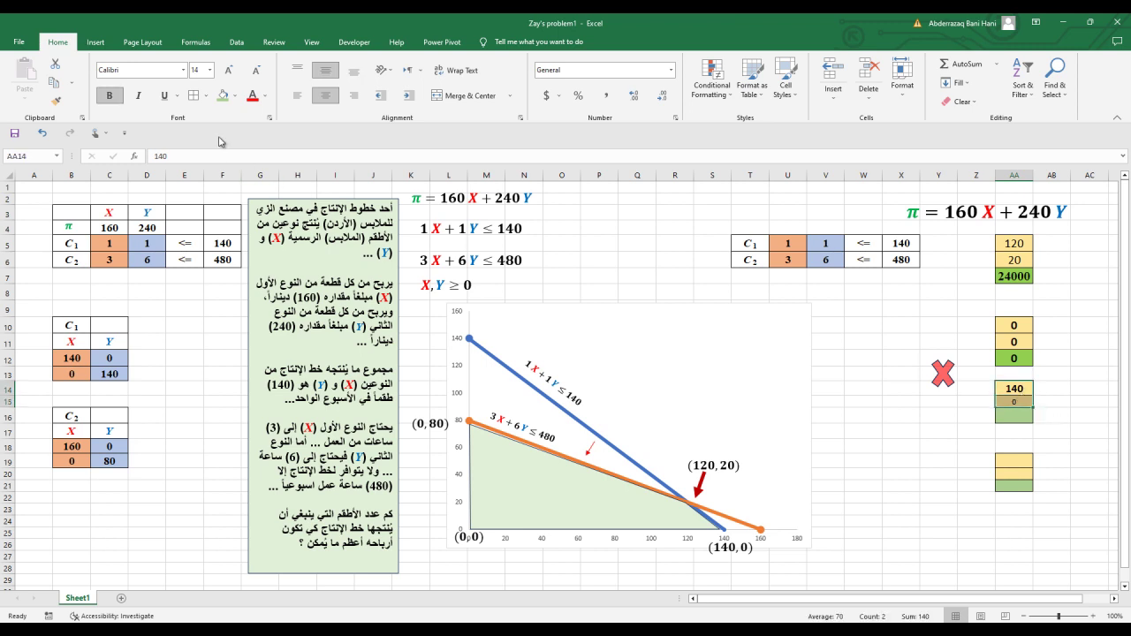
left_click(210, 72)
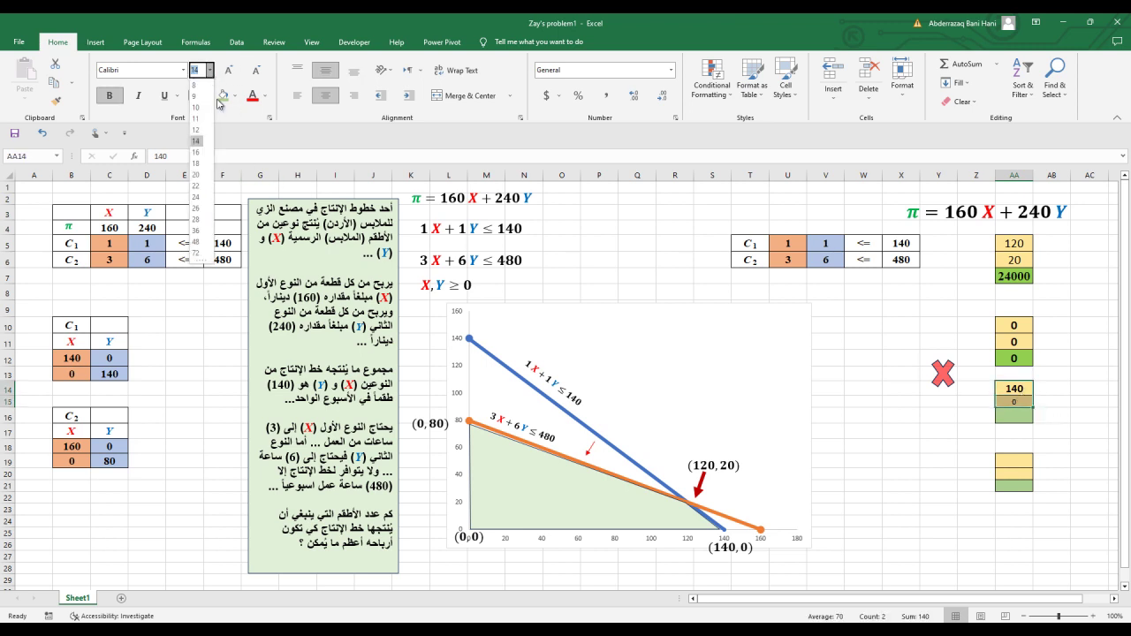
left_click(199, 152)
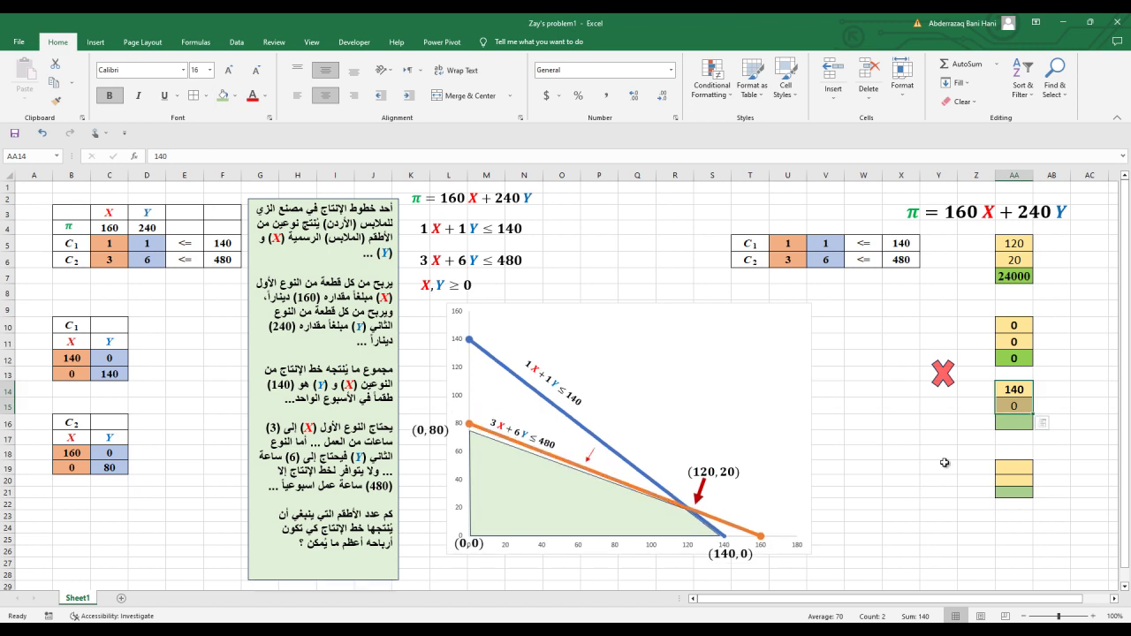
Calculate the profit at corner point (140, 0) in AA16 with the formula =160*AA14+240*AA15
left_click(1013, 421)
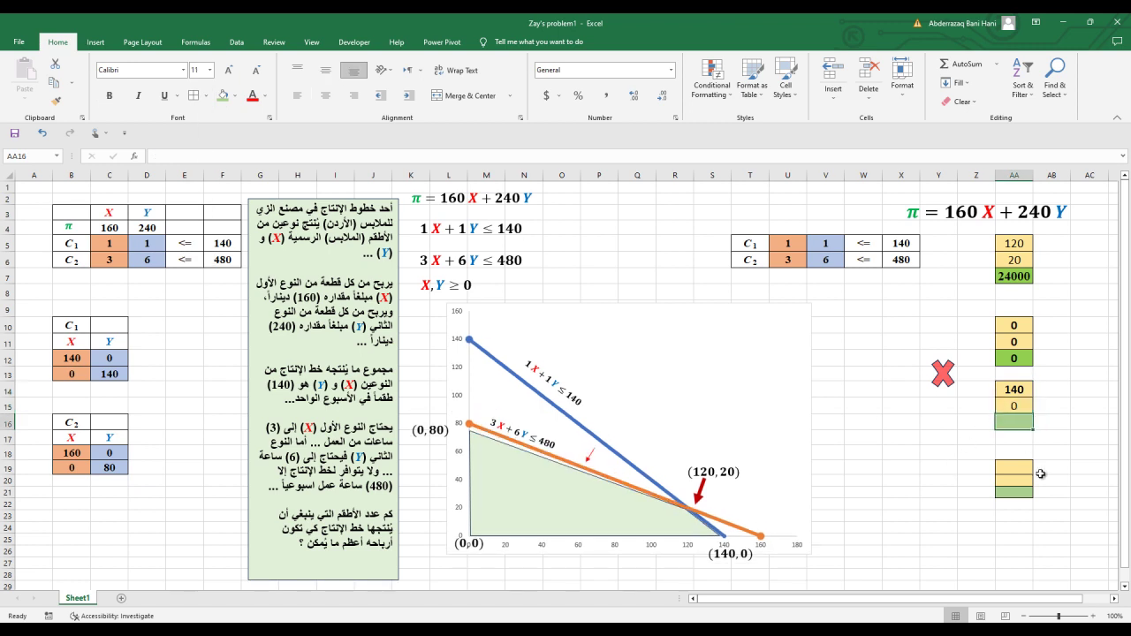
type("=160*")
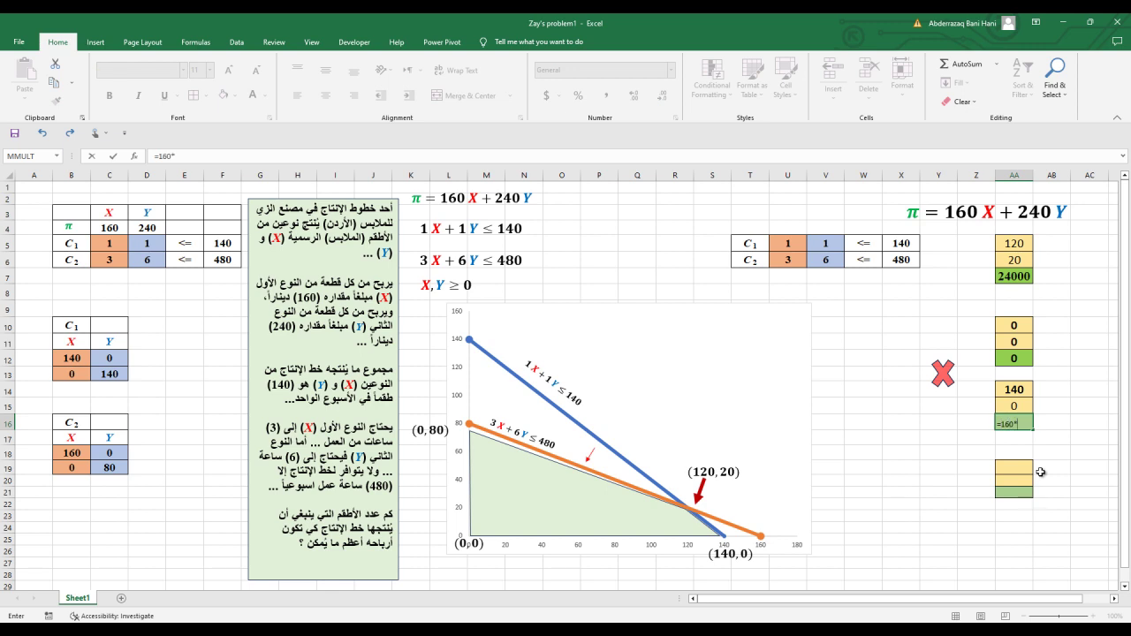
left_click(1021, 388)
type("+")
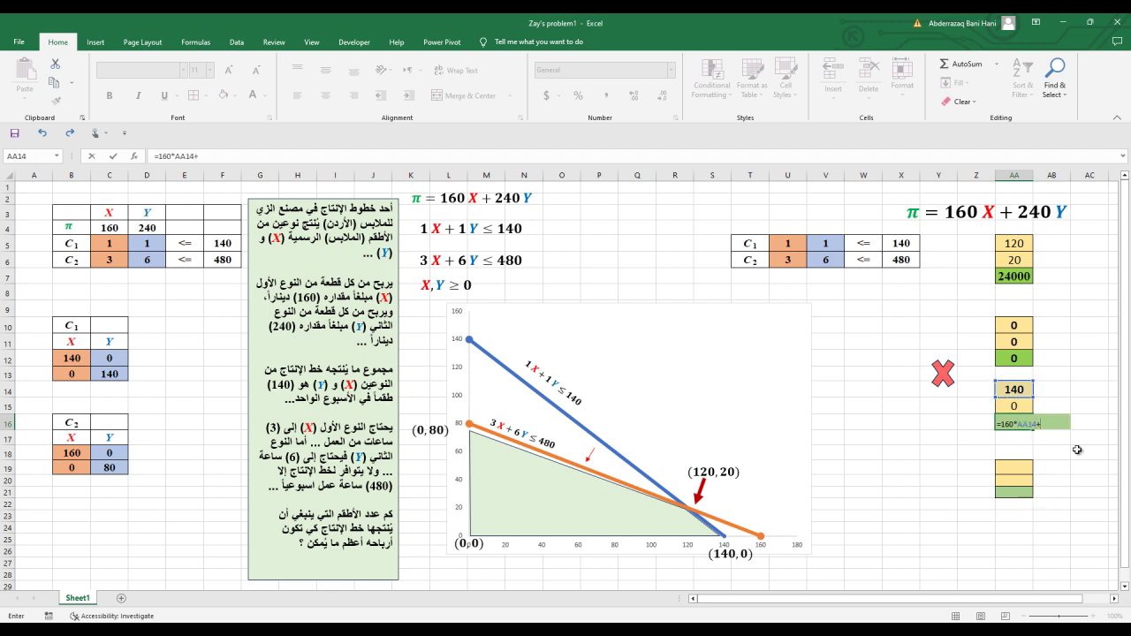
type("240*")
left_click(1013, 406)
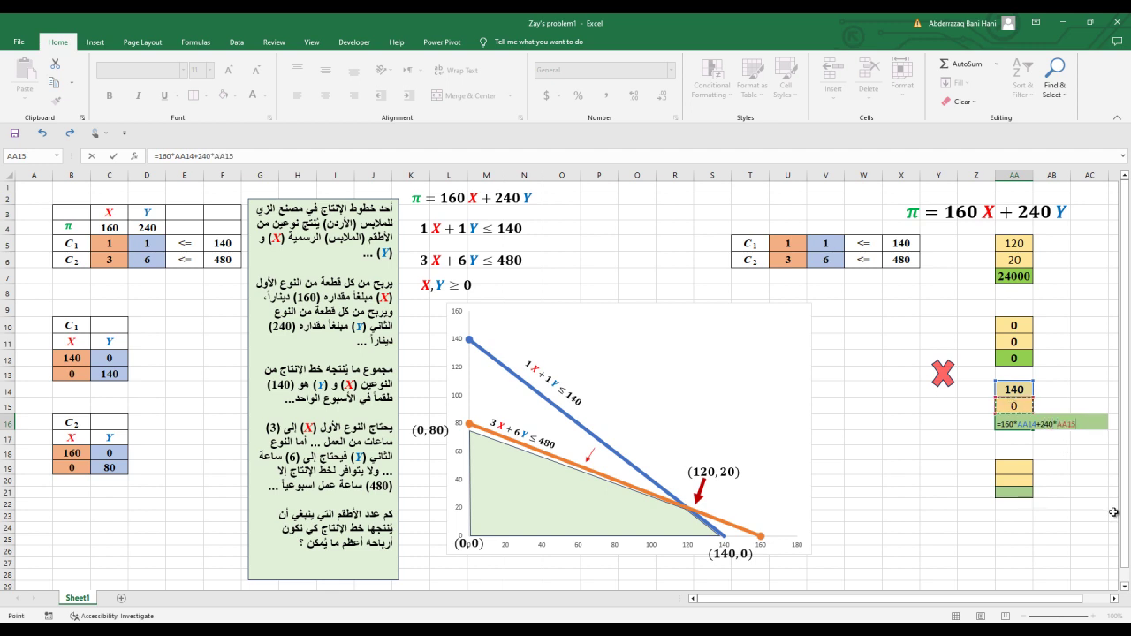
key("Return")
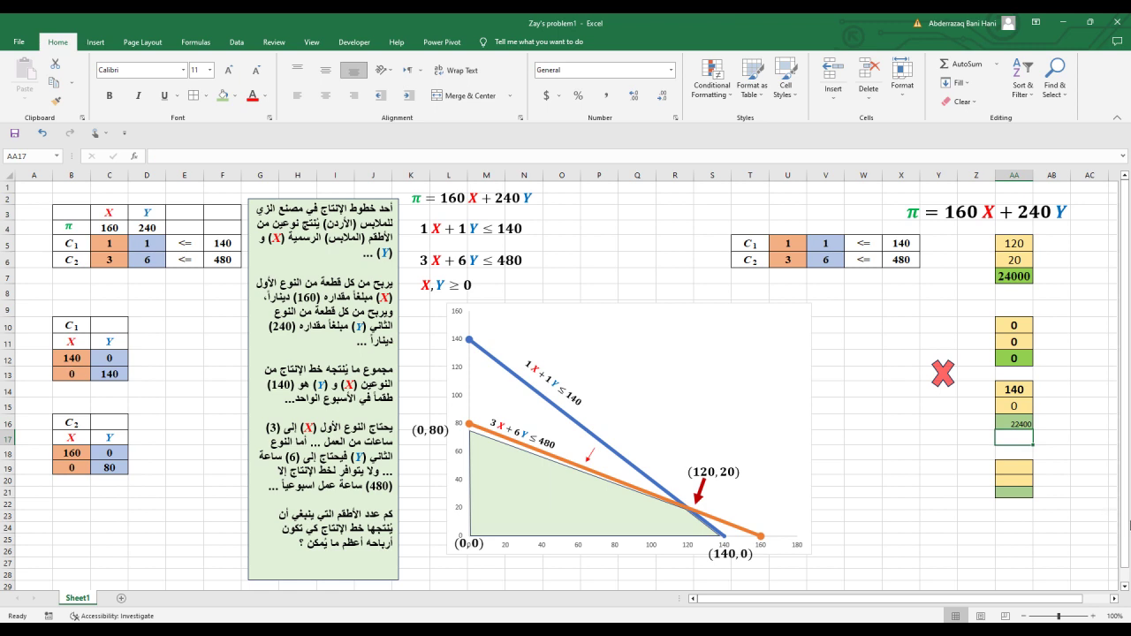
Format the profit in AA16 as bold, size 16, centred horizontally and vertically
left_click(1016, 425)
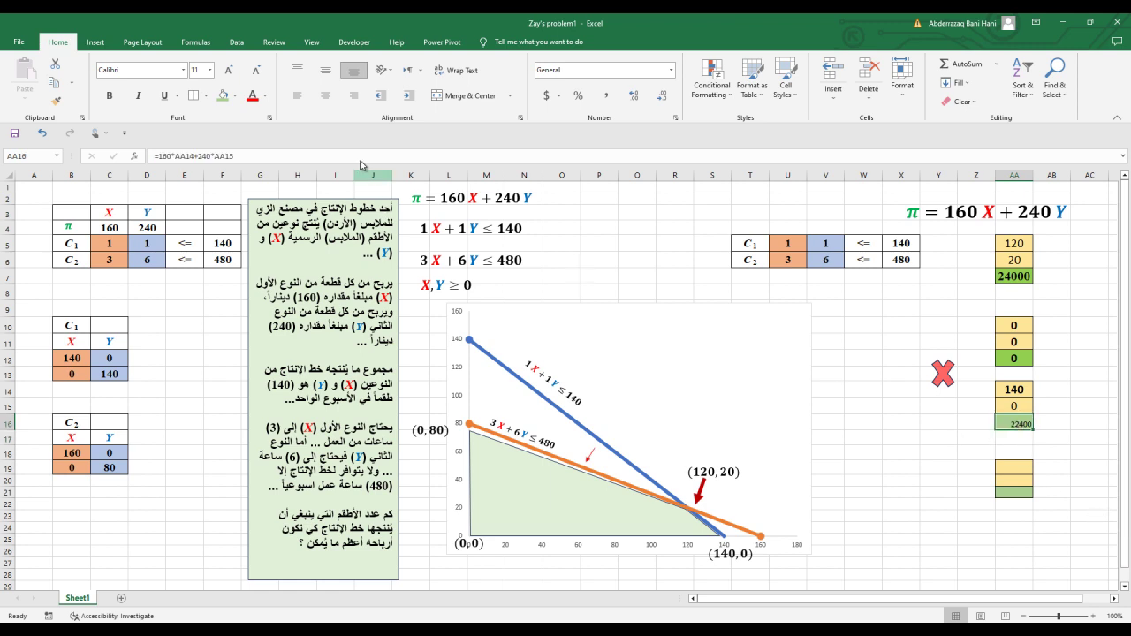
left_click(326, 95)
left_click(326, 70)
left_click(228, 70)
left_click(228, 70)
left_click(228, 70)
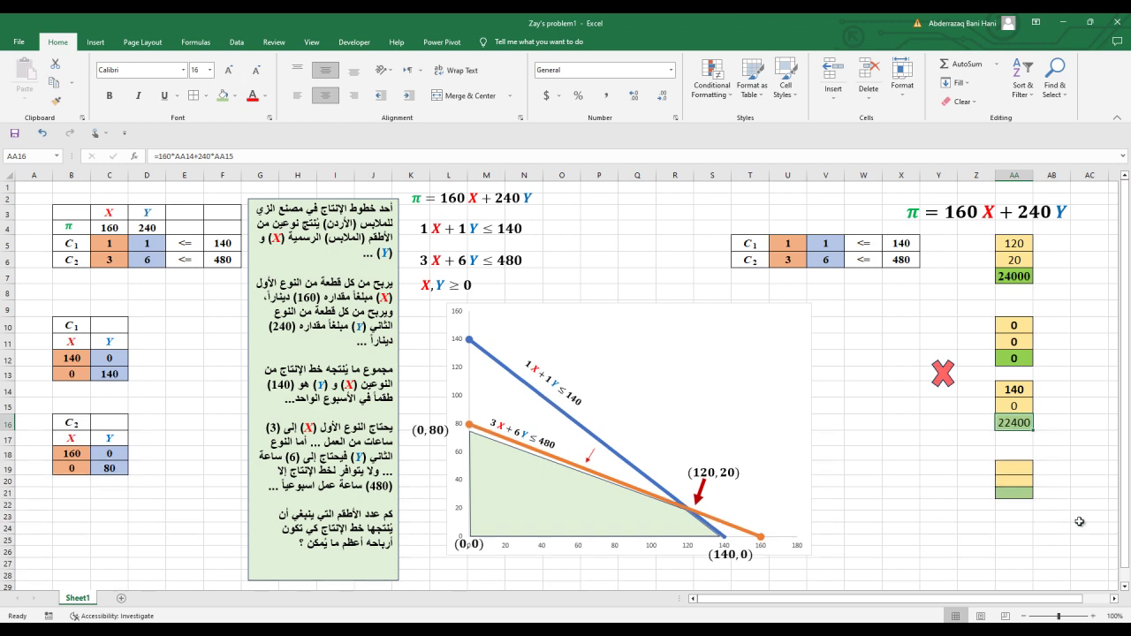
left_click(110, 96)
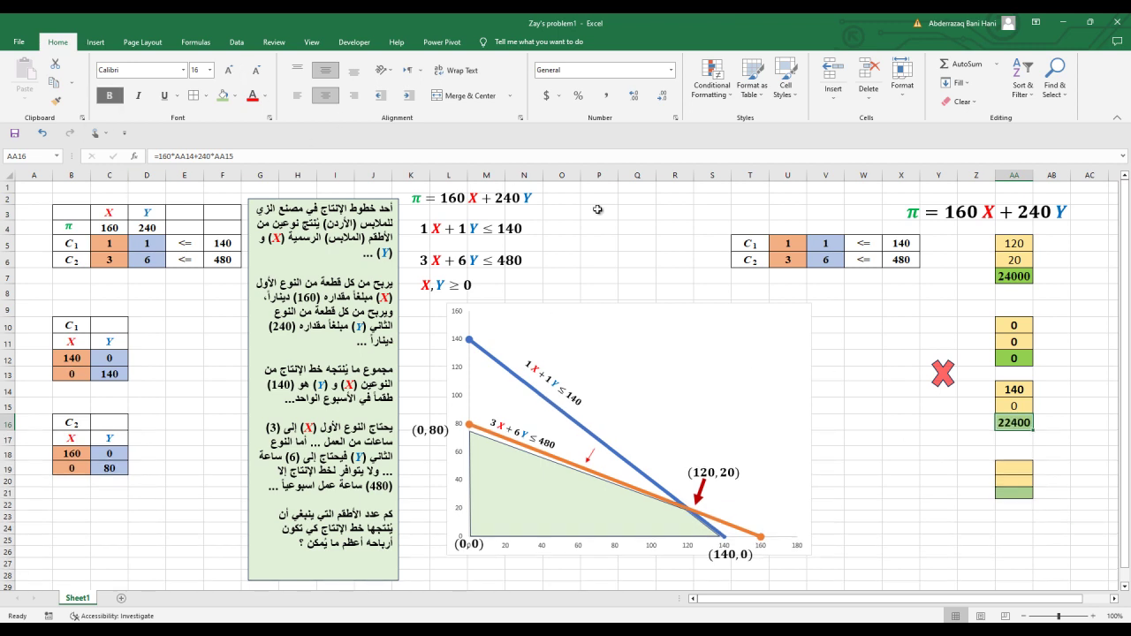
Enter 120 and 20 as the corner-point coordinates in AA19 and AA20
left_click(1016, 467)
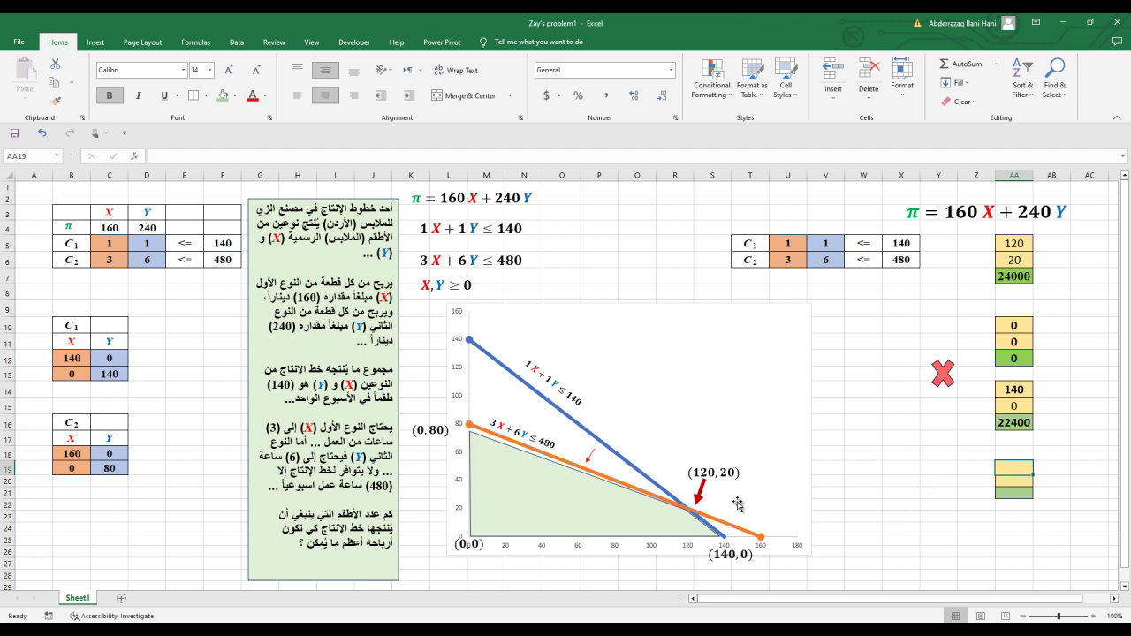
type("120")
left_click(1008, 479)
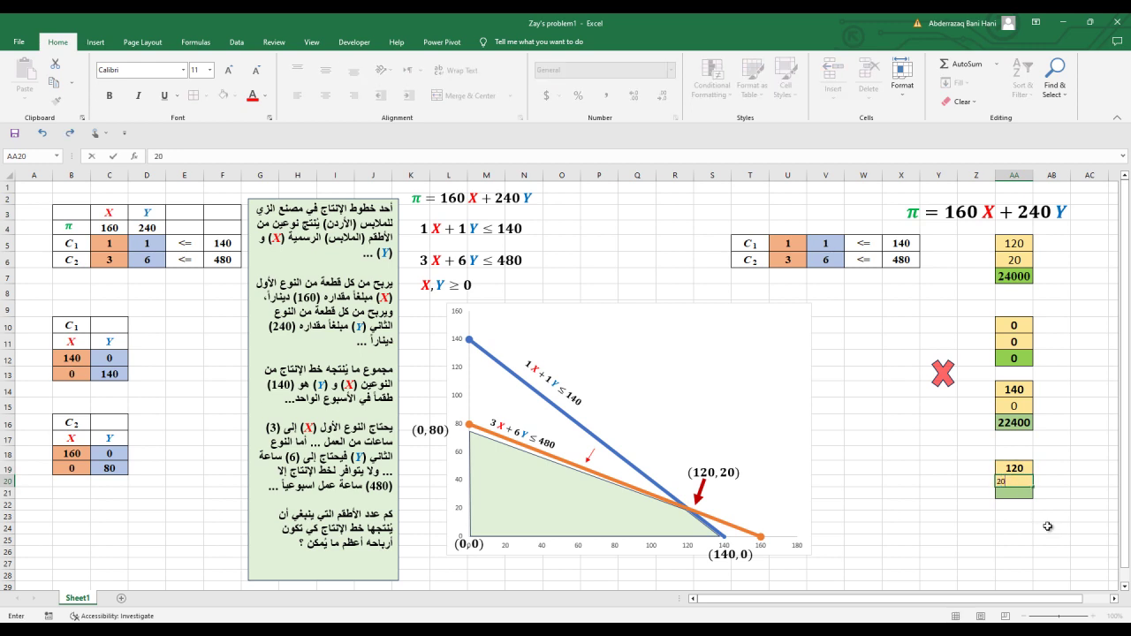
Format the coordinate cells AA19:AA20 as bold with font size 16
left_click(1019, 467)
left_click_drag(1019, 467, 1017, 483)
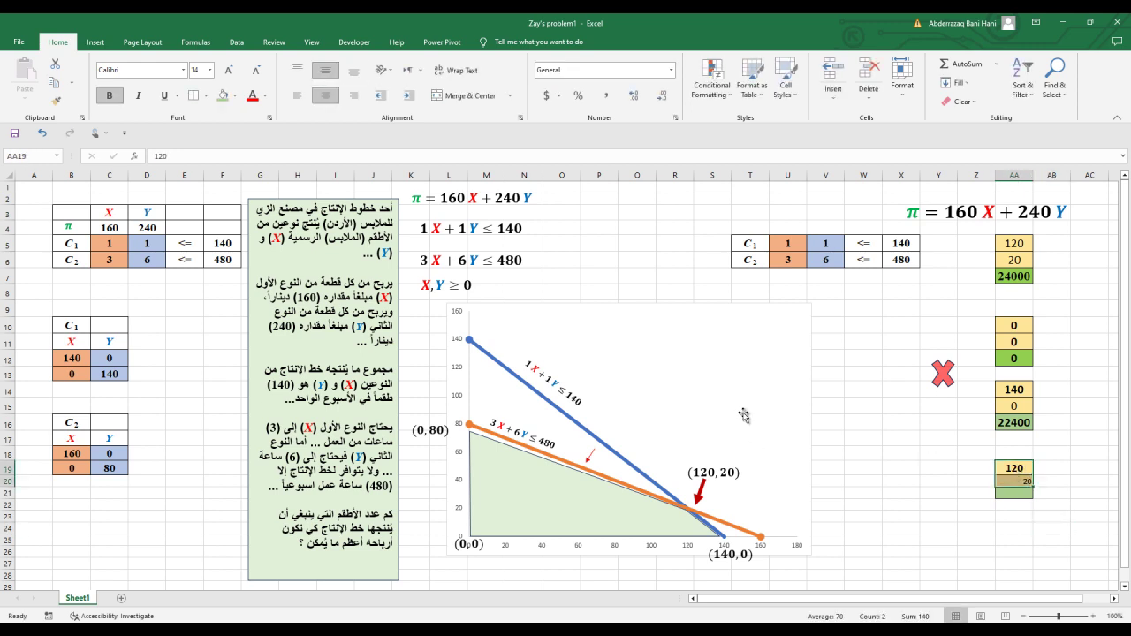
left_click(209, 70)
left_click(203, 153)
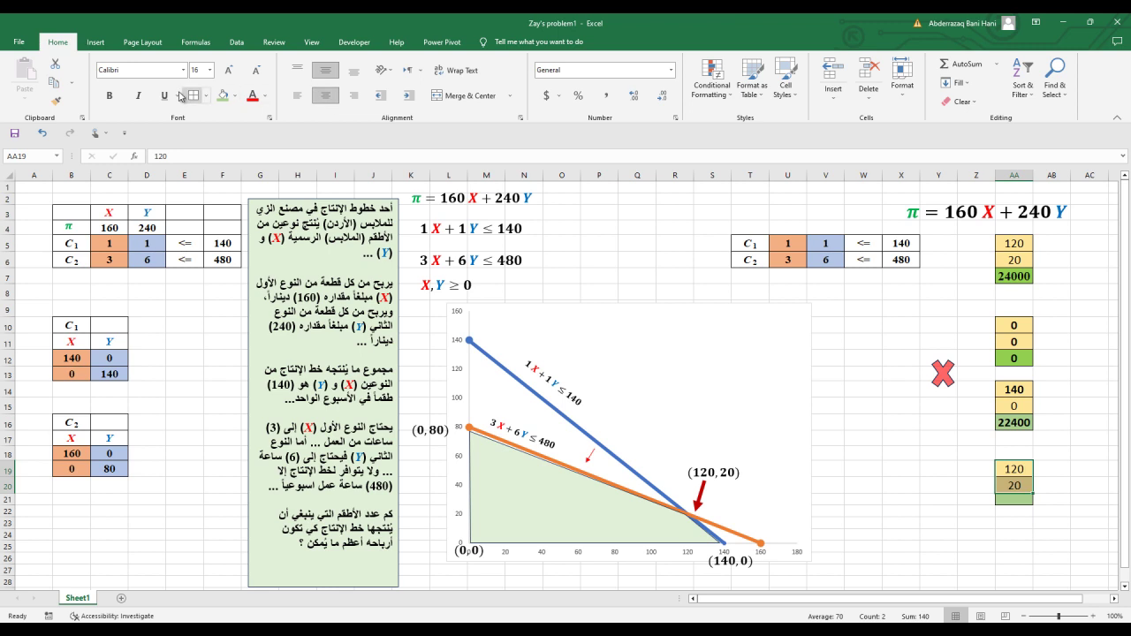
left_click(120, 99)
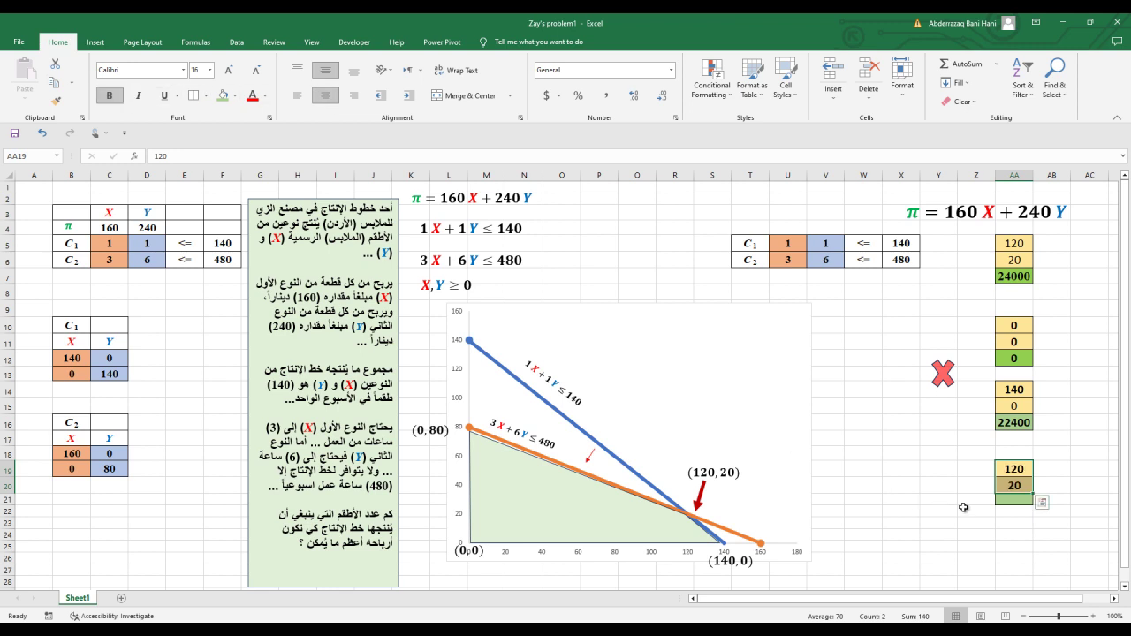
Calculate the profit of the third corner-point block in AA21 with the formula =160*AA19+240*AA20
left_click(1007, 503)
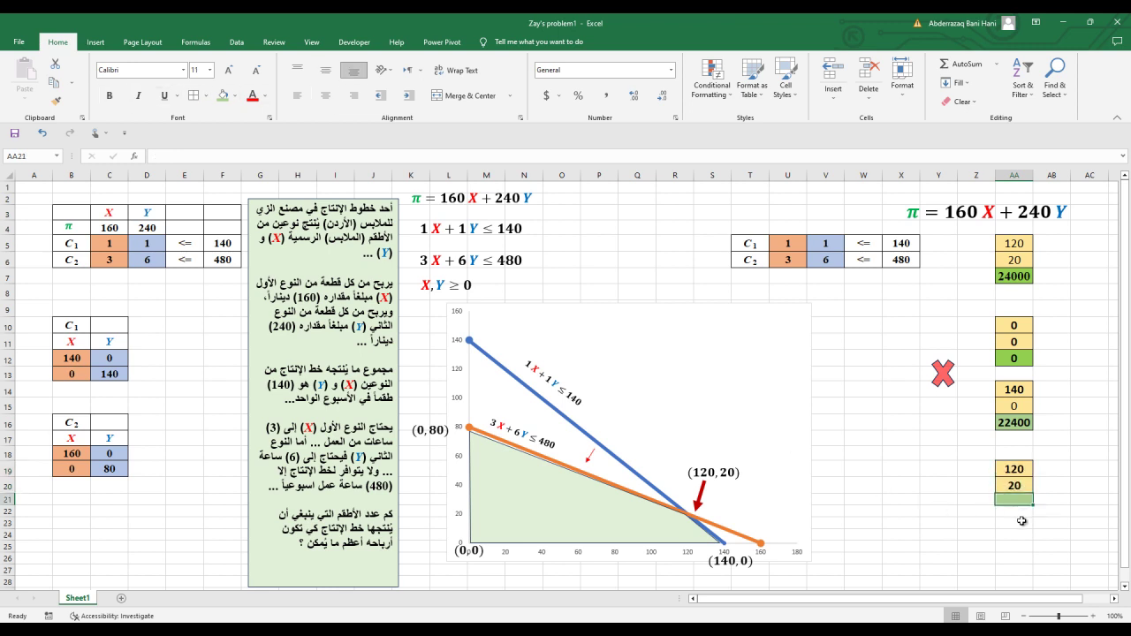
type("=160*")
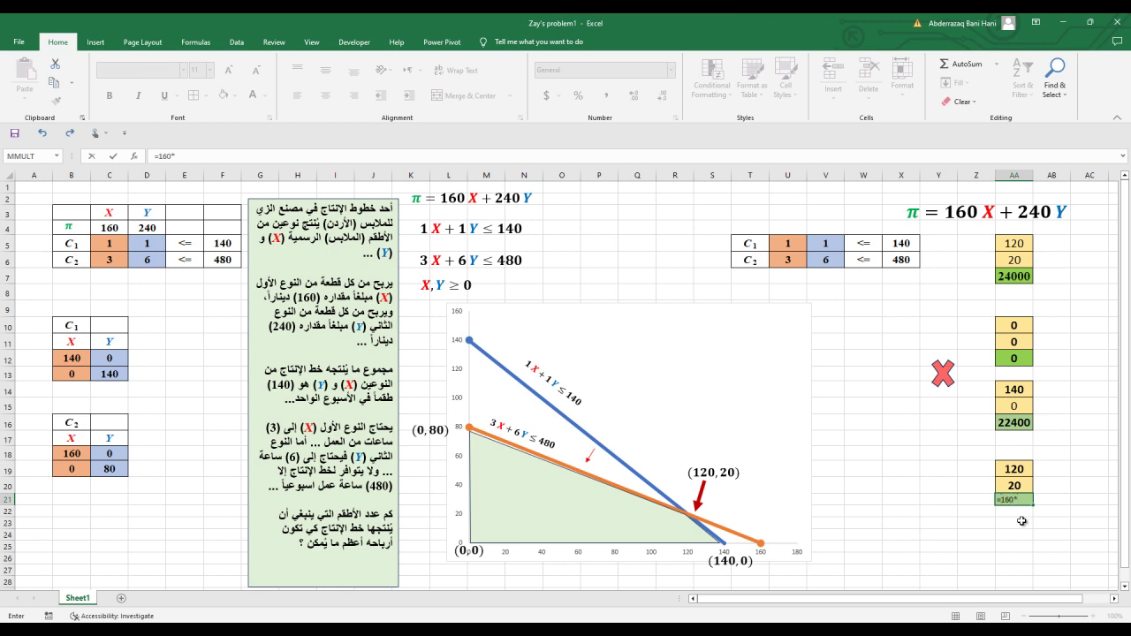
left_click(999, 470)
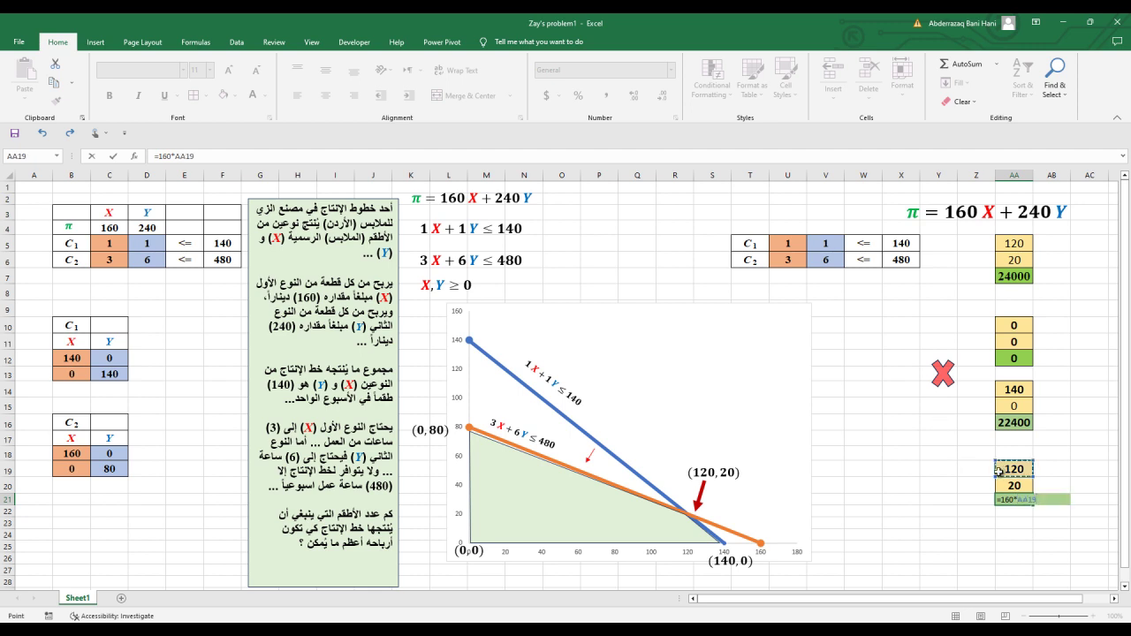
type("+240*")
left_click(1008, 485)
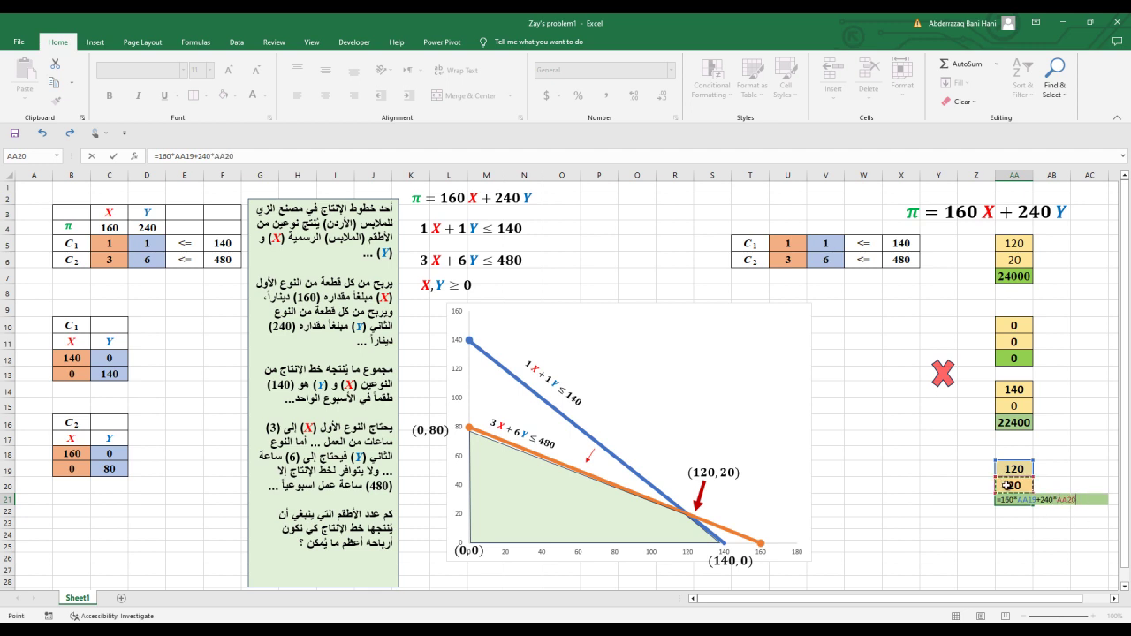
key("Return")
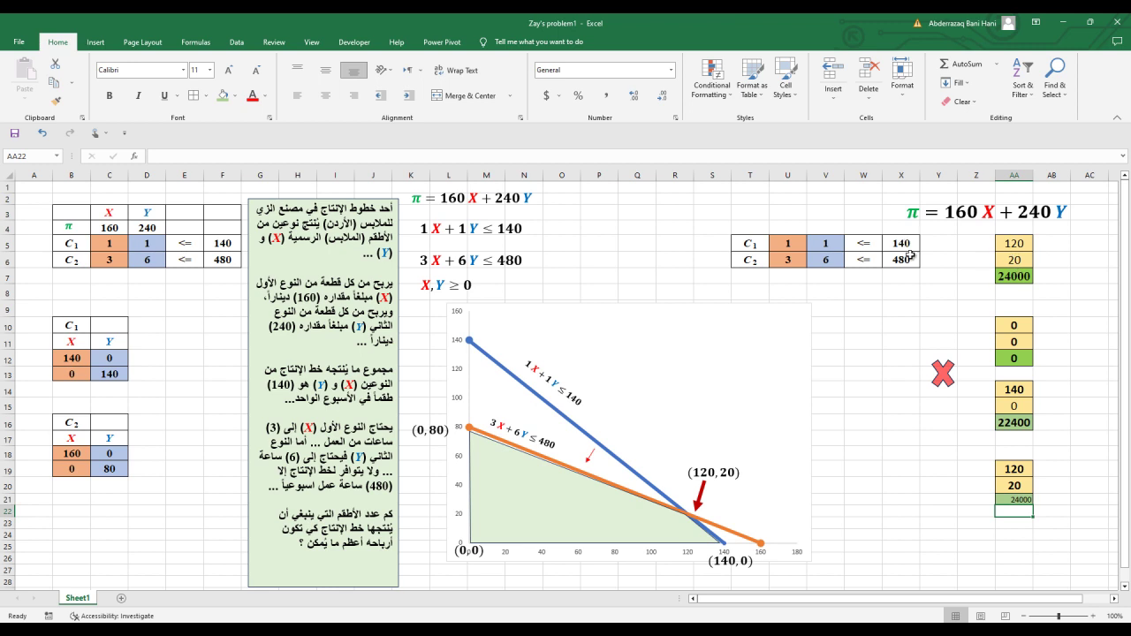
Change the third block's coordinates to 0 in AA19 and 80 in AA20
left_click(1015, 470)
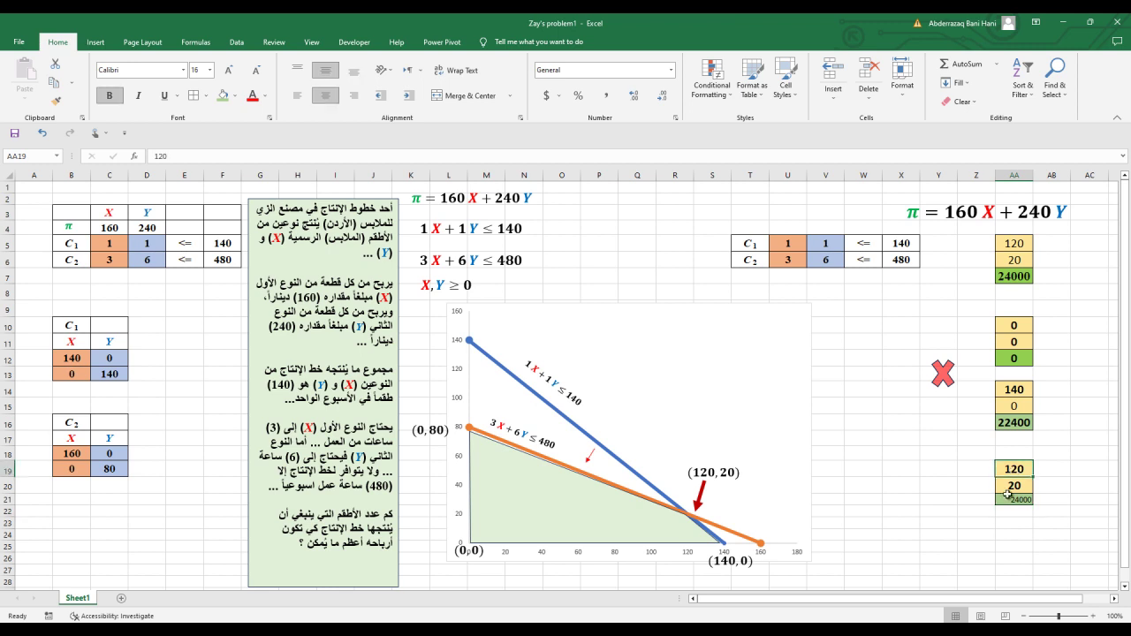
type("0")
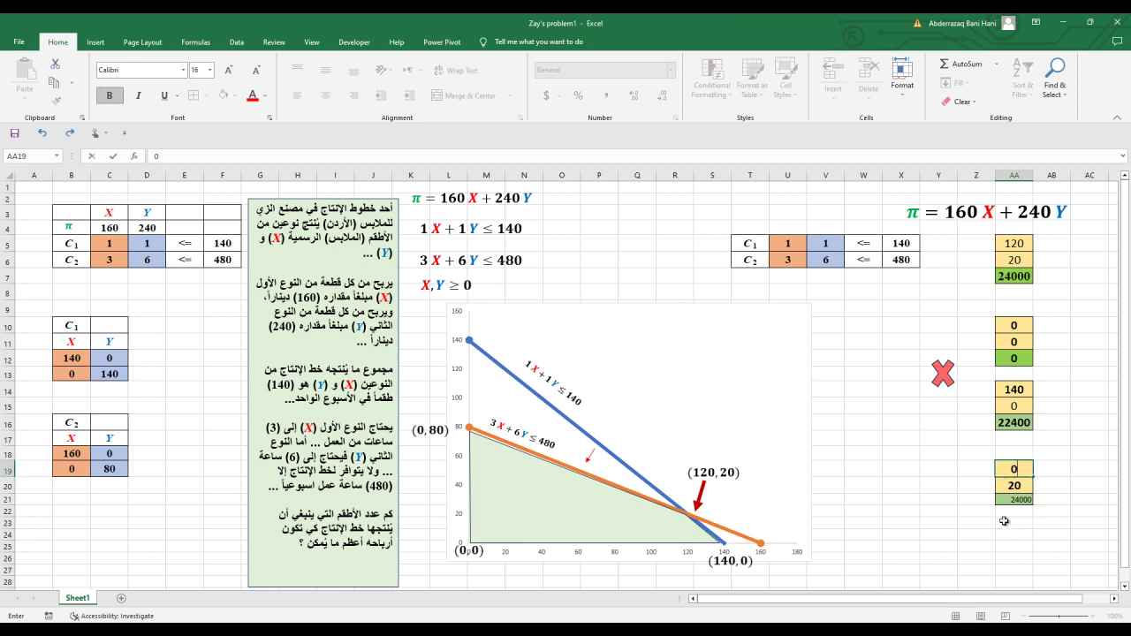
key("Return")
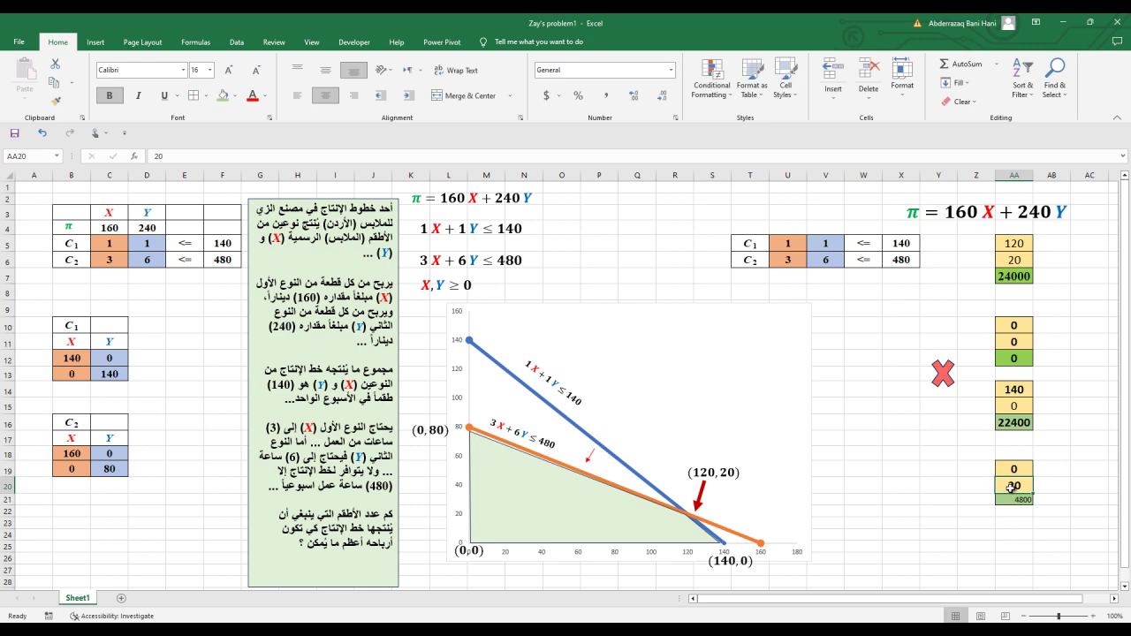
type("80")
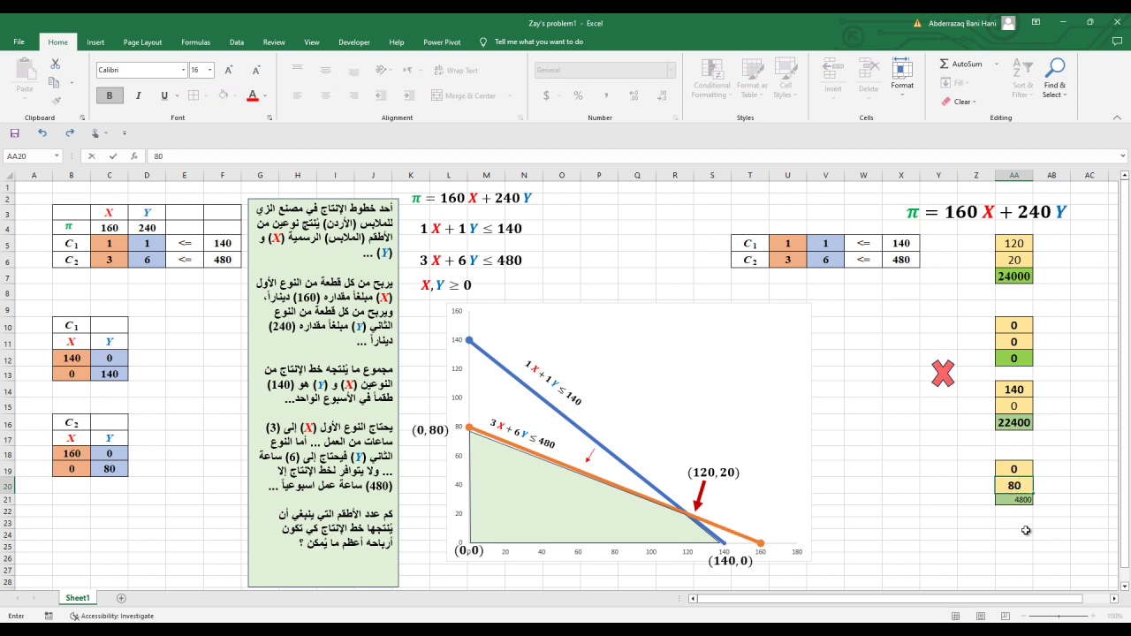
key("Return")
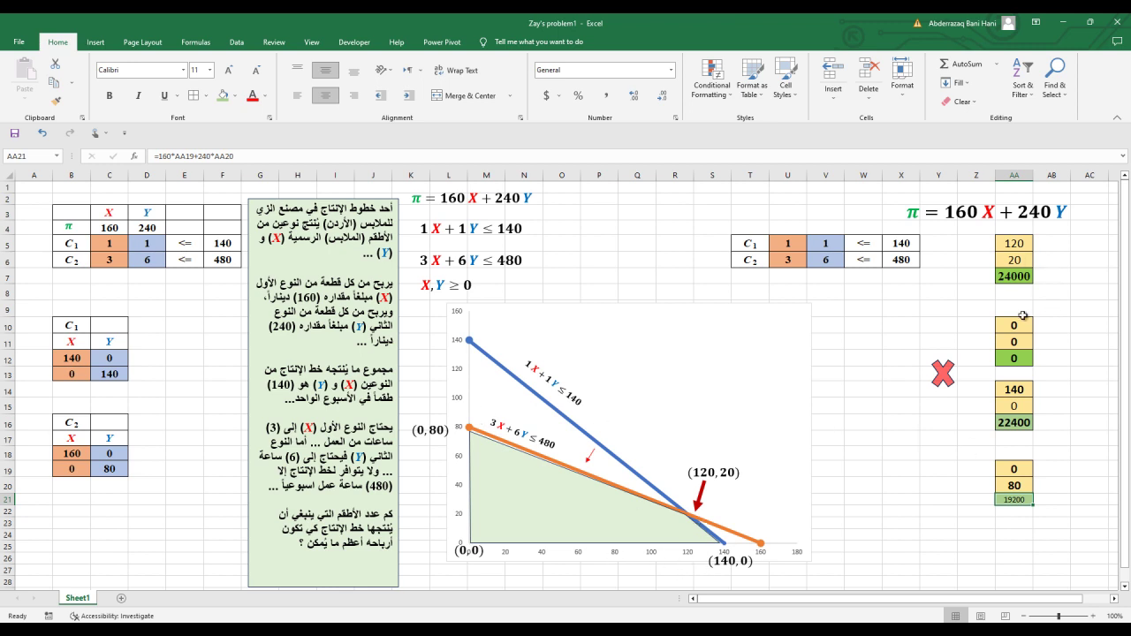
Format the profit in AA21 as bold with font size 16
left_click(953, 536)
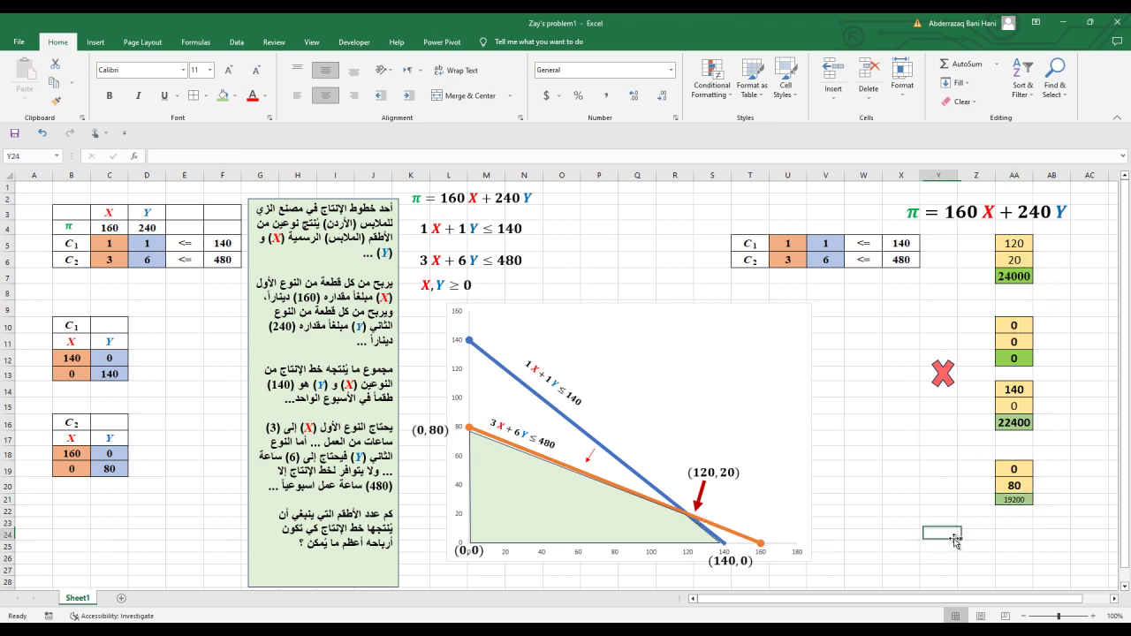
left_click(1030, 504)
left_click(229, 70)
left_click(229, 69)
left_click(229, 70)
left_click(109, 96)
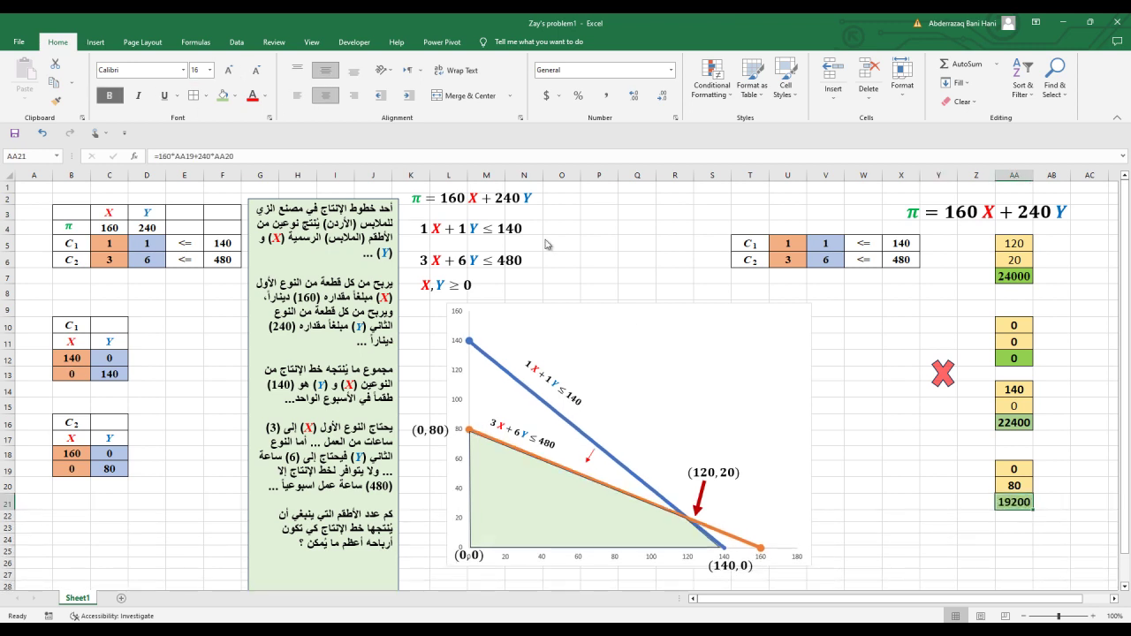
left_click(903, 486)
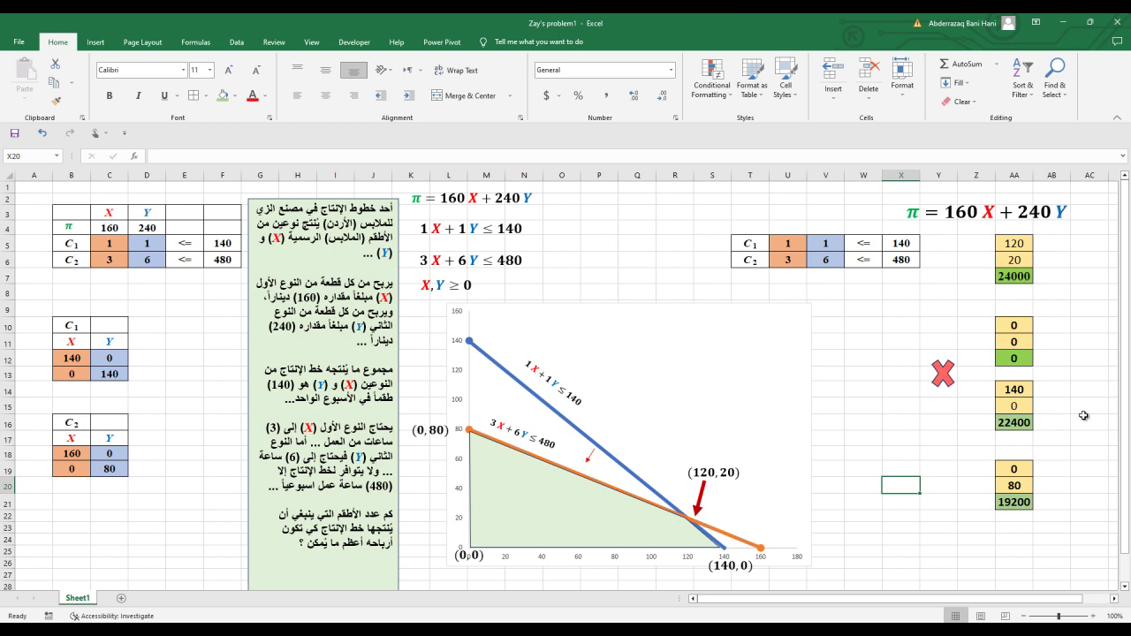
Make the optimal solution values bold, colouring the X value in AA5 red and the Y value in AA6 blue
left_click(1021, 243)
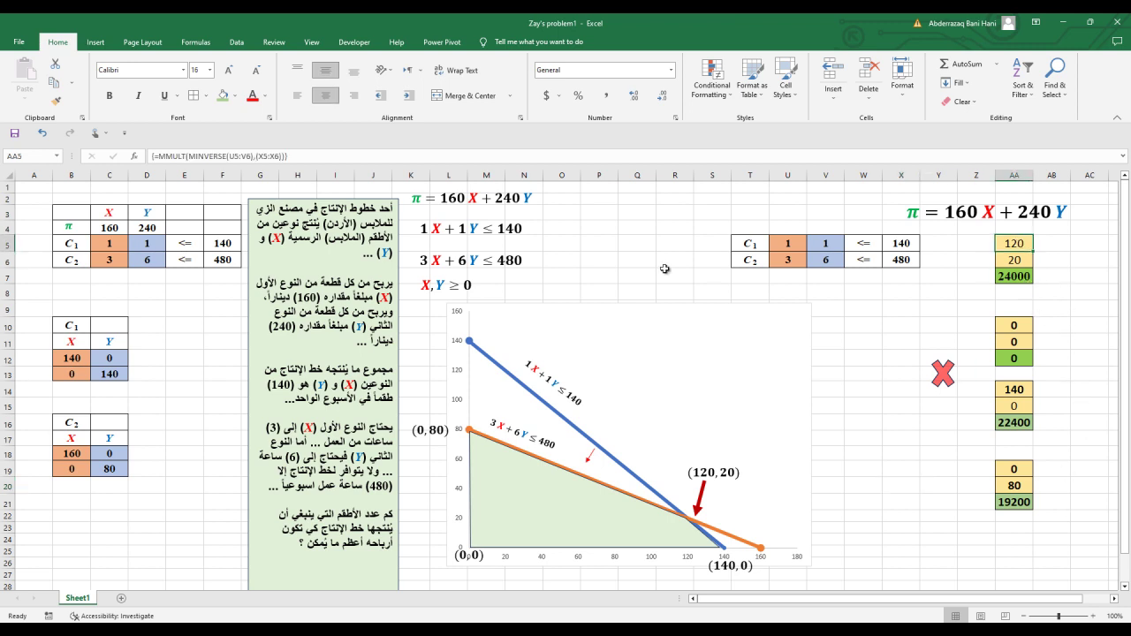
left_click(253, 96)
left_click(110, 95)
left_click(1017, 257)
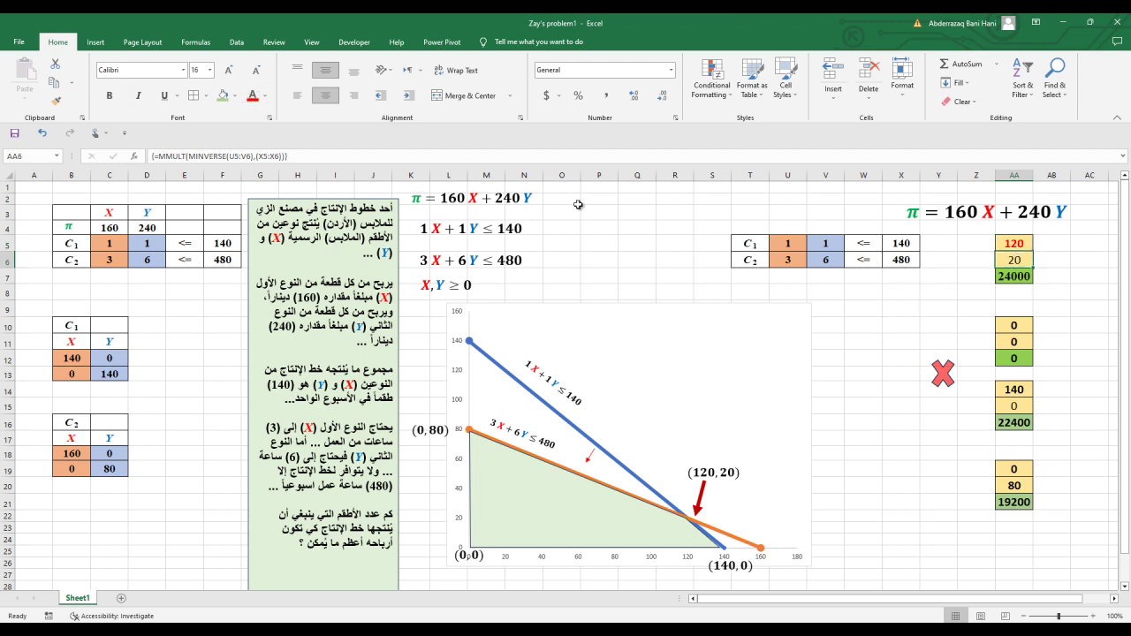
left_click(110, 96)
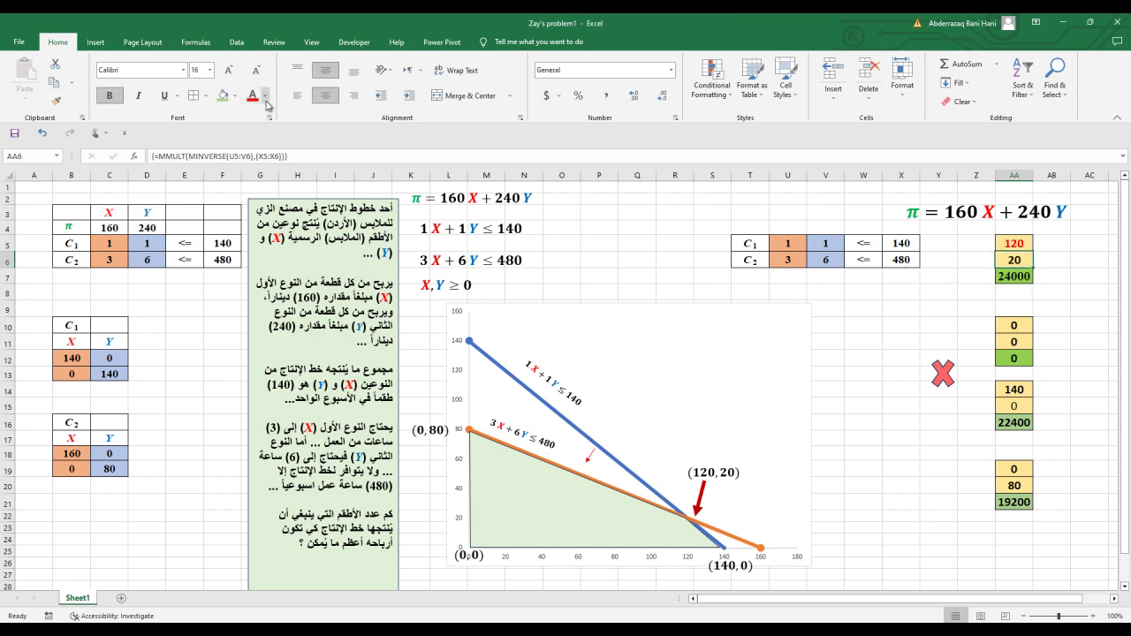
left_click(264, 95)
left_click(318, 204)
left_click(898, 350)
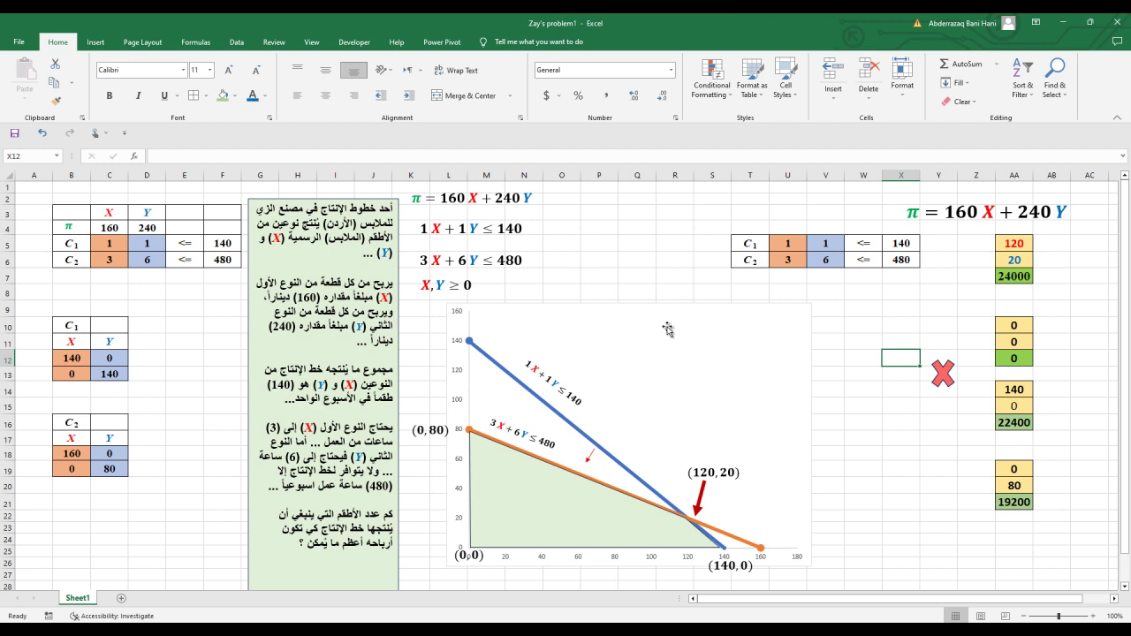
Select the Y coordinate of corner point (140, 0) in AA15
left_click(1029, 408)
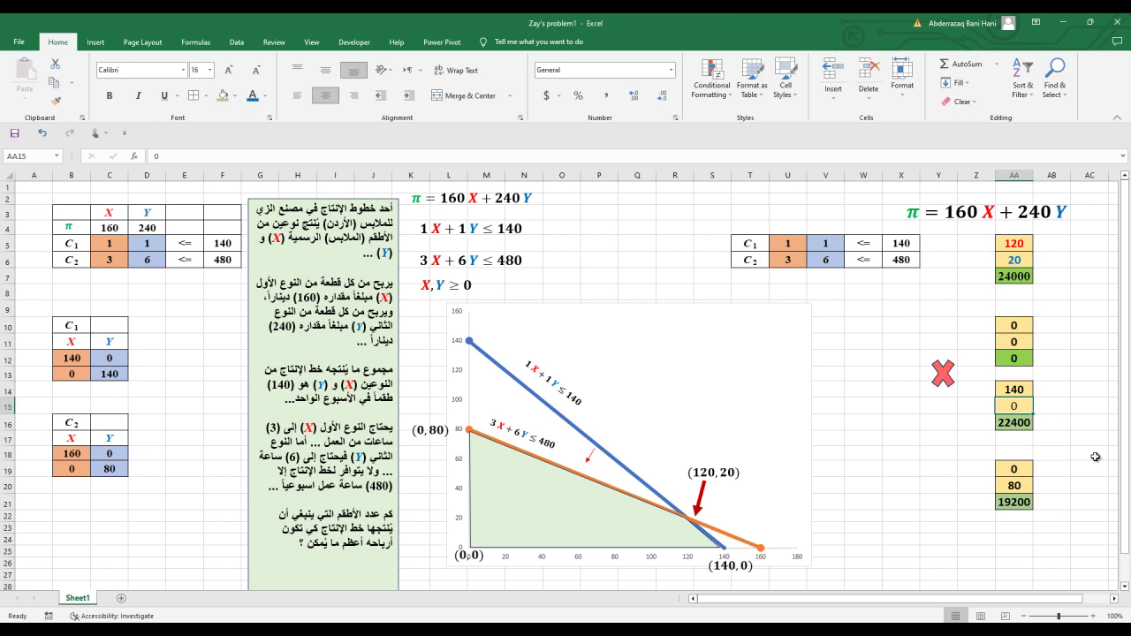